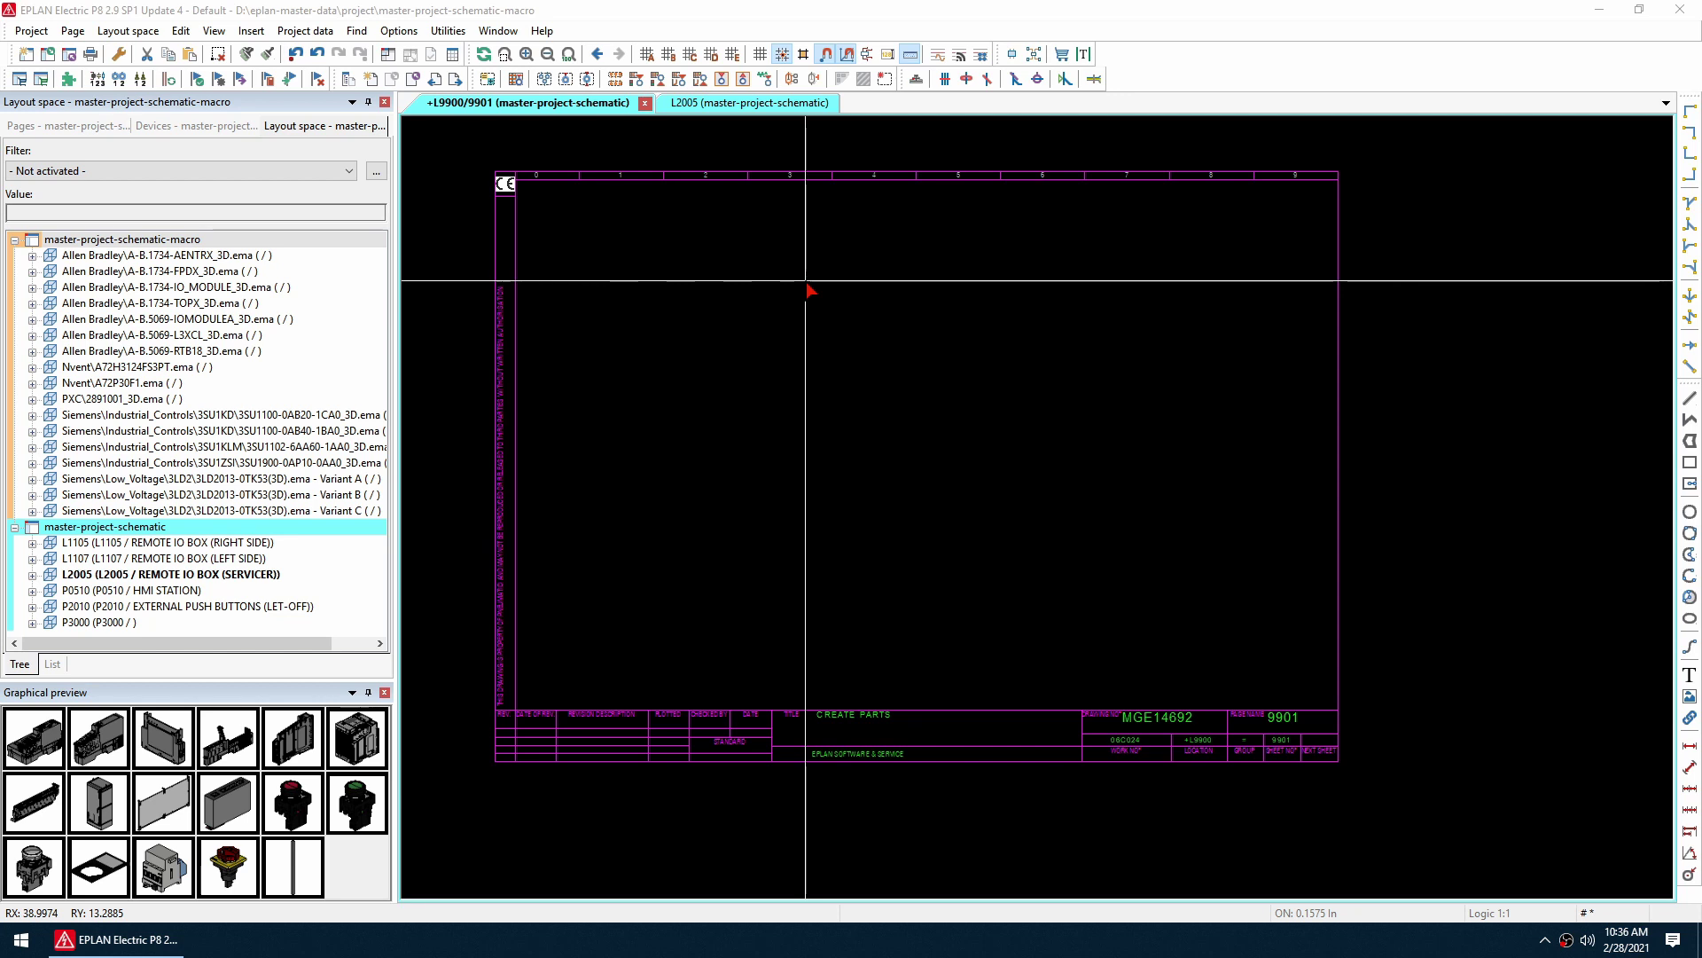
Import CircuitBreaker.step and CircuitBreakerAux.step together through Layout space > Import.
left_click(133, 32)
left_click(237, 176)
left_click(770, 225, "shift")
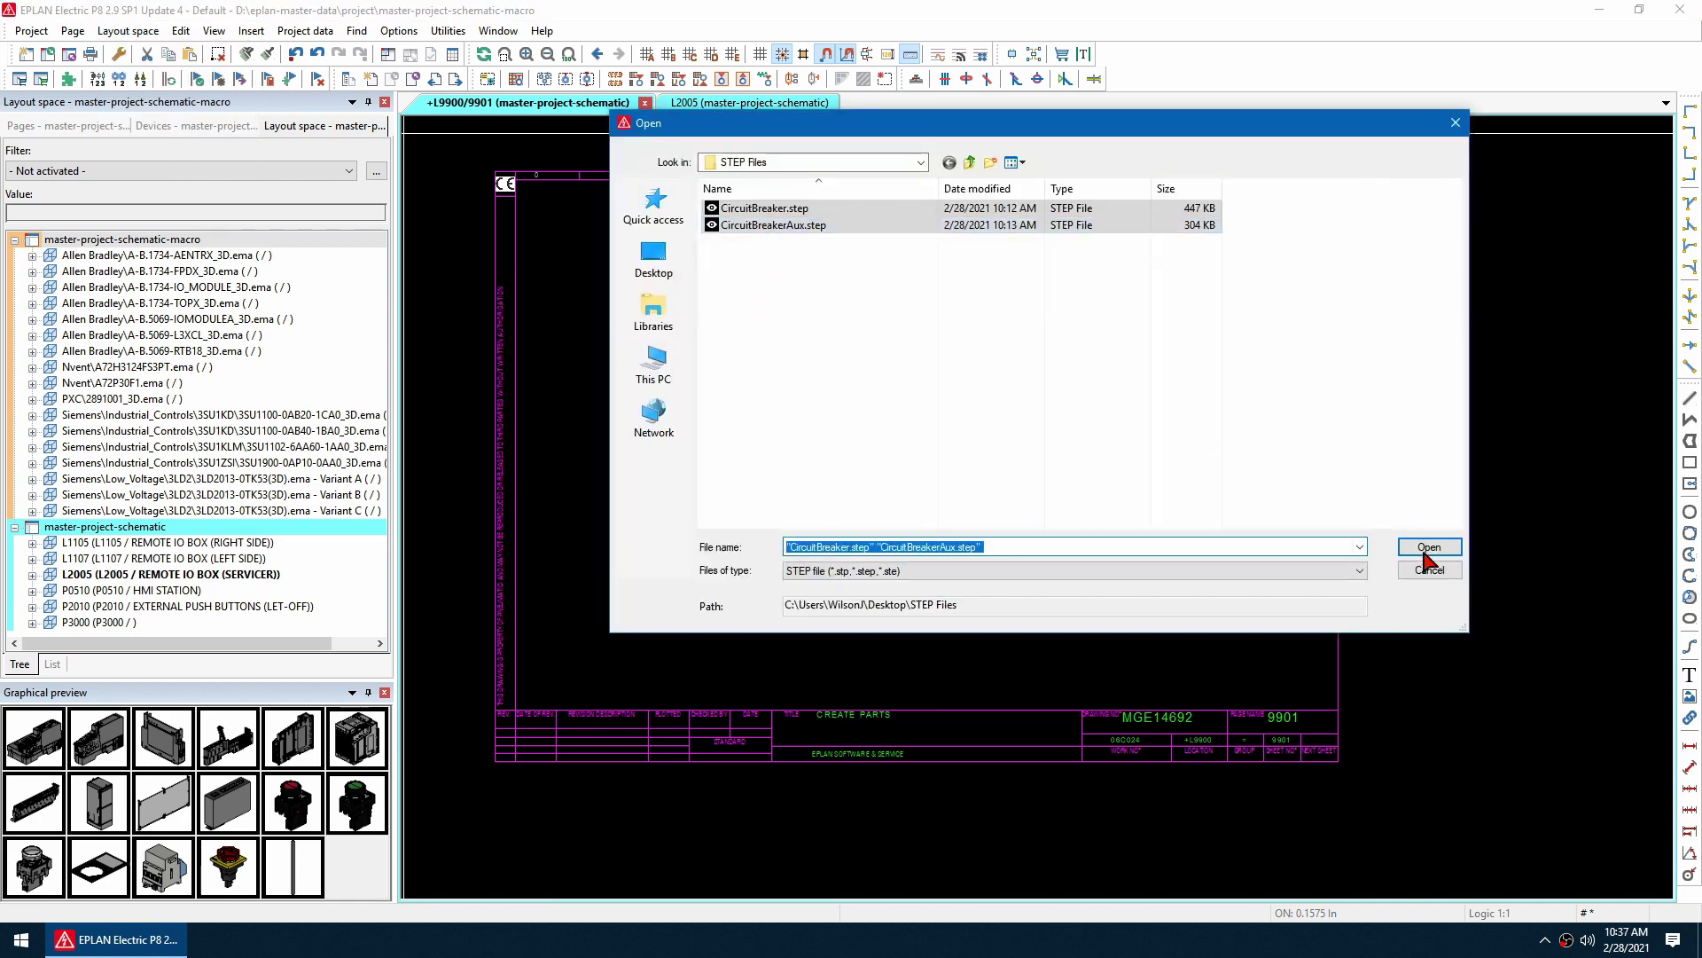
left_click(1429, 548)
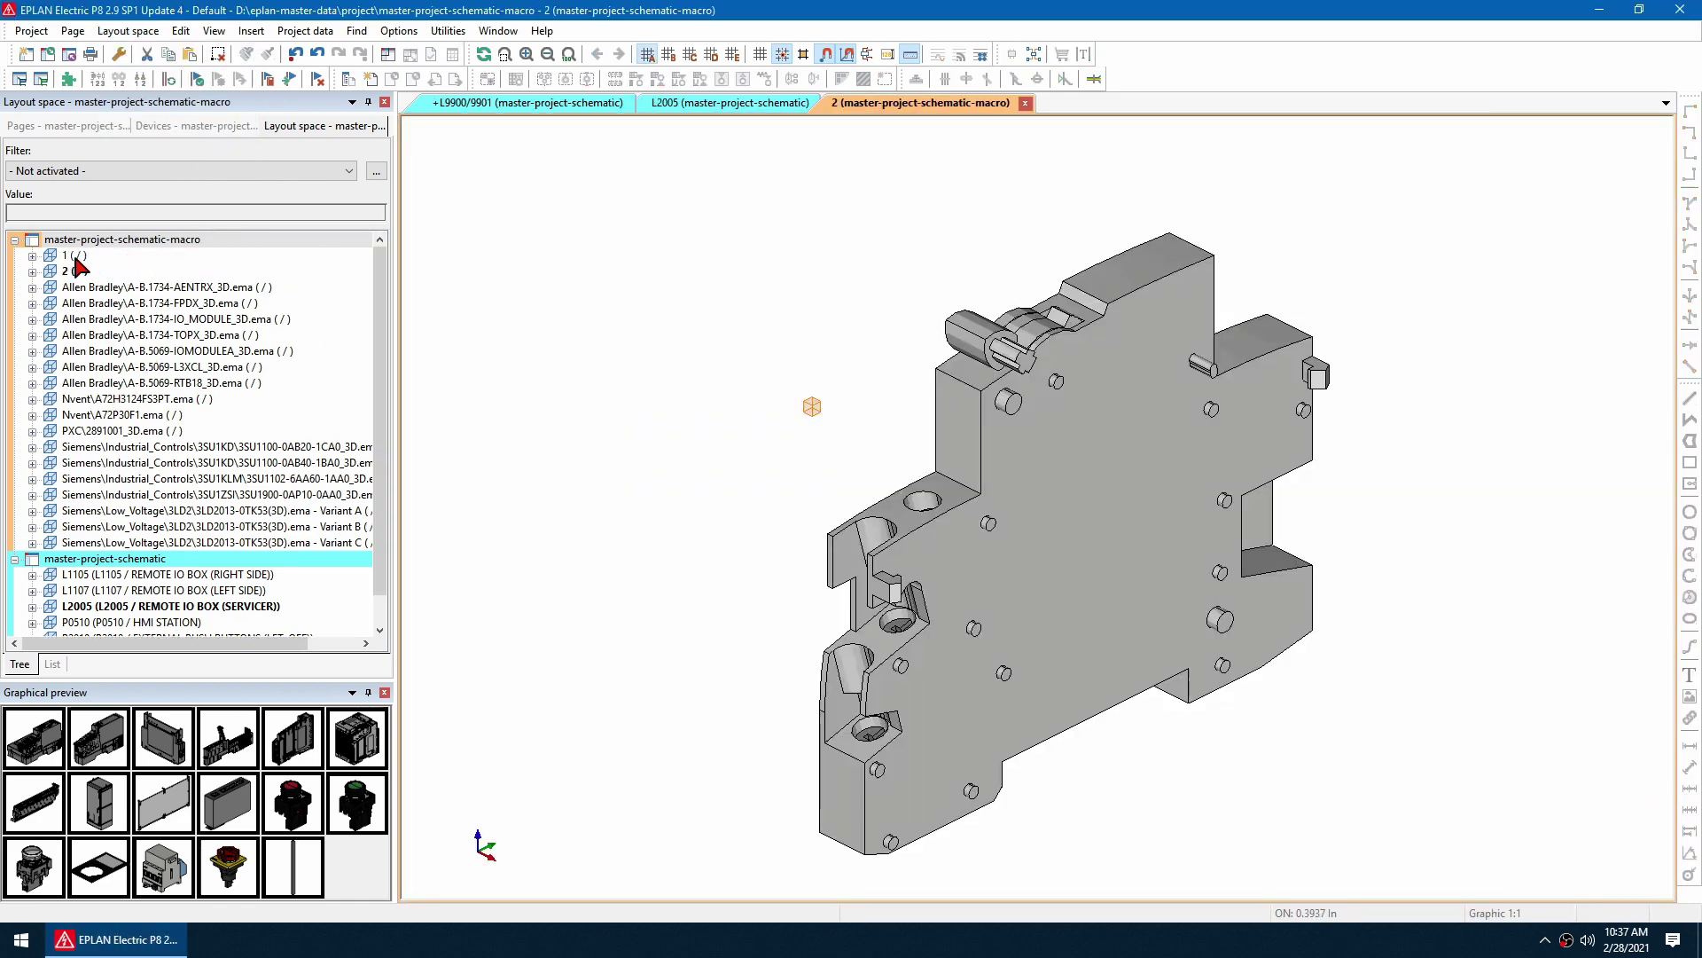
Name the first layout space's macro CircuitBreaker.ema in its Properties.
double_click(78, 255)
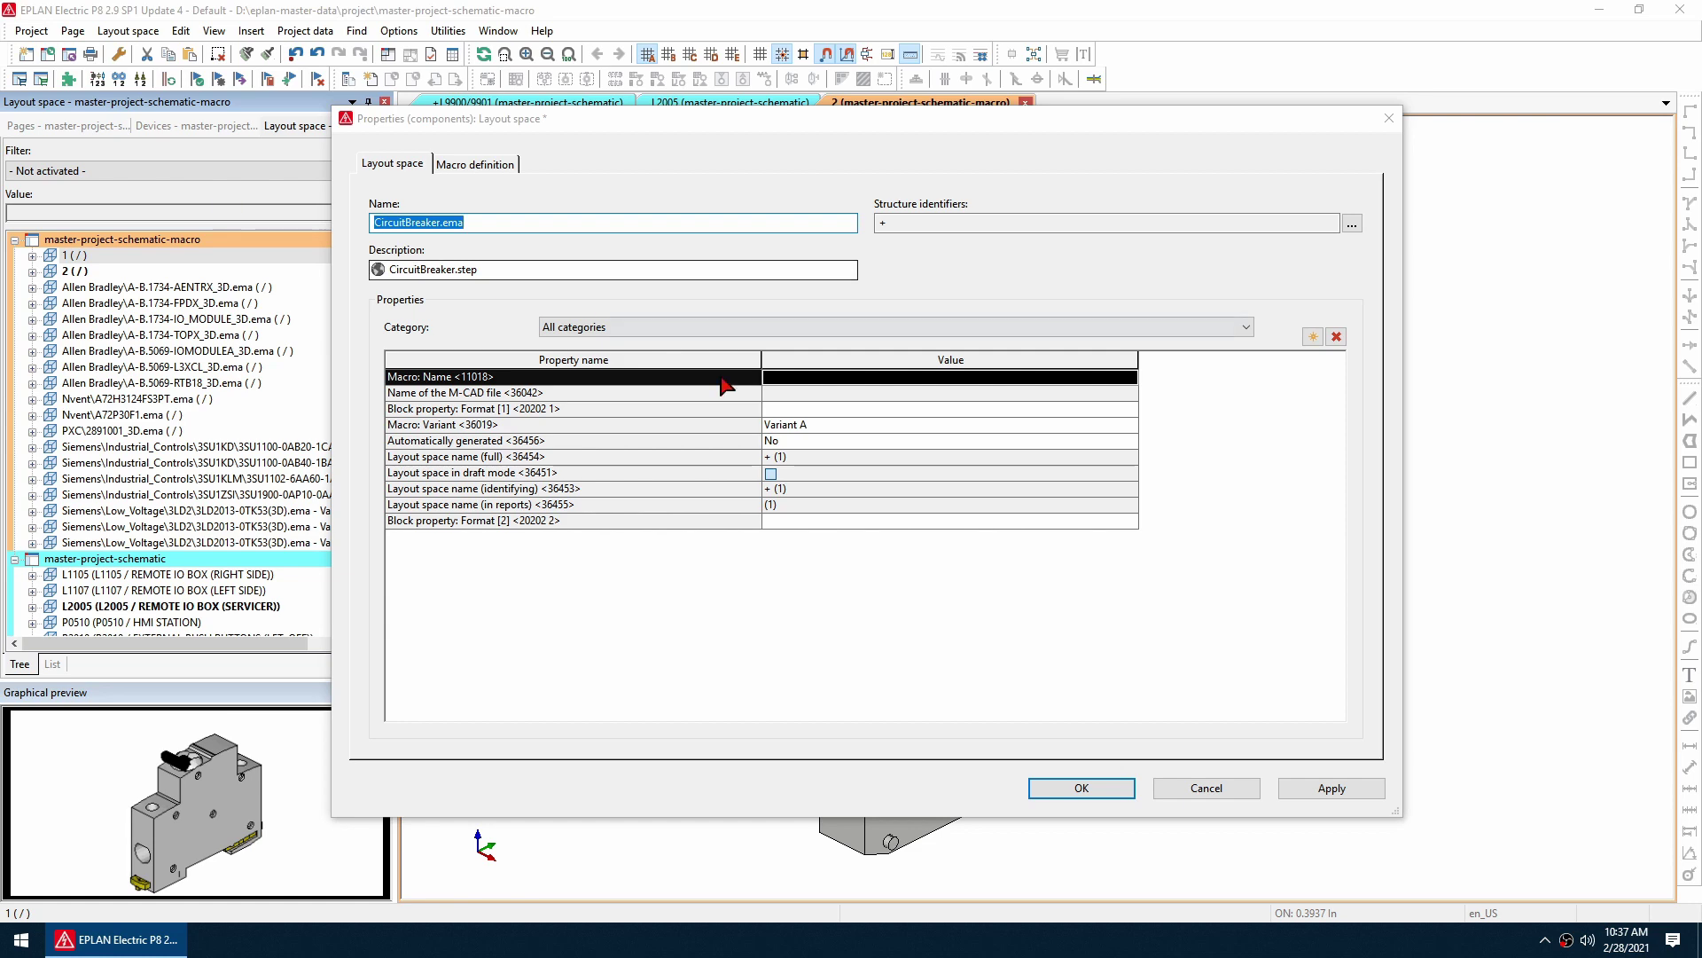
left_click(780, 377)
type("CircuitBreaker.ema")
left_click(1082, 788)
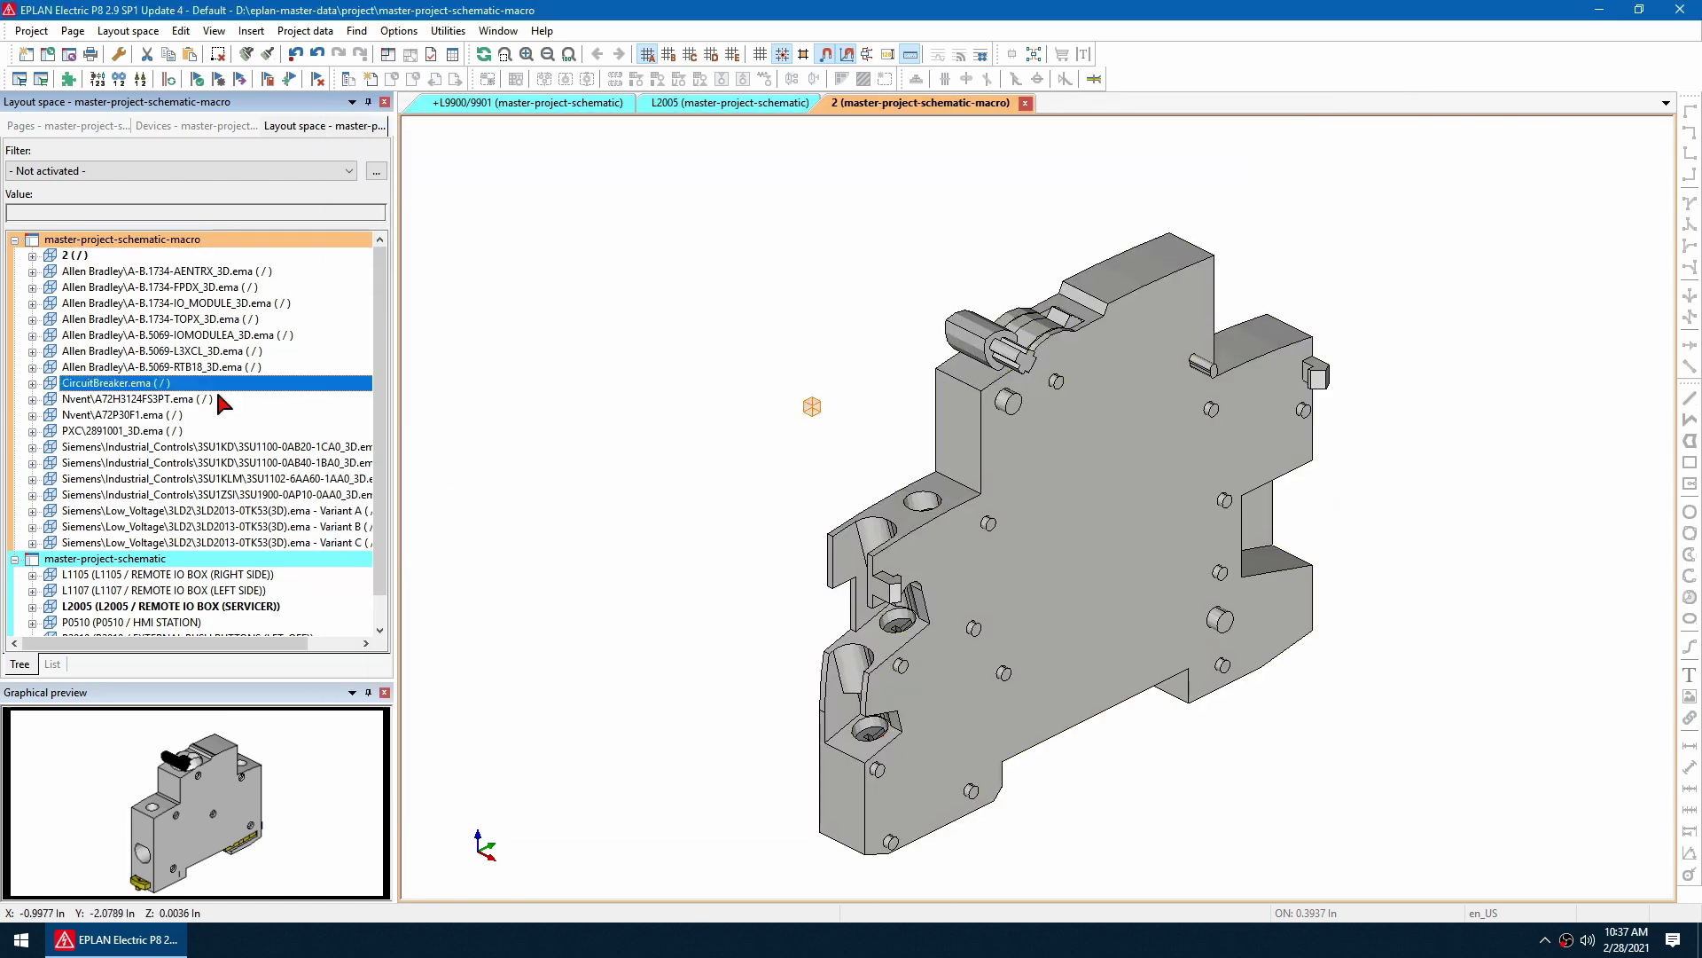
Name the second layout space's macro CircuitBreakerAux.ema.
double_click(78, 255)
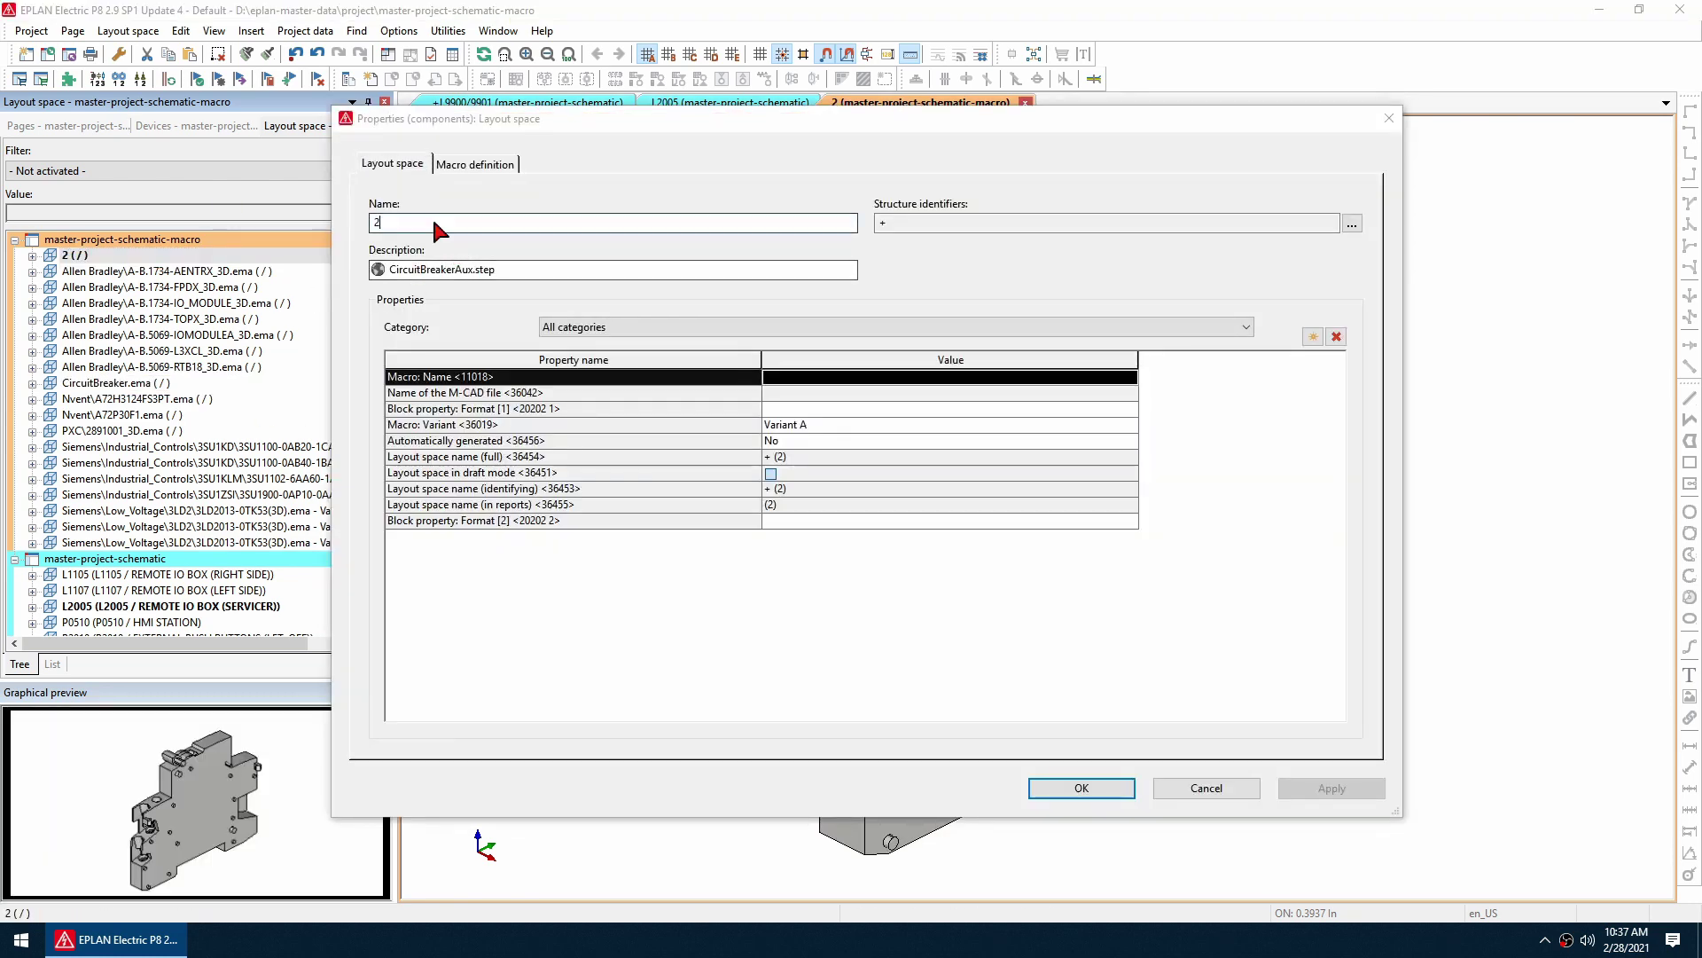
type("CircuitBreaker.ema")
key("Return")
key("Return")
key("BackSpace")
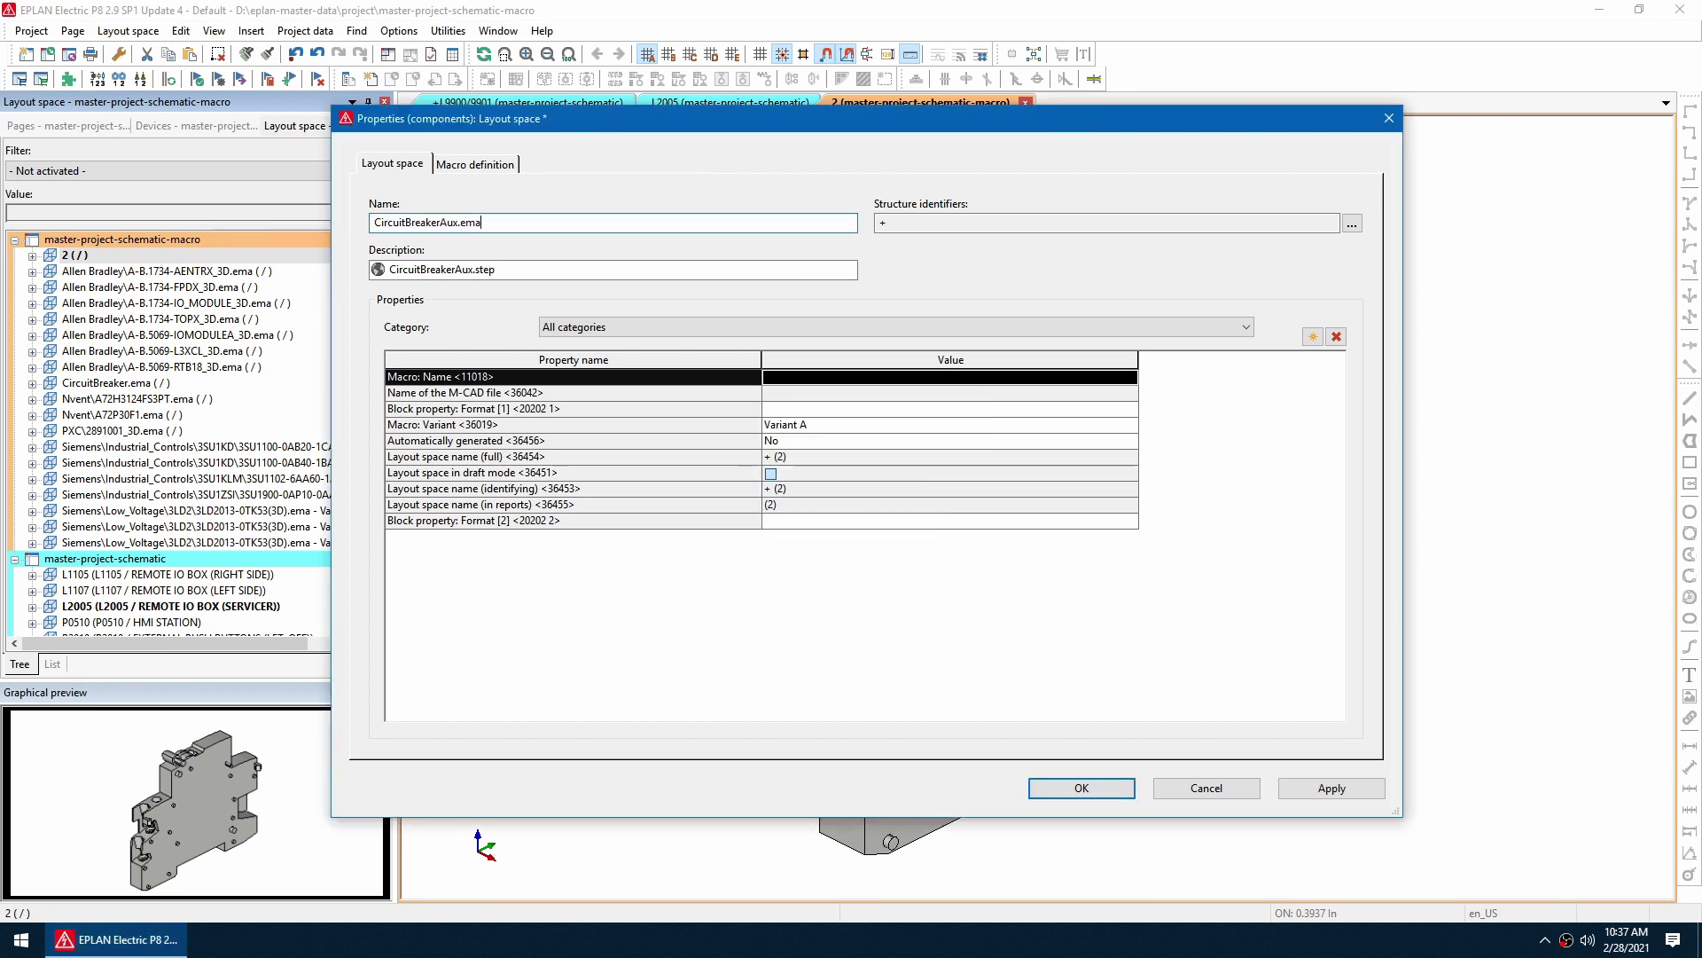
left_click(960, 379)
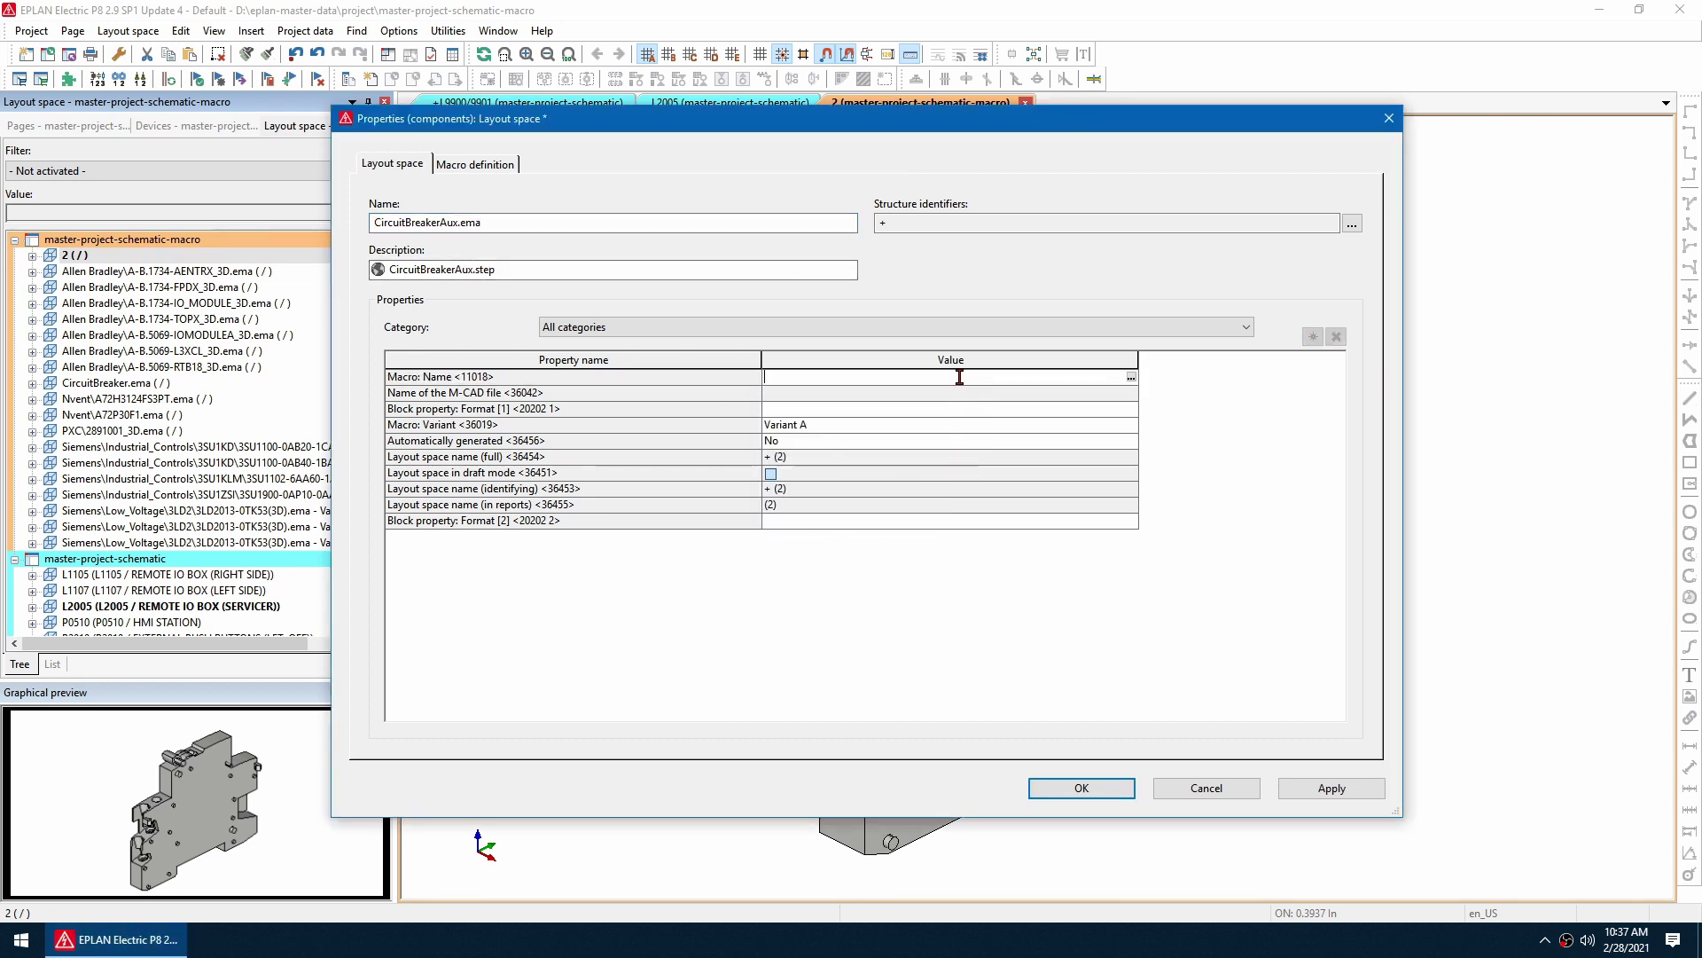
left_click(1068, 790)
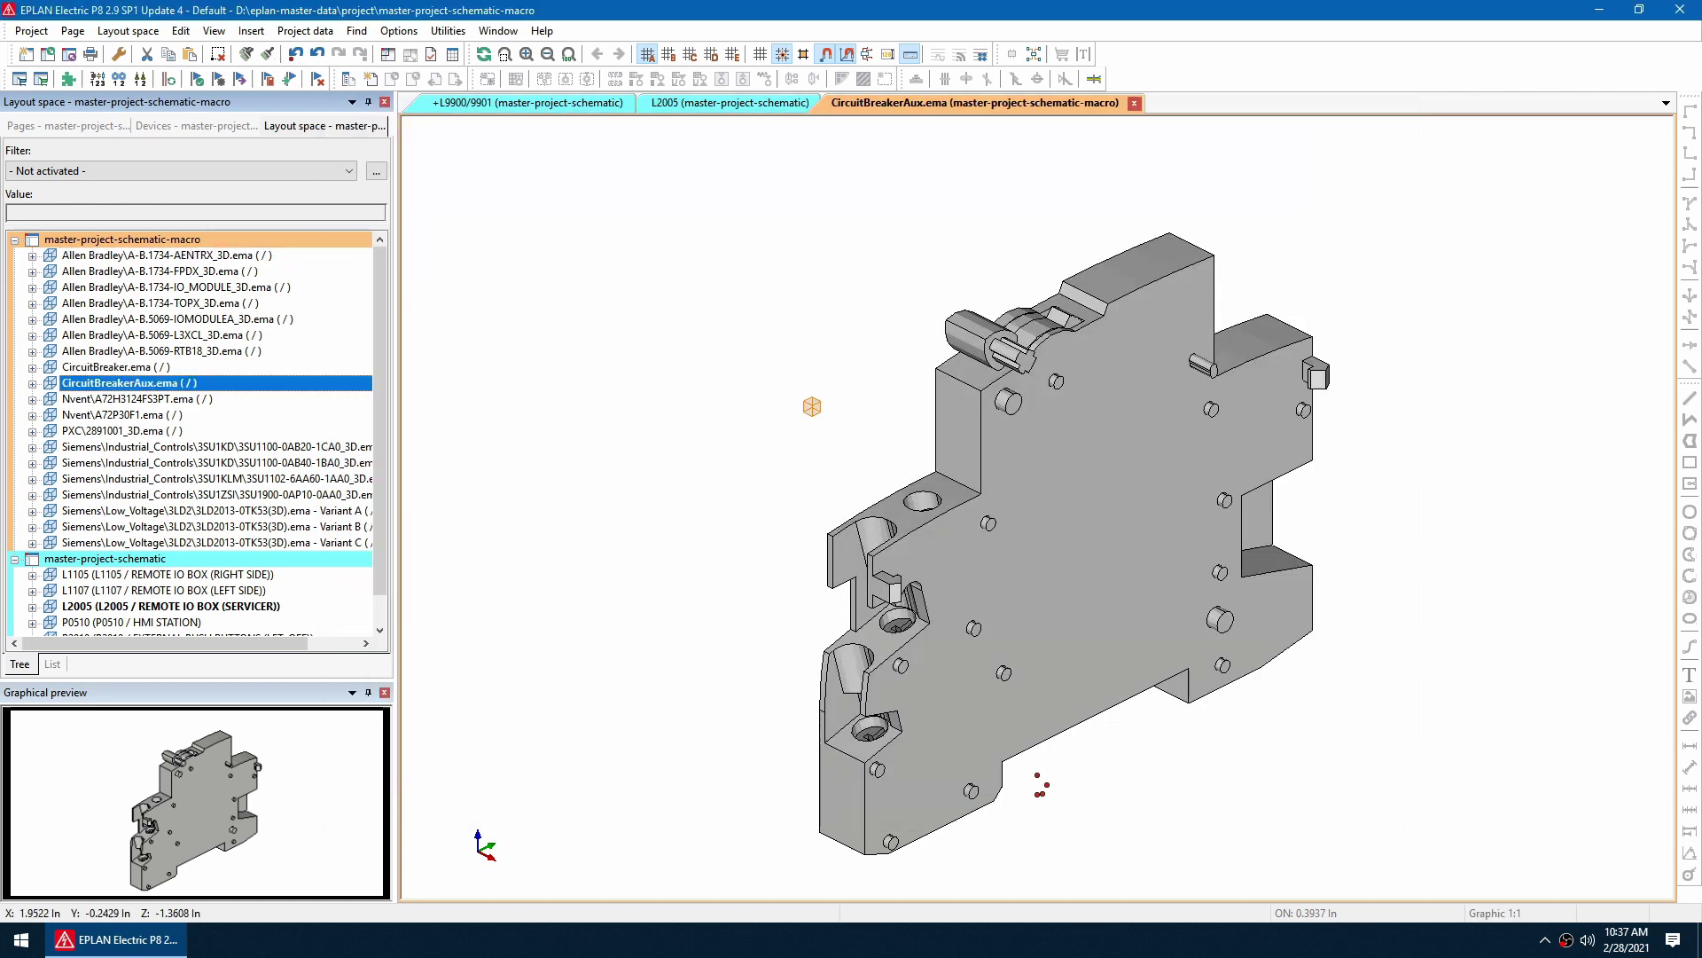
Open CircuitBreaker.ema and unite its 3D pieces into one object.
double_click(146, 367)
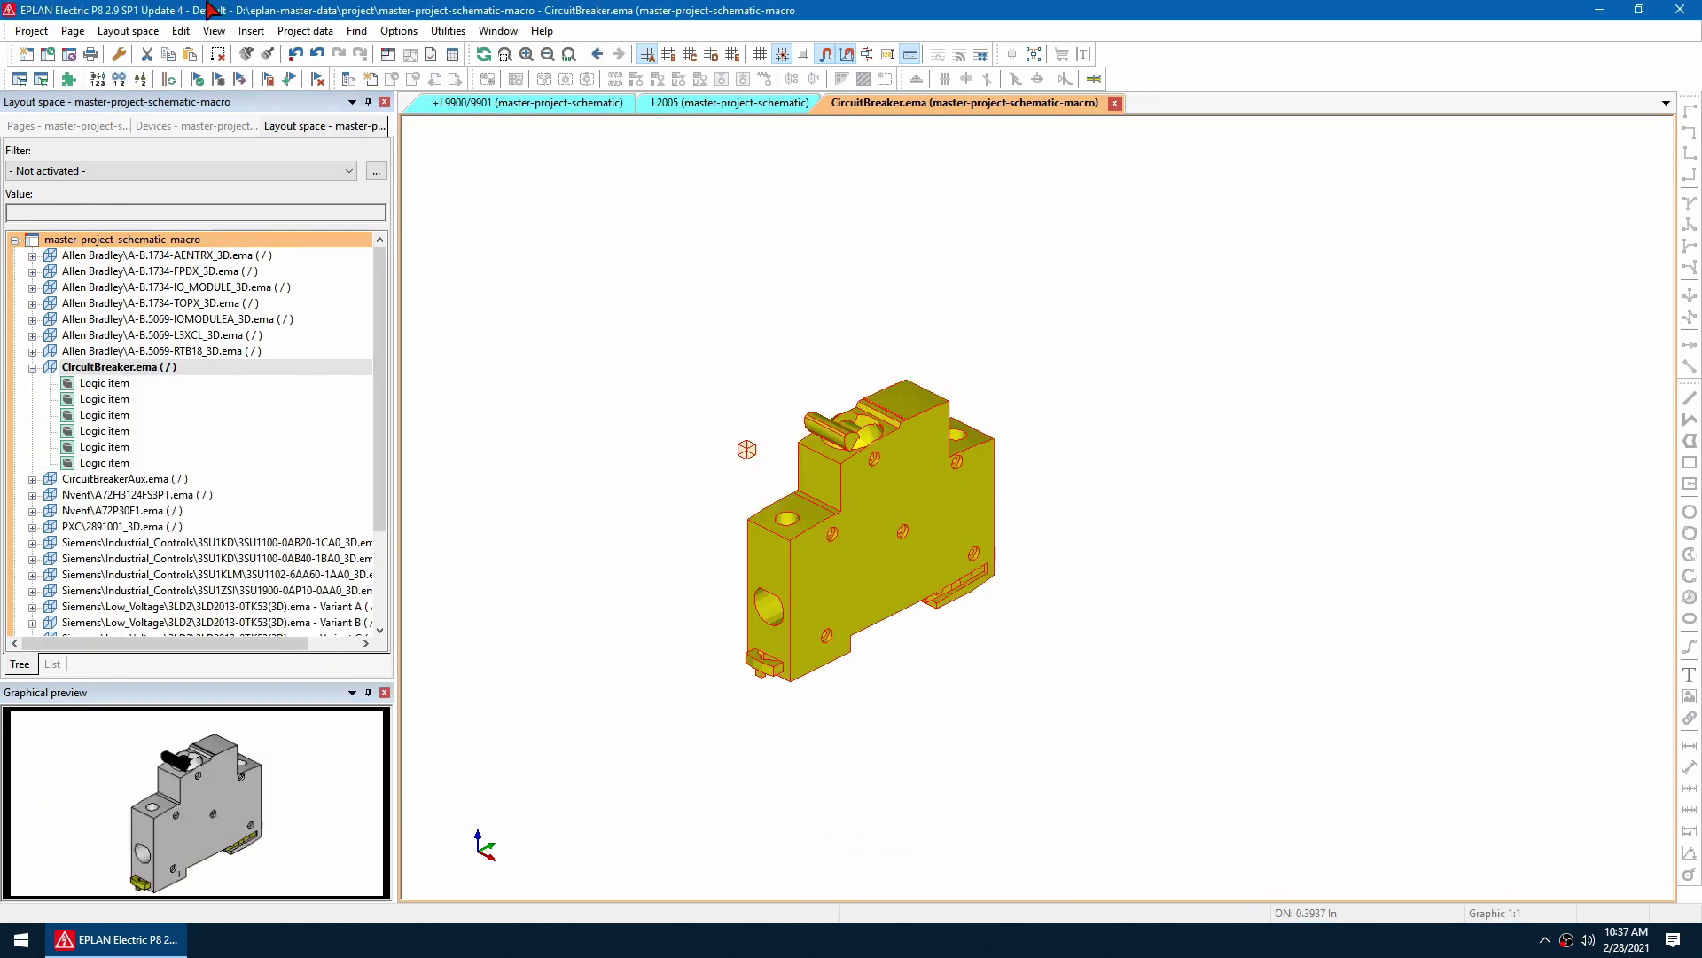
left_click(181, 30)
mouse_move(293, 380)
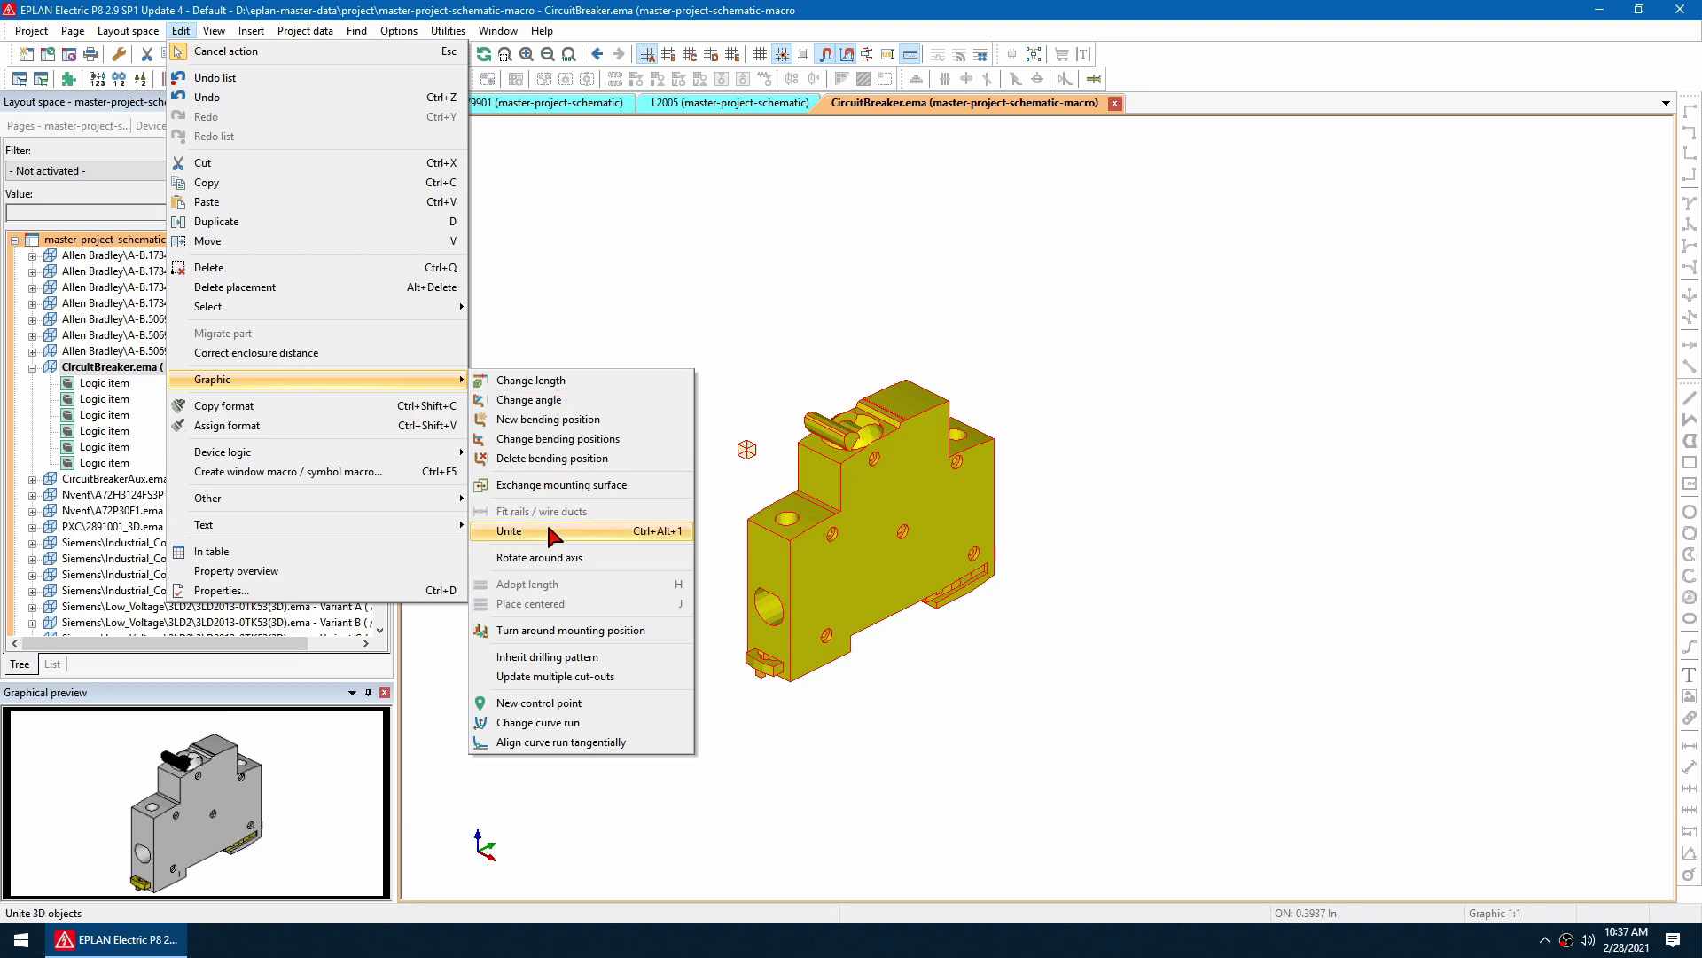
left_click(548, 532)
left_click(181, 30)
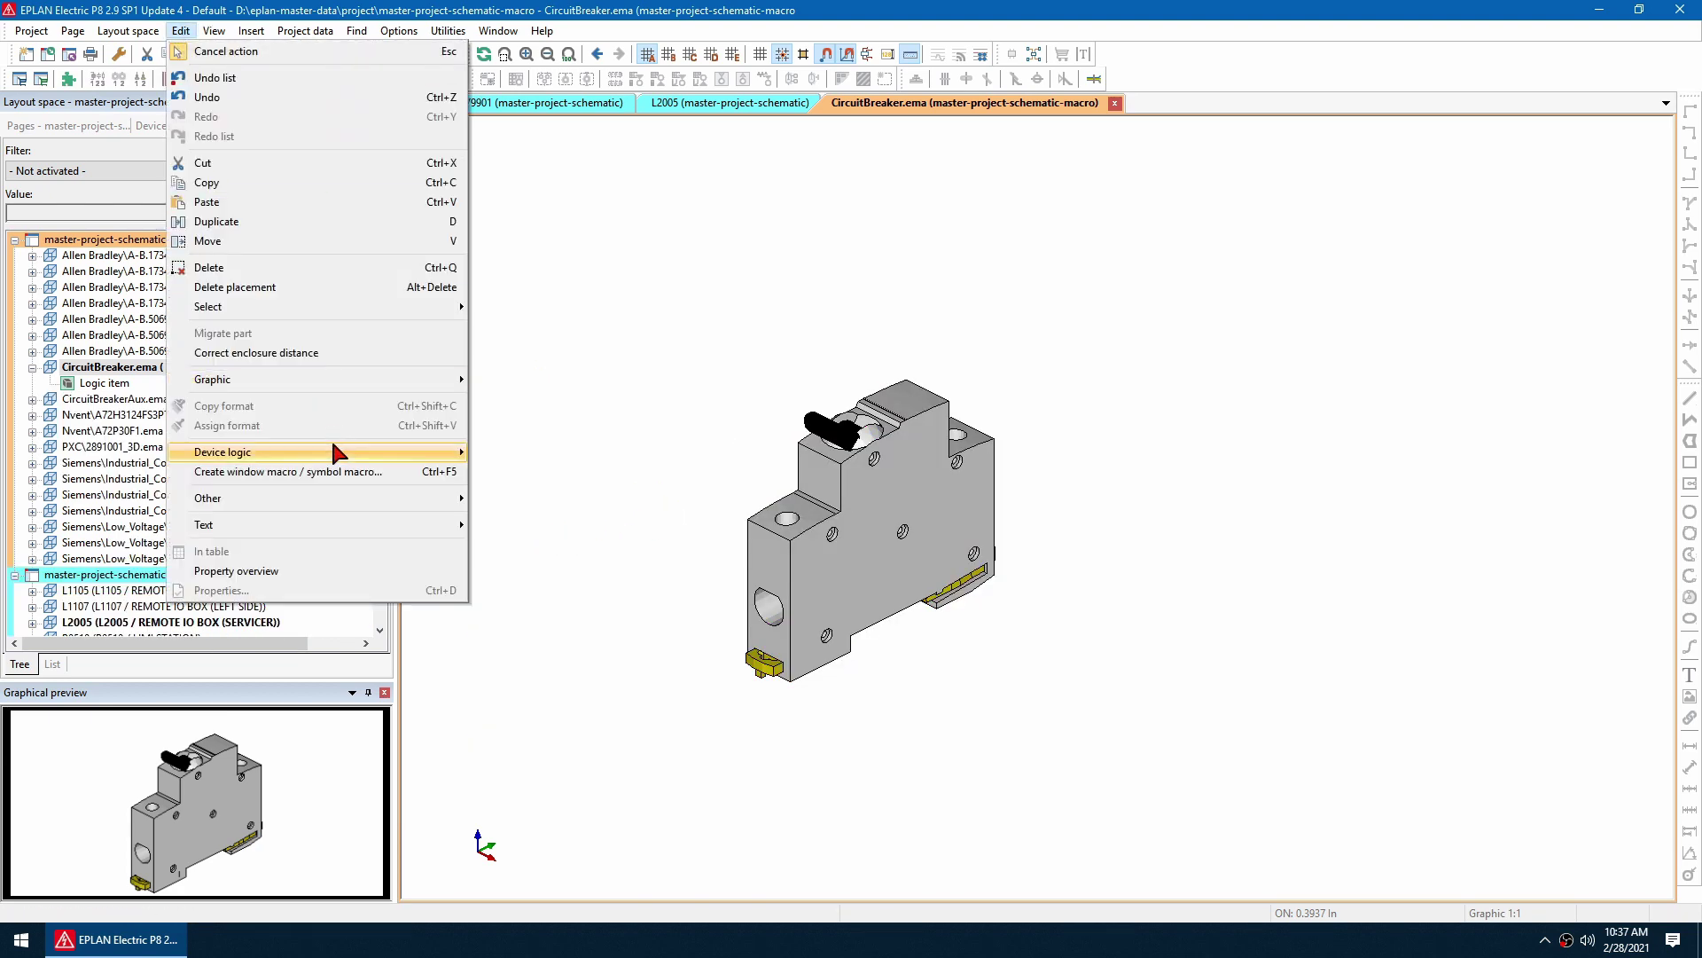
Define the breaker's back face as its placement area.
mouse_move(337, 453)
mouse_move(592, 553)
left_click(712, 551)
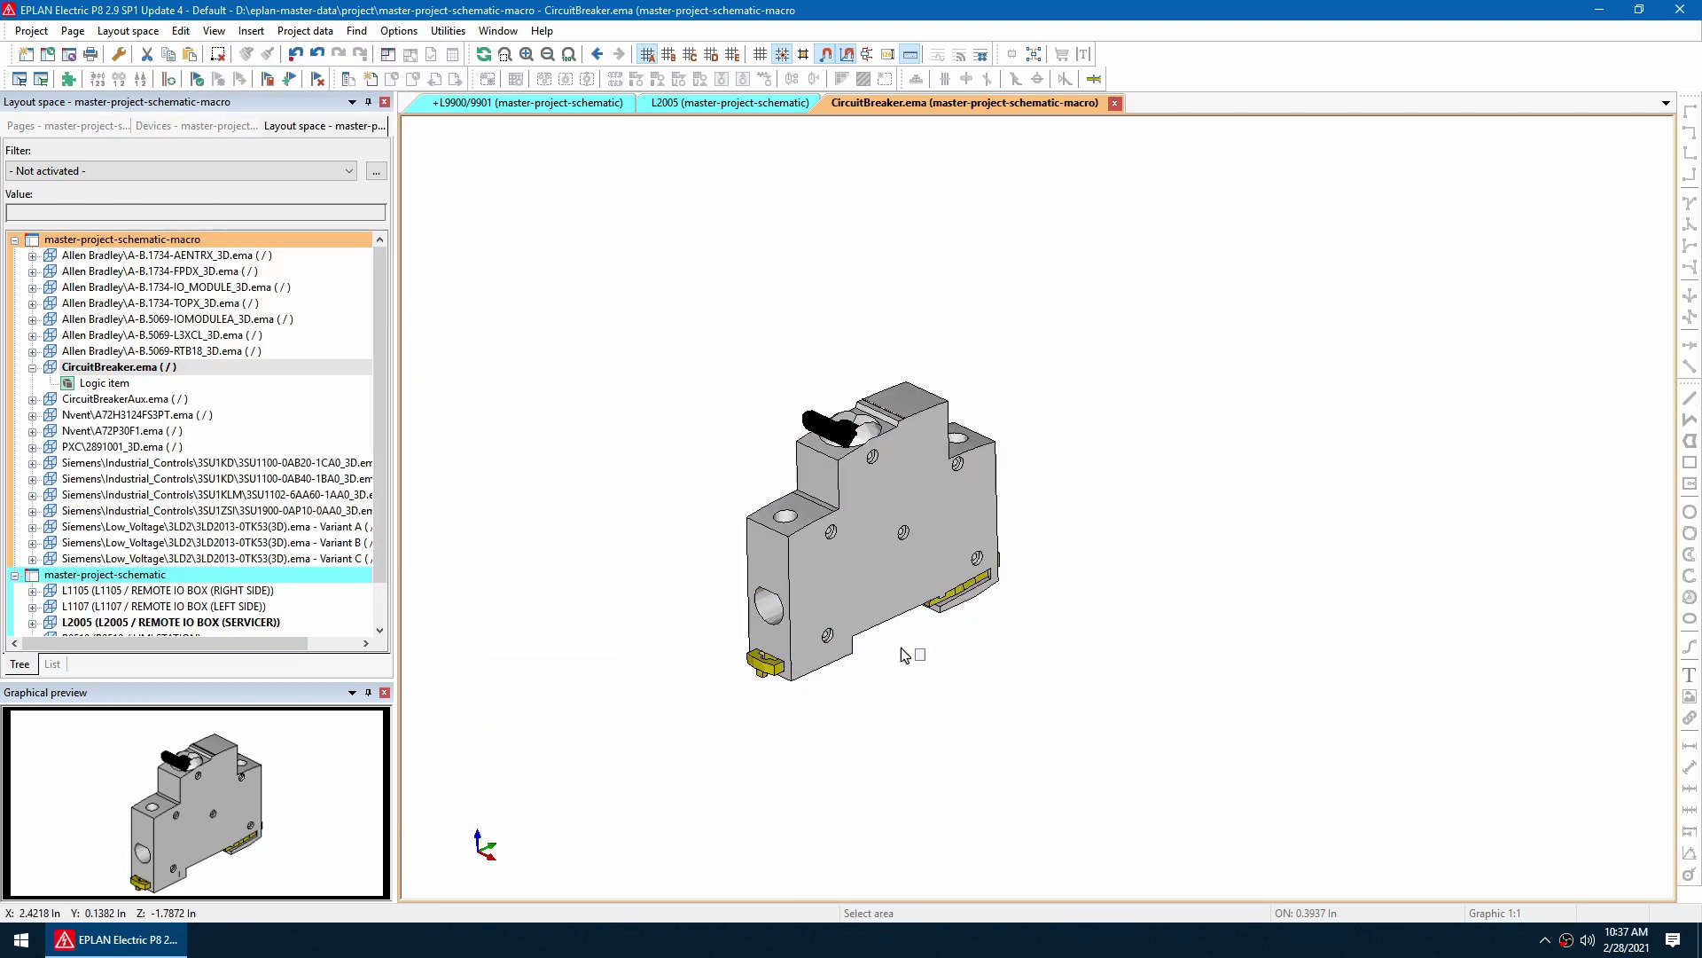
left_click(978, 683)
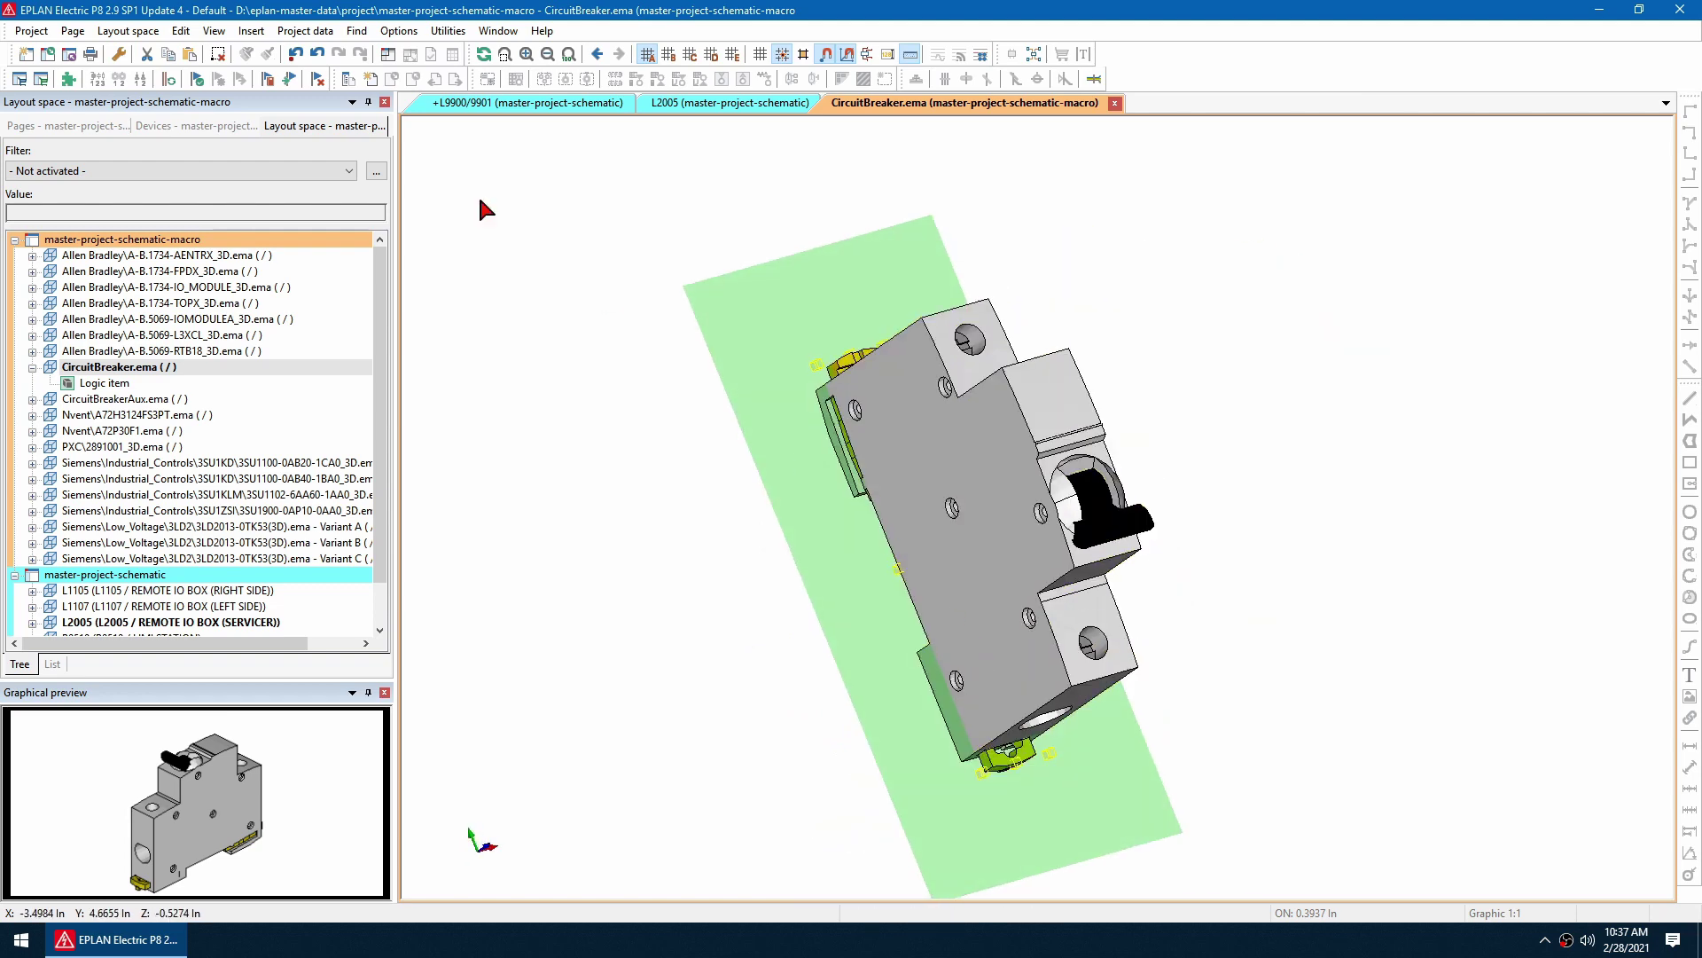
Define the breaker's handle with two points along the terminal edge.
left_click(181, 30)
mouse_move(337, 450)
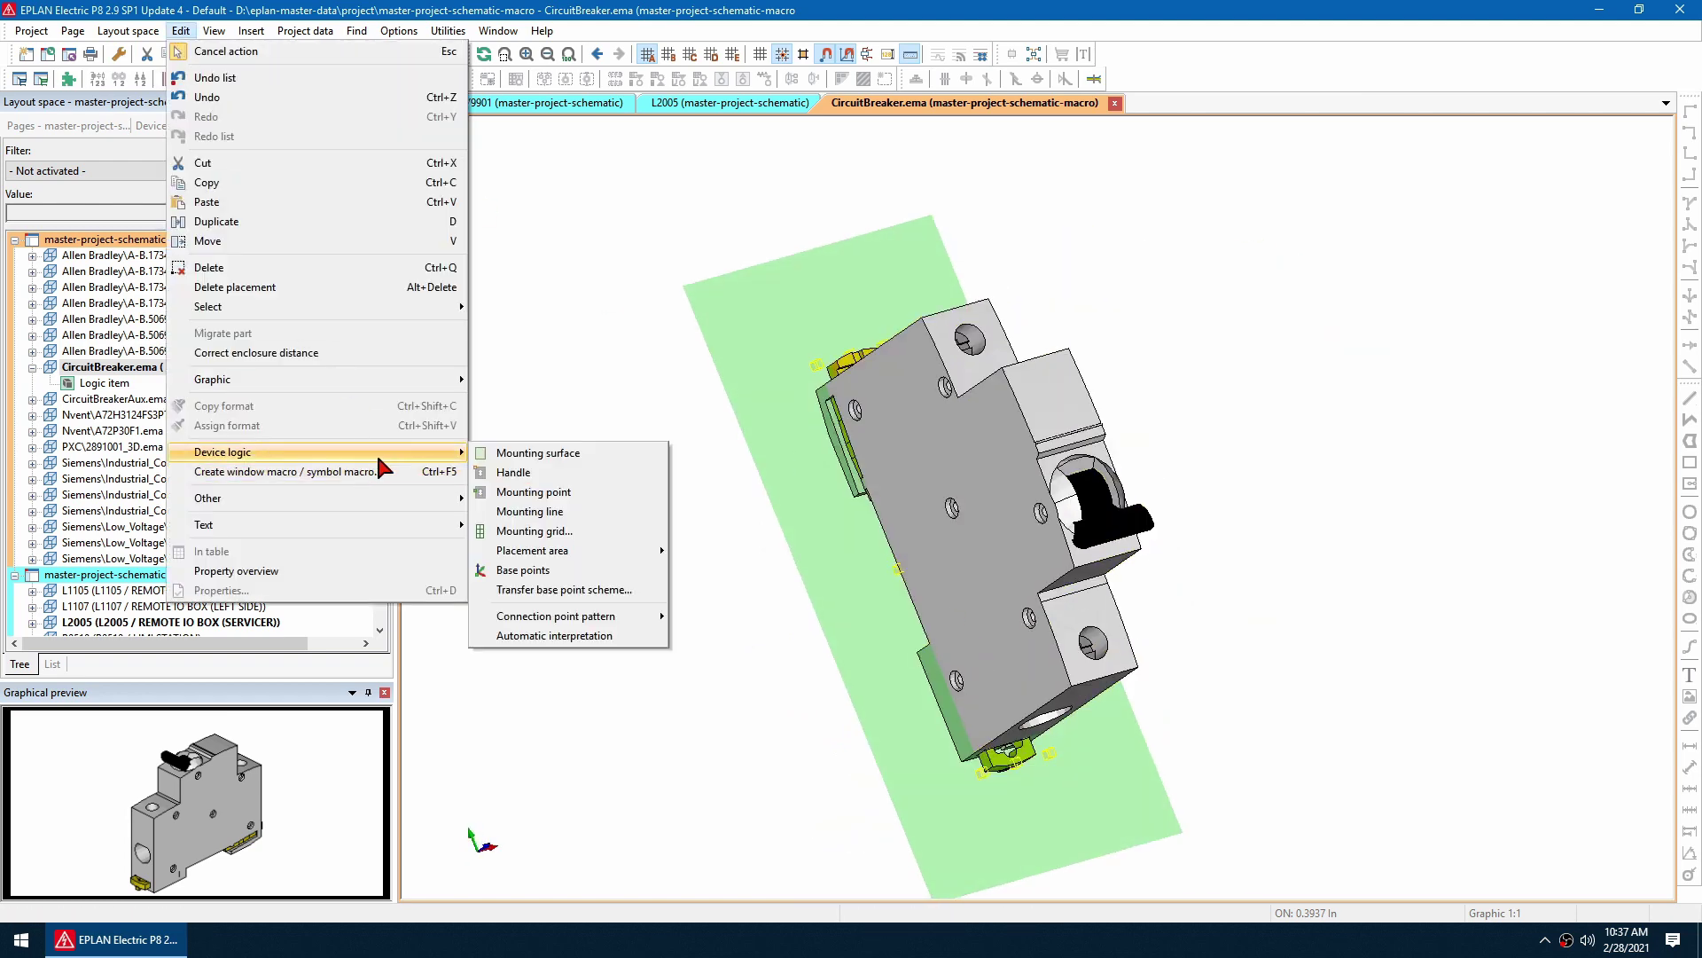
left_click(550, 475)
scroll(832, 577, "up", 6)
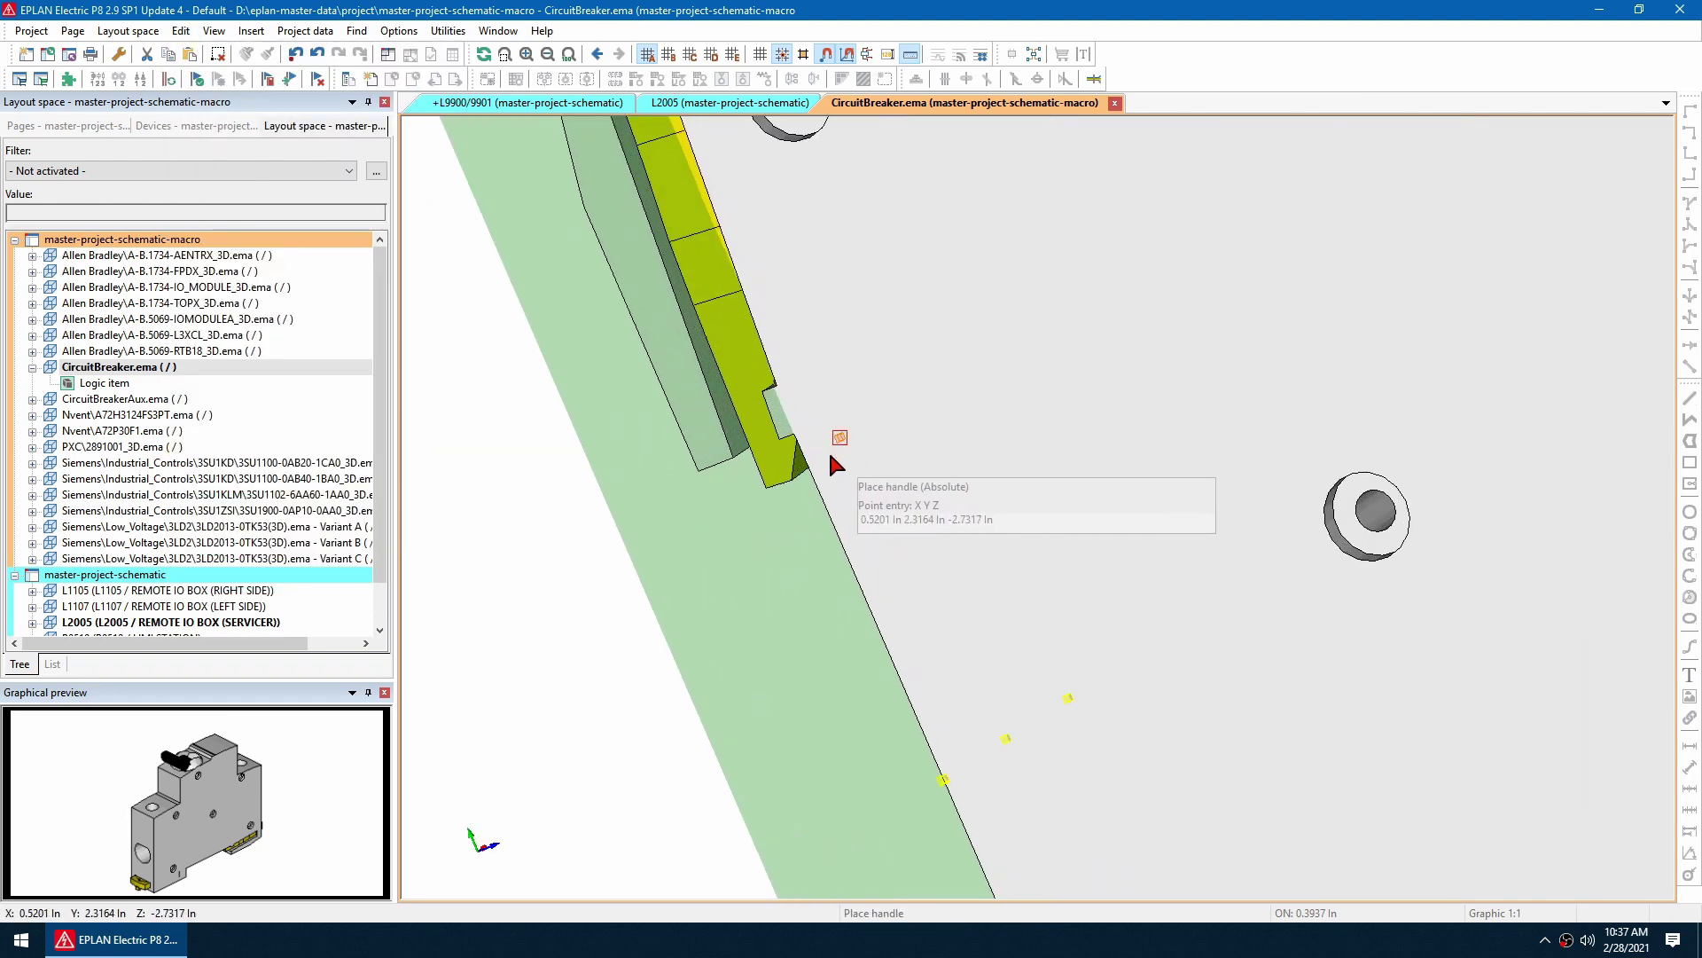
left_click(797, 441)
scroll(897, 650, "down", 5)
scroll(886, 656, "up", 4)
left_click(873, 632)
scroll(802, 434, "down", 6)
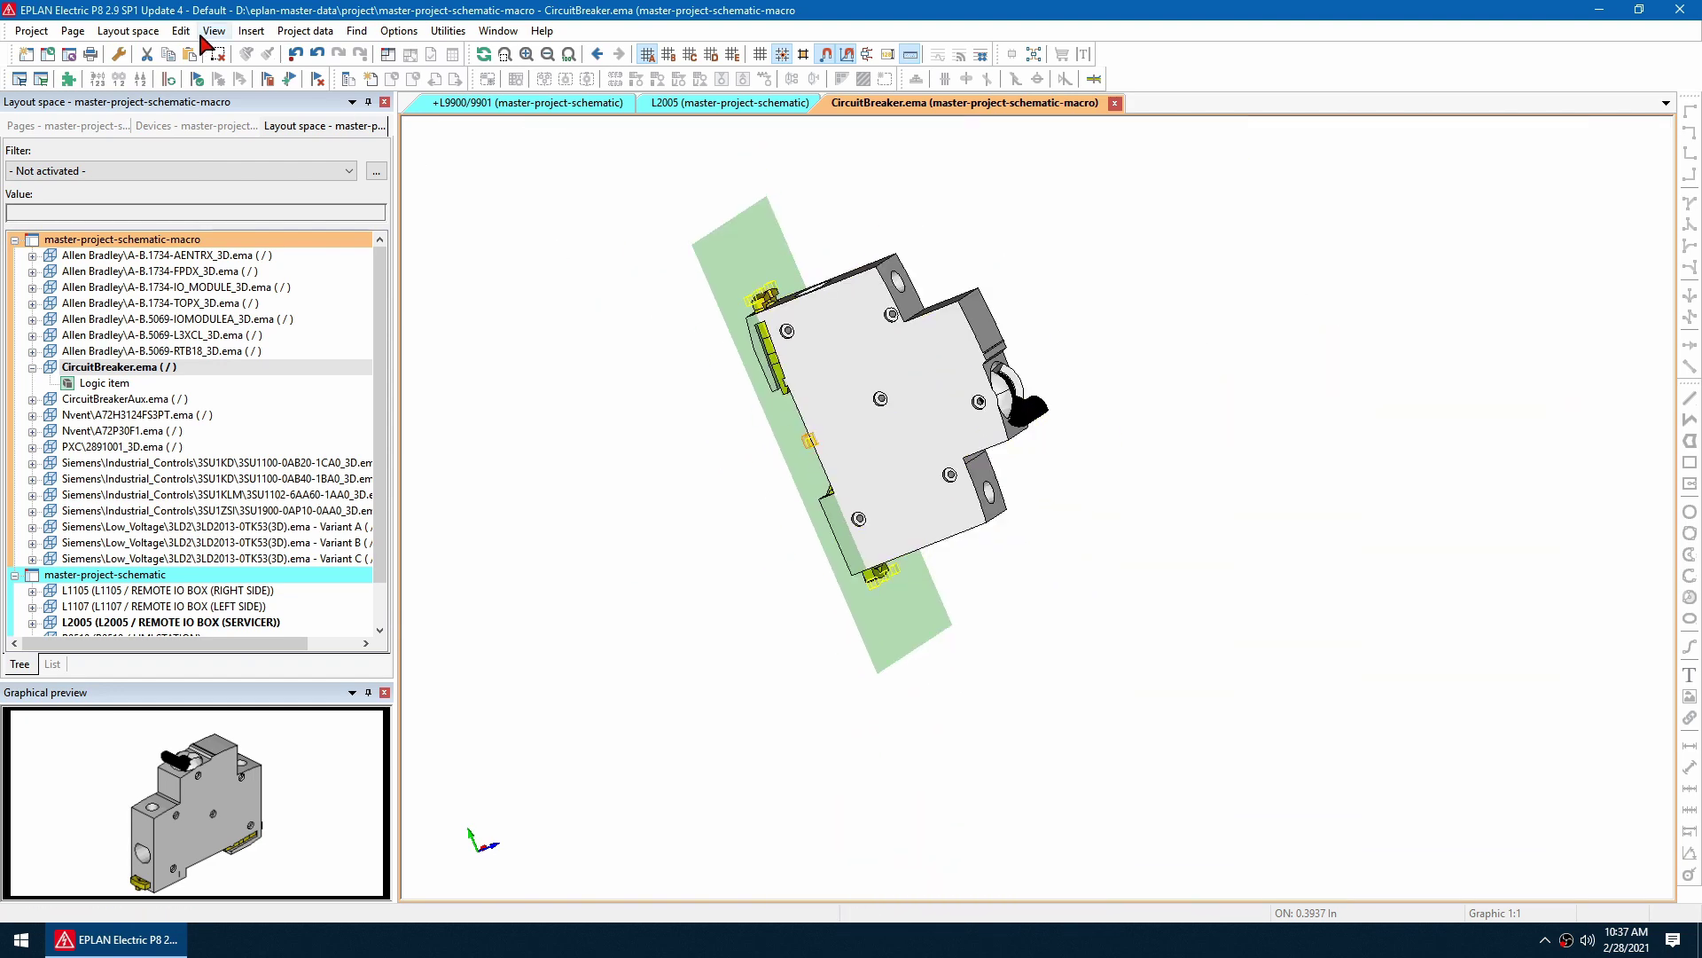
left_click(183, 31)
Place mounting point SE.AUX on the breaker's side edge and set its direction.
mouse_move(354, 449)
mouse_move(596, 555)
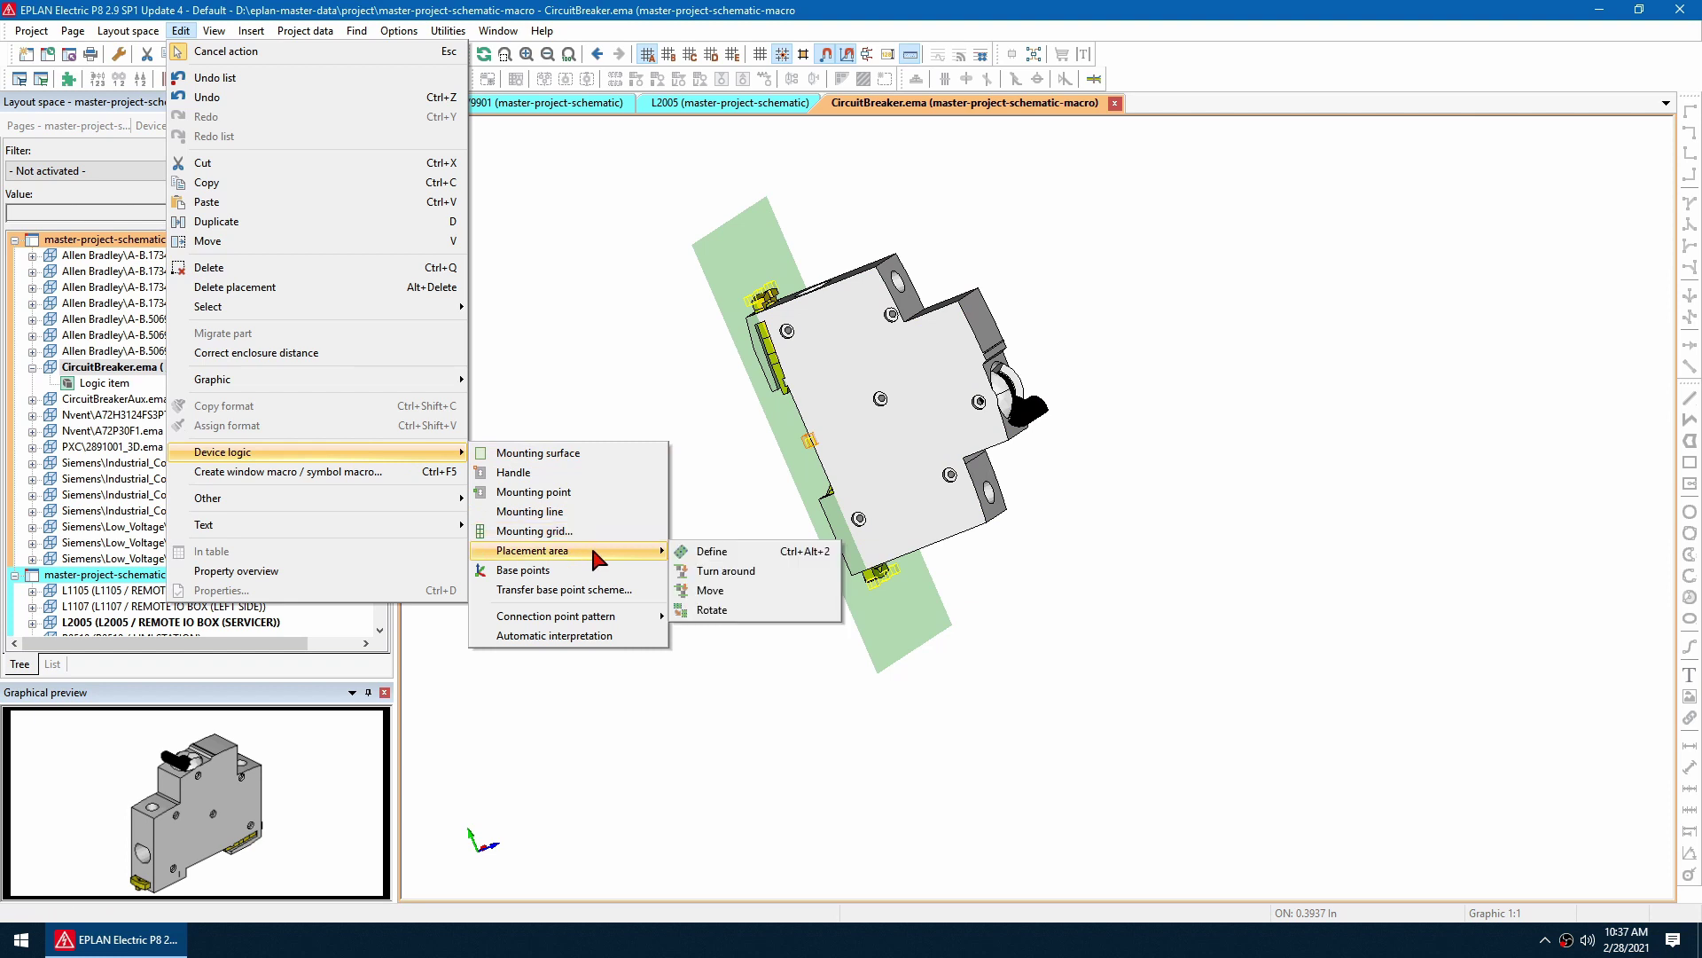
left_click(587, 492)
middle_click_drag(760, 492, 824, 453)
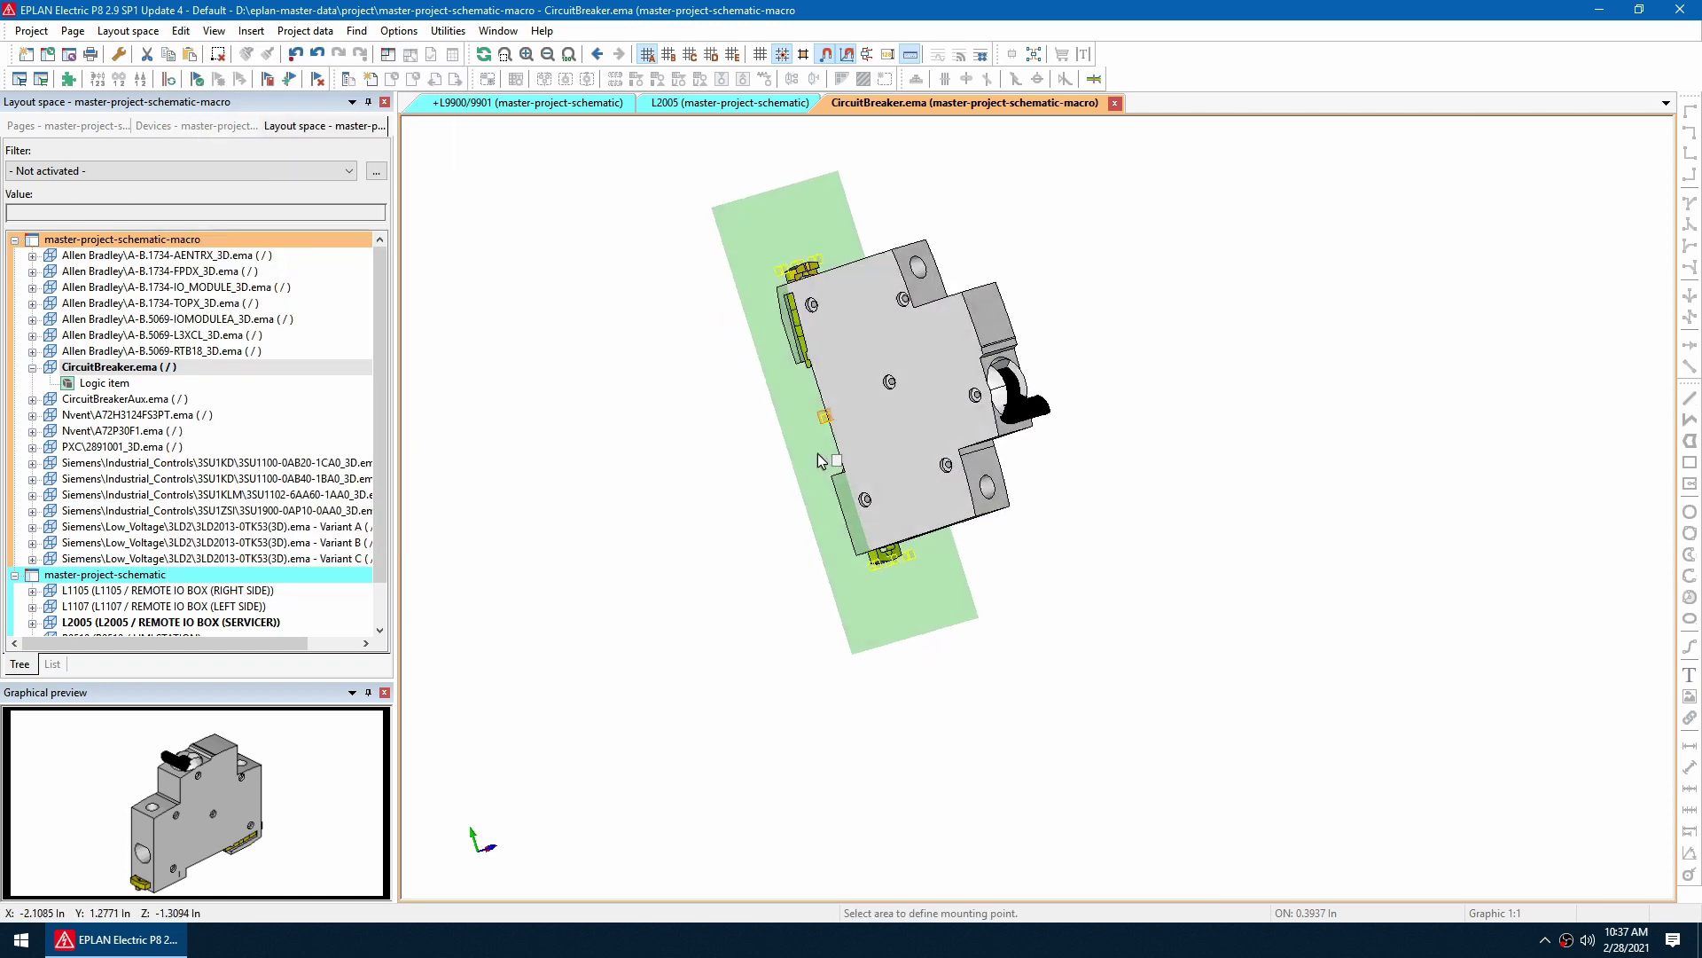
scroll(823, 453, "up", 5)
left_click(825, 403)
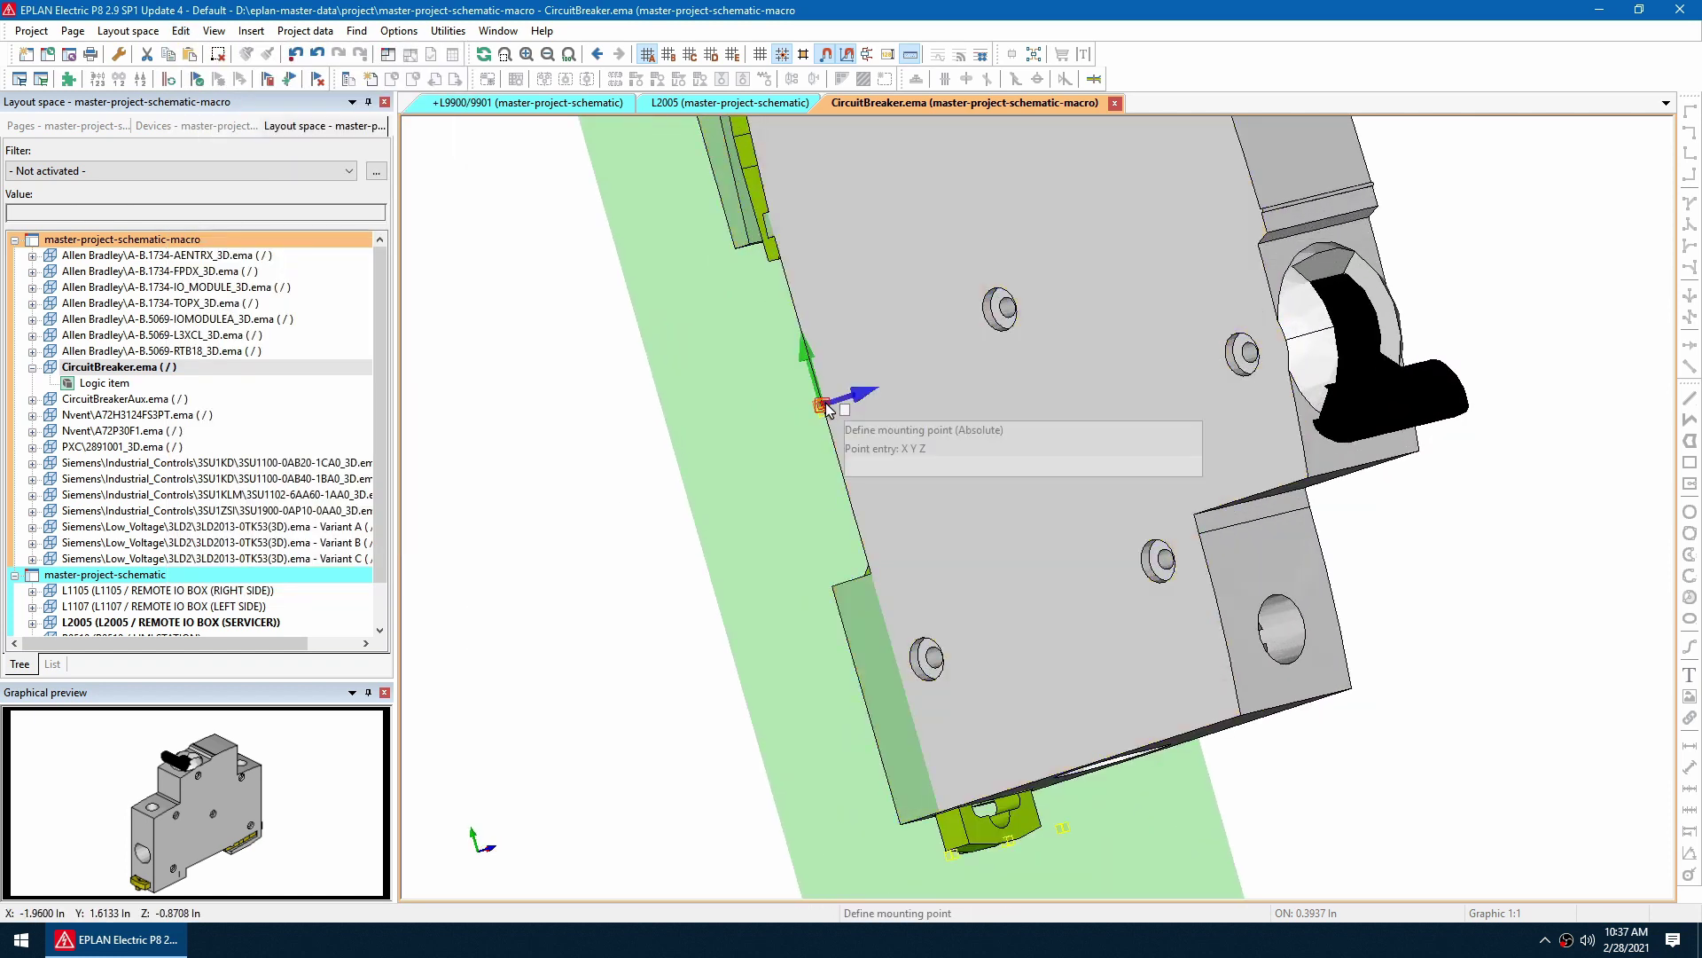
left_click(824, 407)
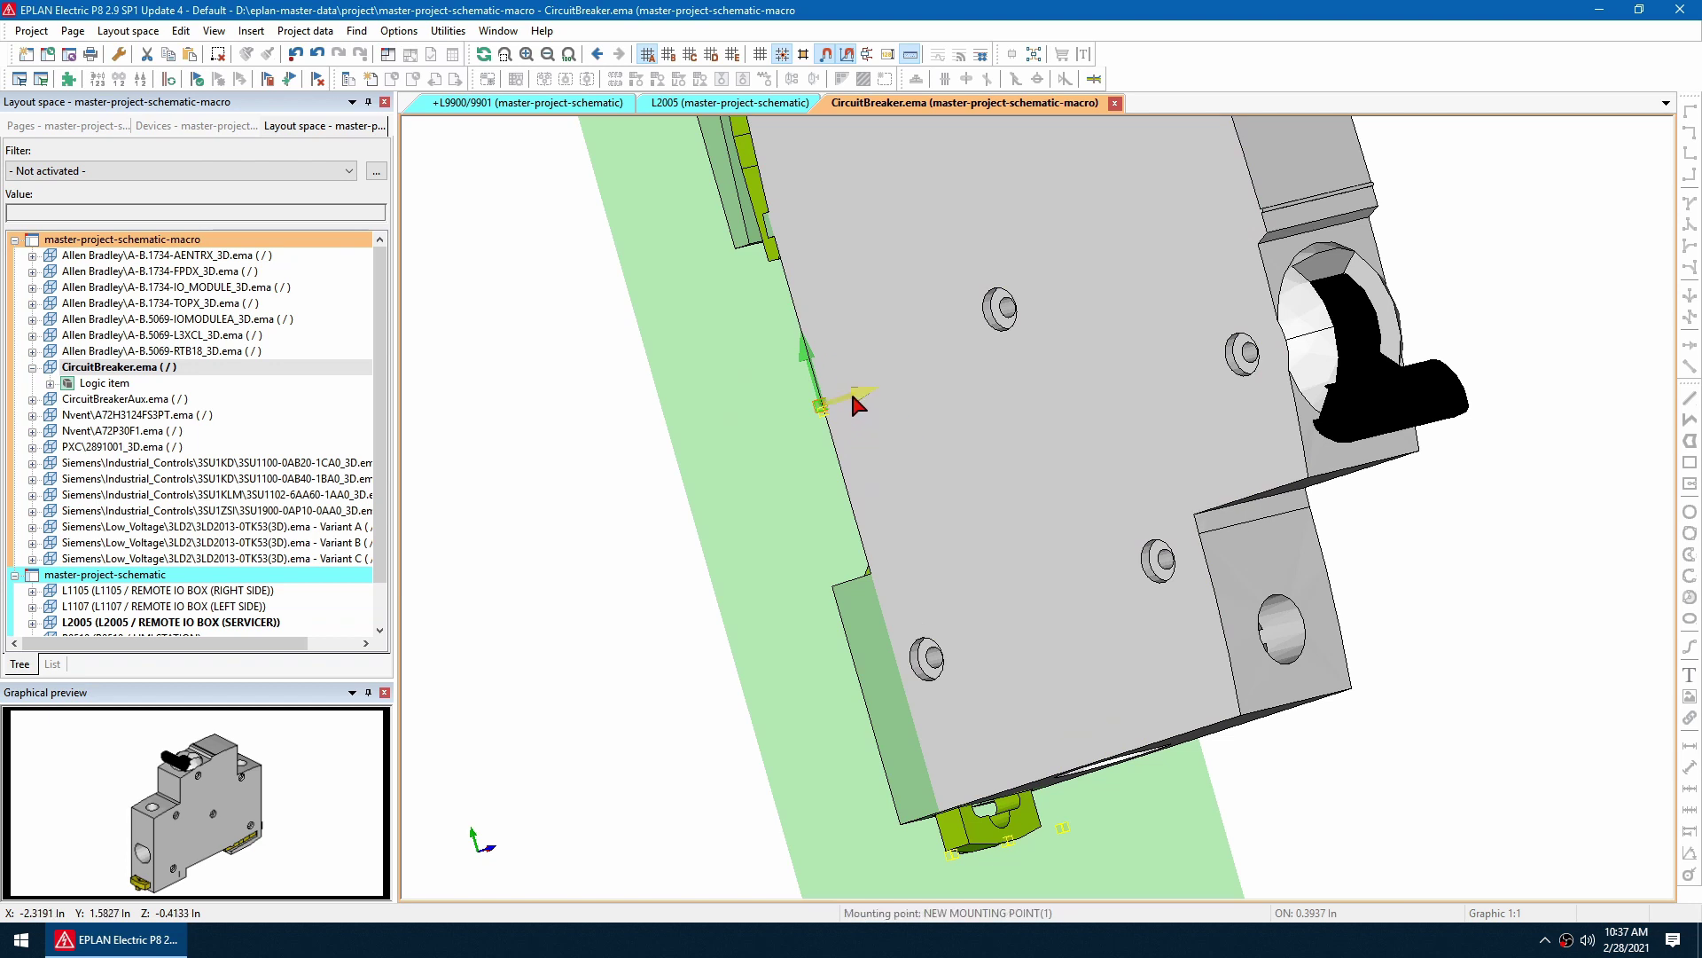
left_click(856, 404)
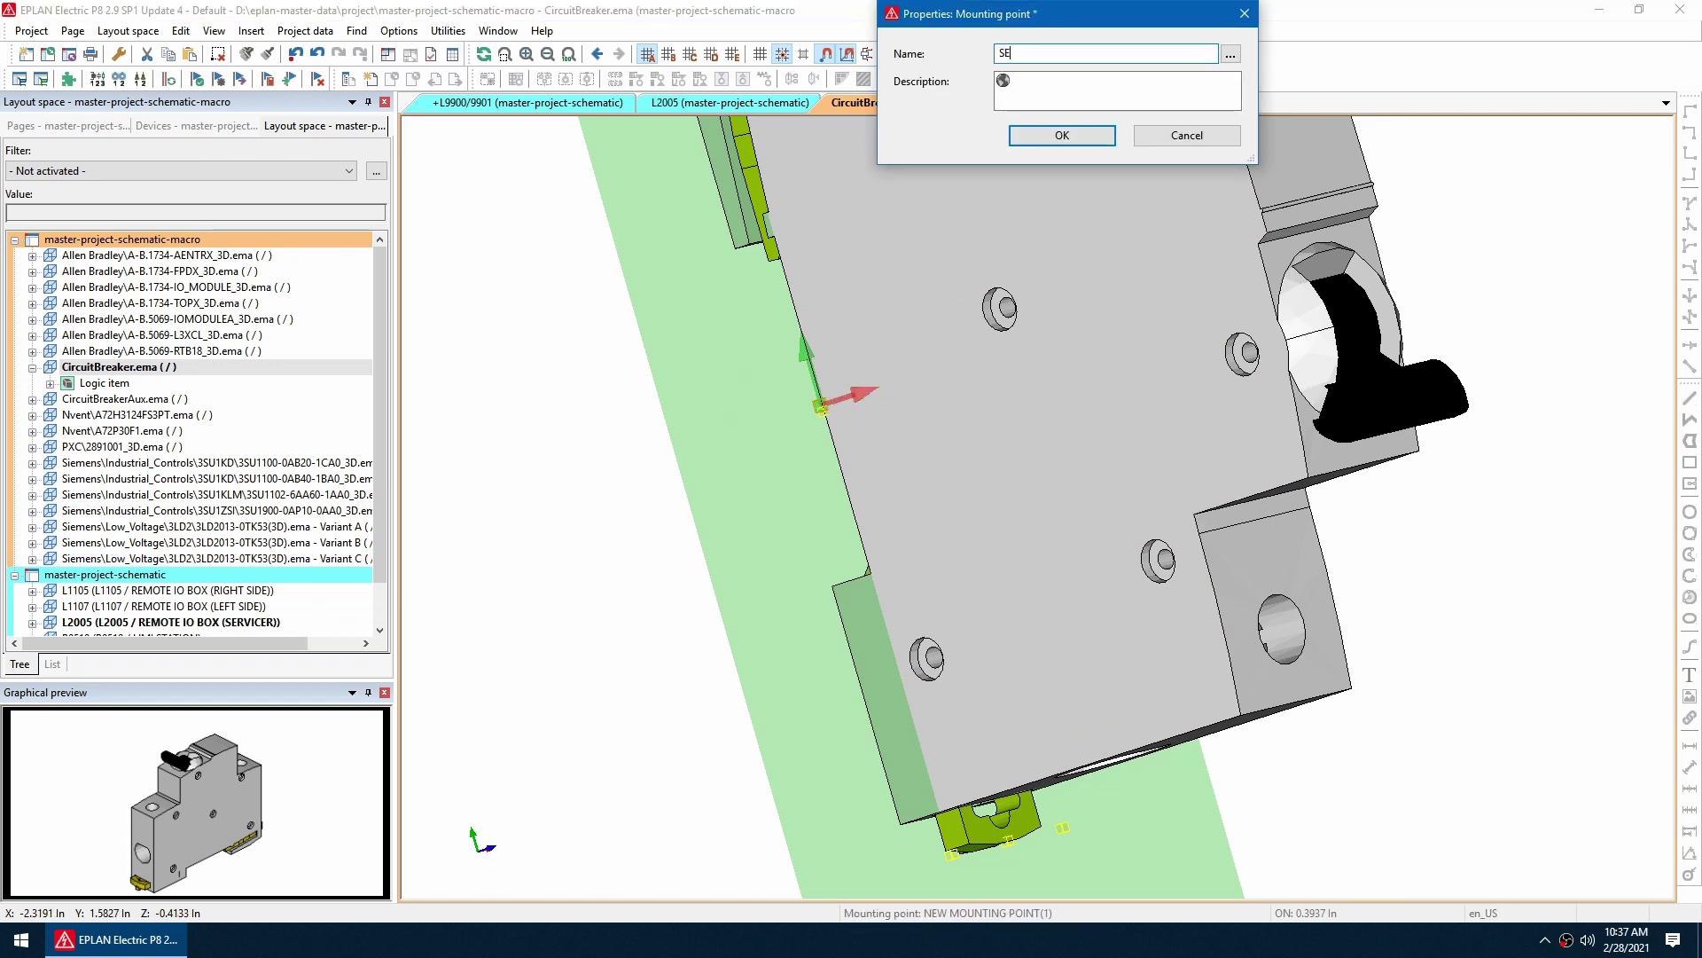
key("Return")
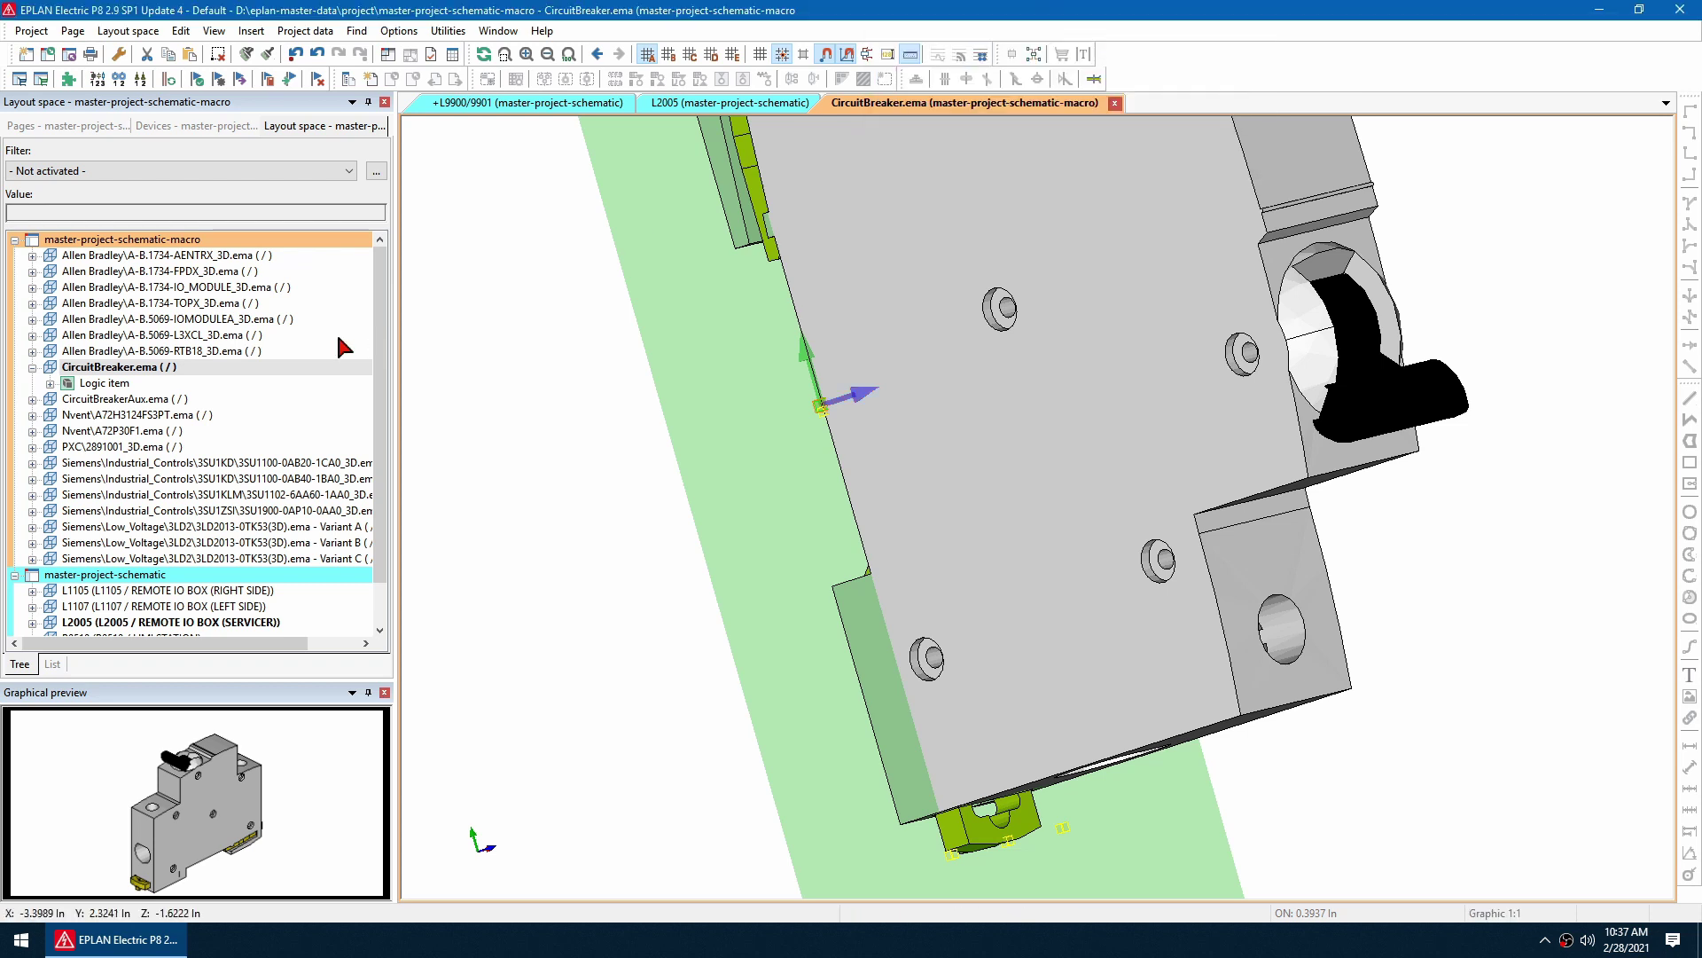
Open the CircuitBreakerAux.ema layout space, cancelling an accidental handle definition.
double_click(124, 401)
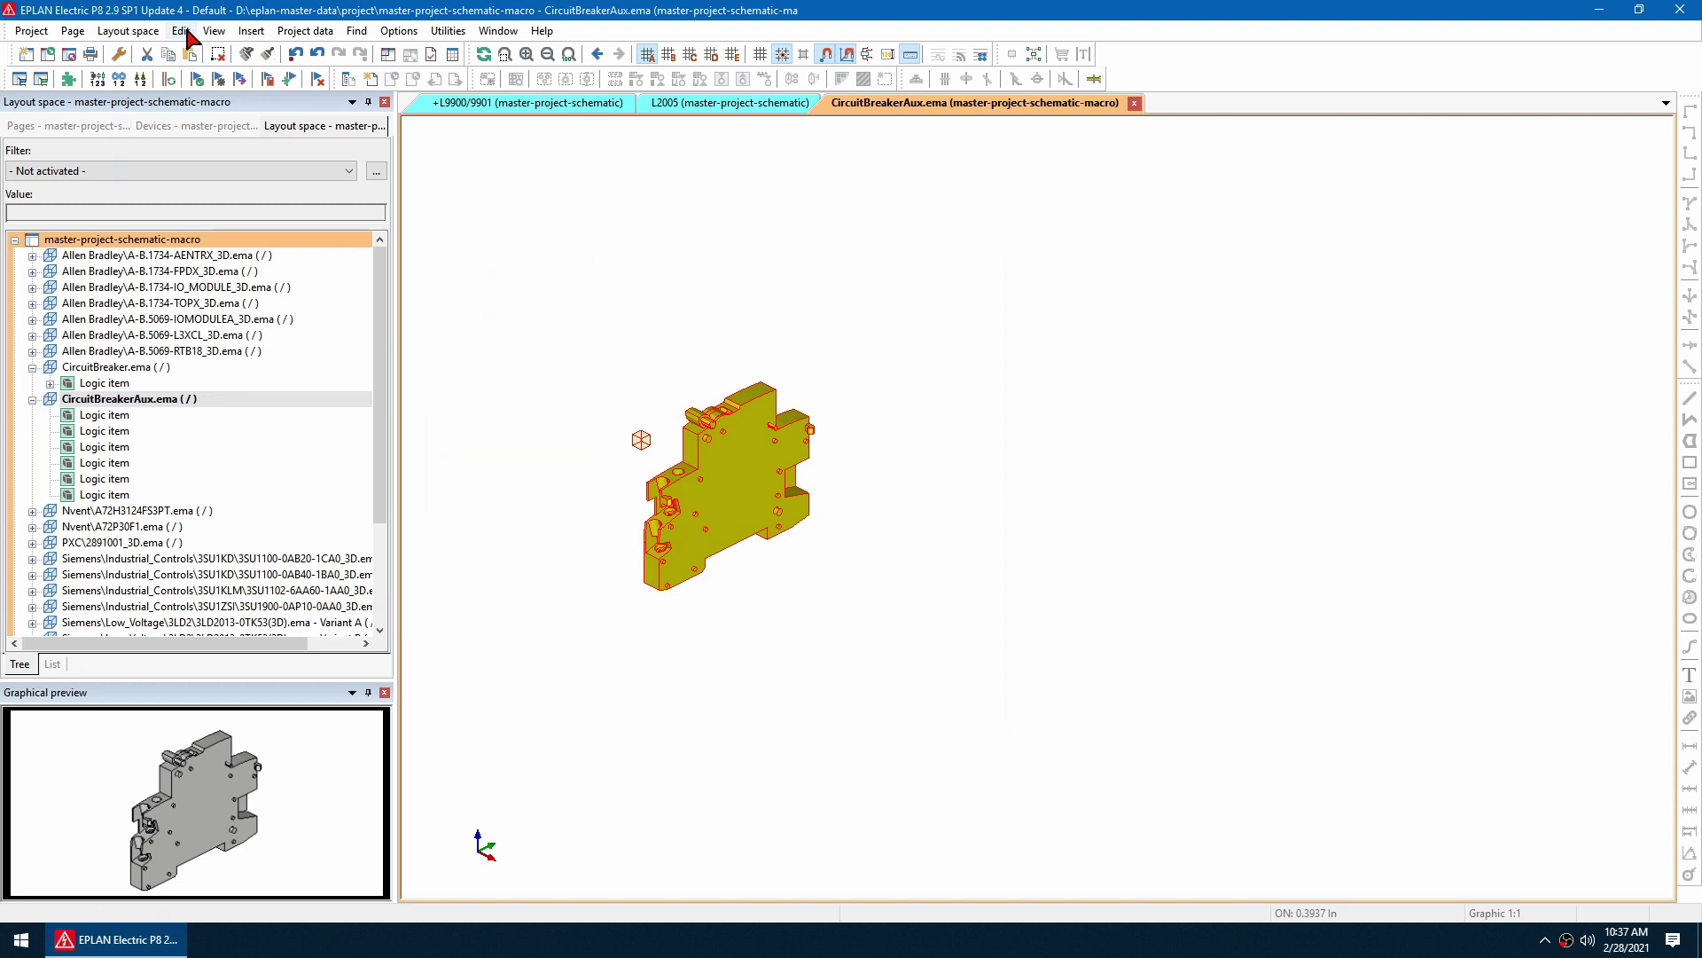
left_click(182, 31)
mouse_move(342, 380)
left_click(562, 531)
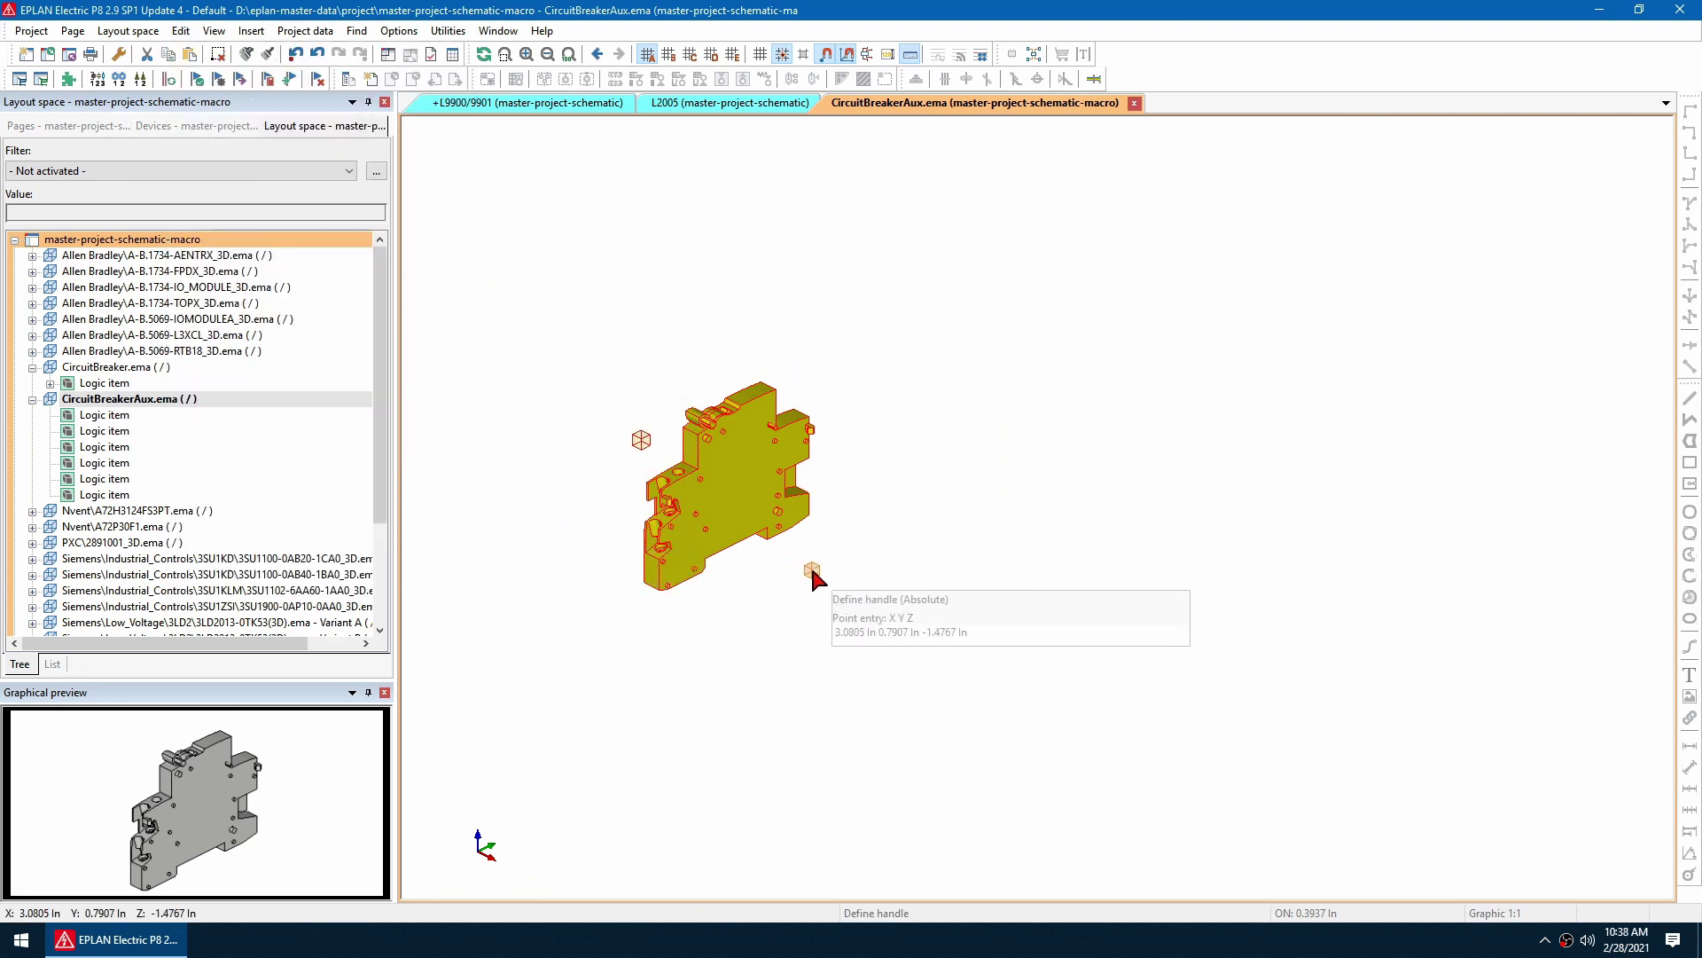
key("Escape")
Start the placement area definition for the auxiliary part from Device logic.
left_click(182, 31)
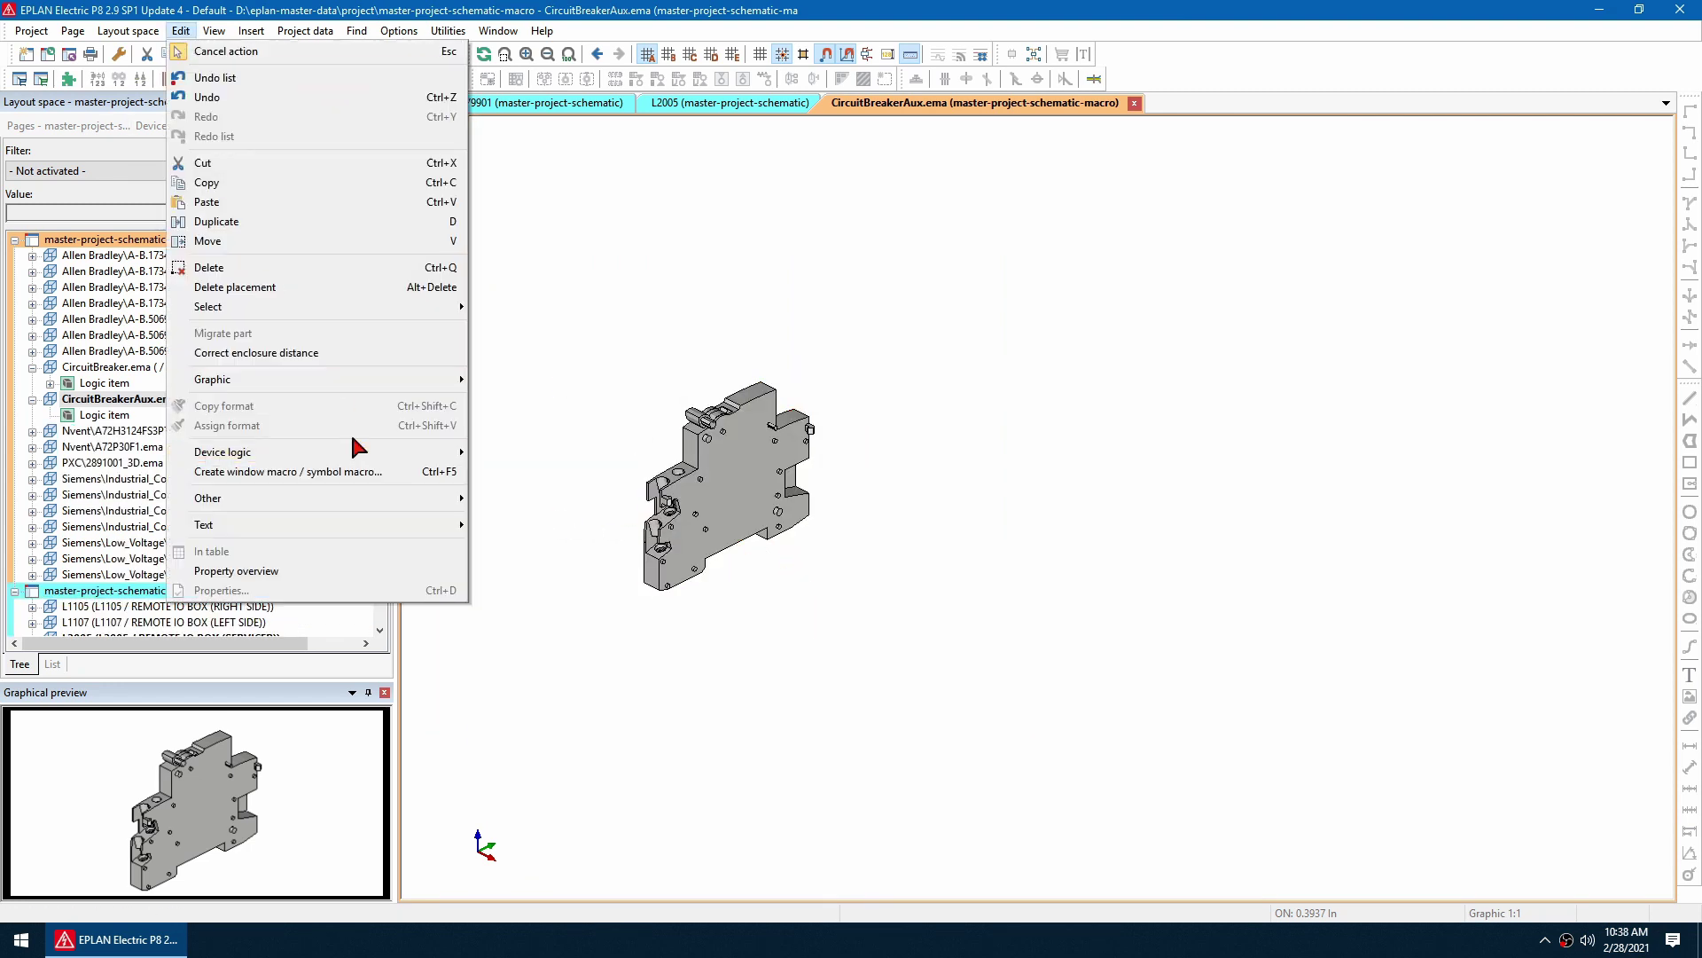
mouse_move(355, 451)
mouse_move(609, 551)
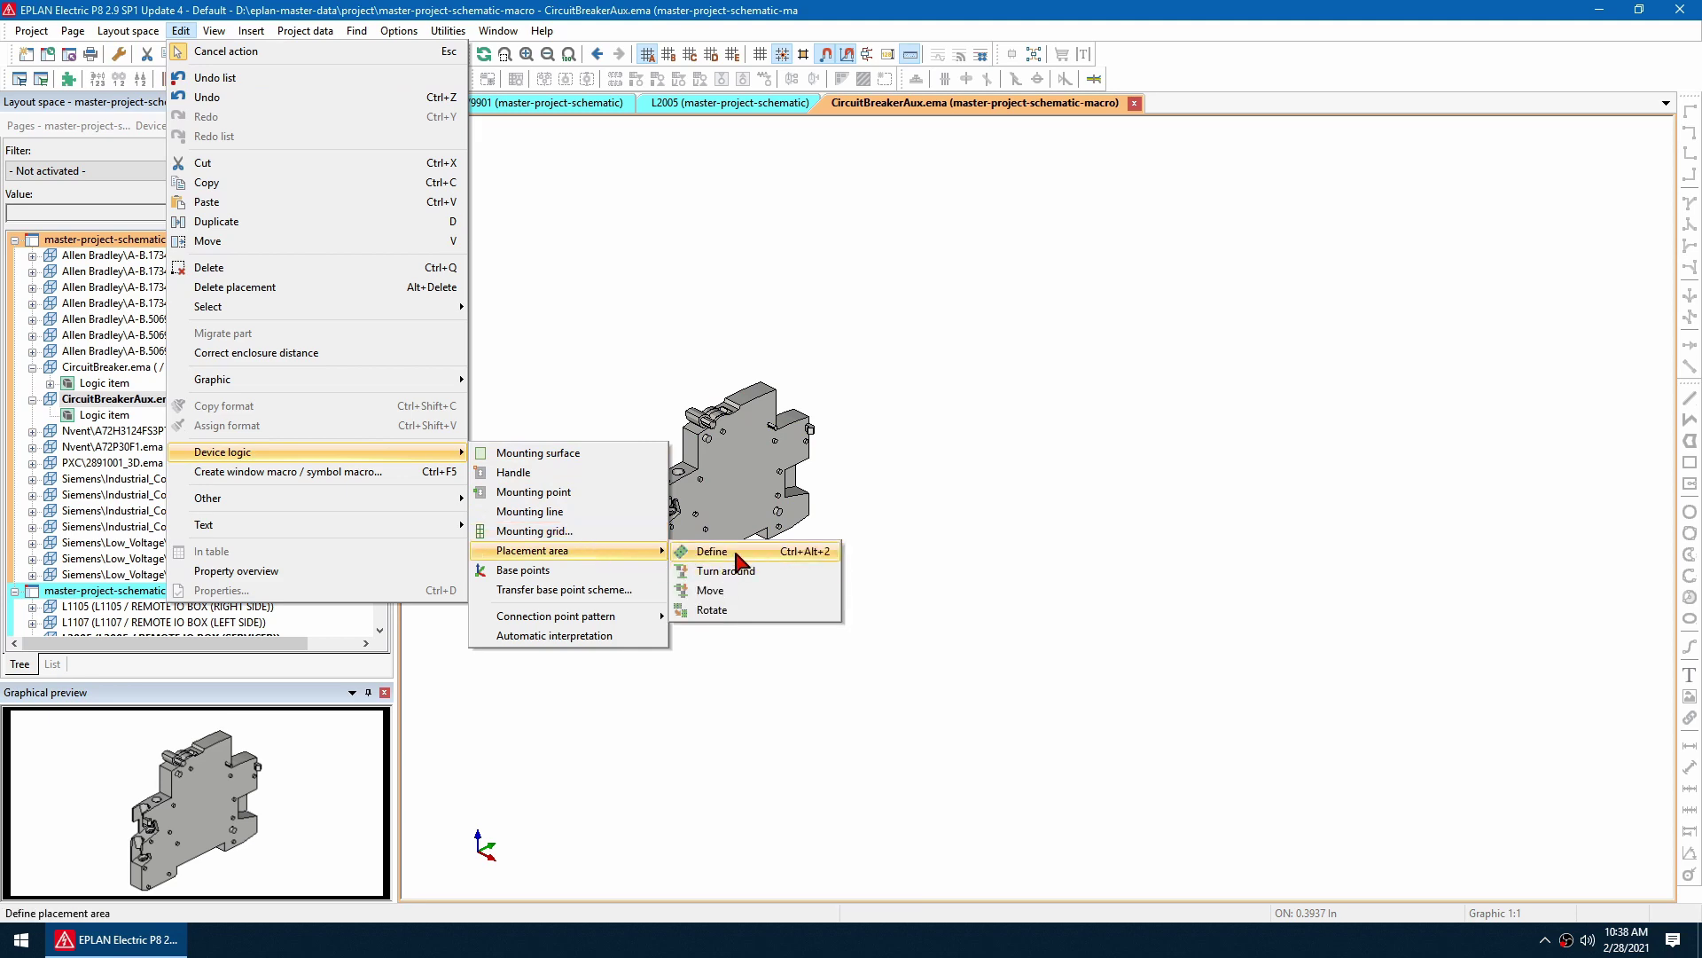
left_click(752, 556)
Set the bottom face as placement area and place a two-point handle on the face.
left_click(802, 556)
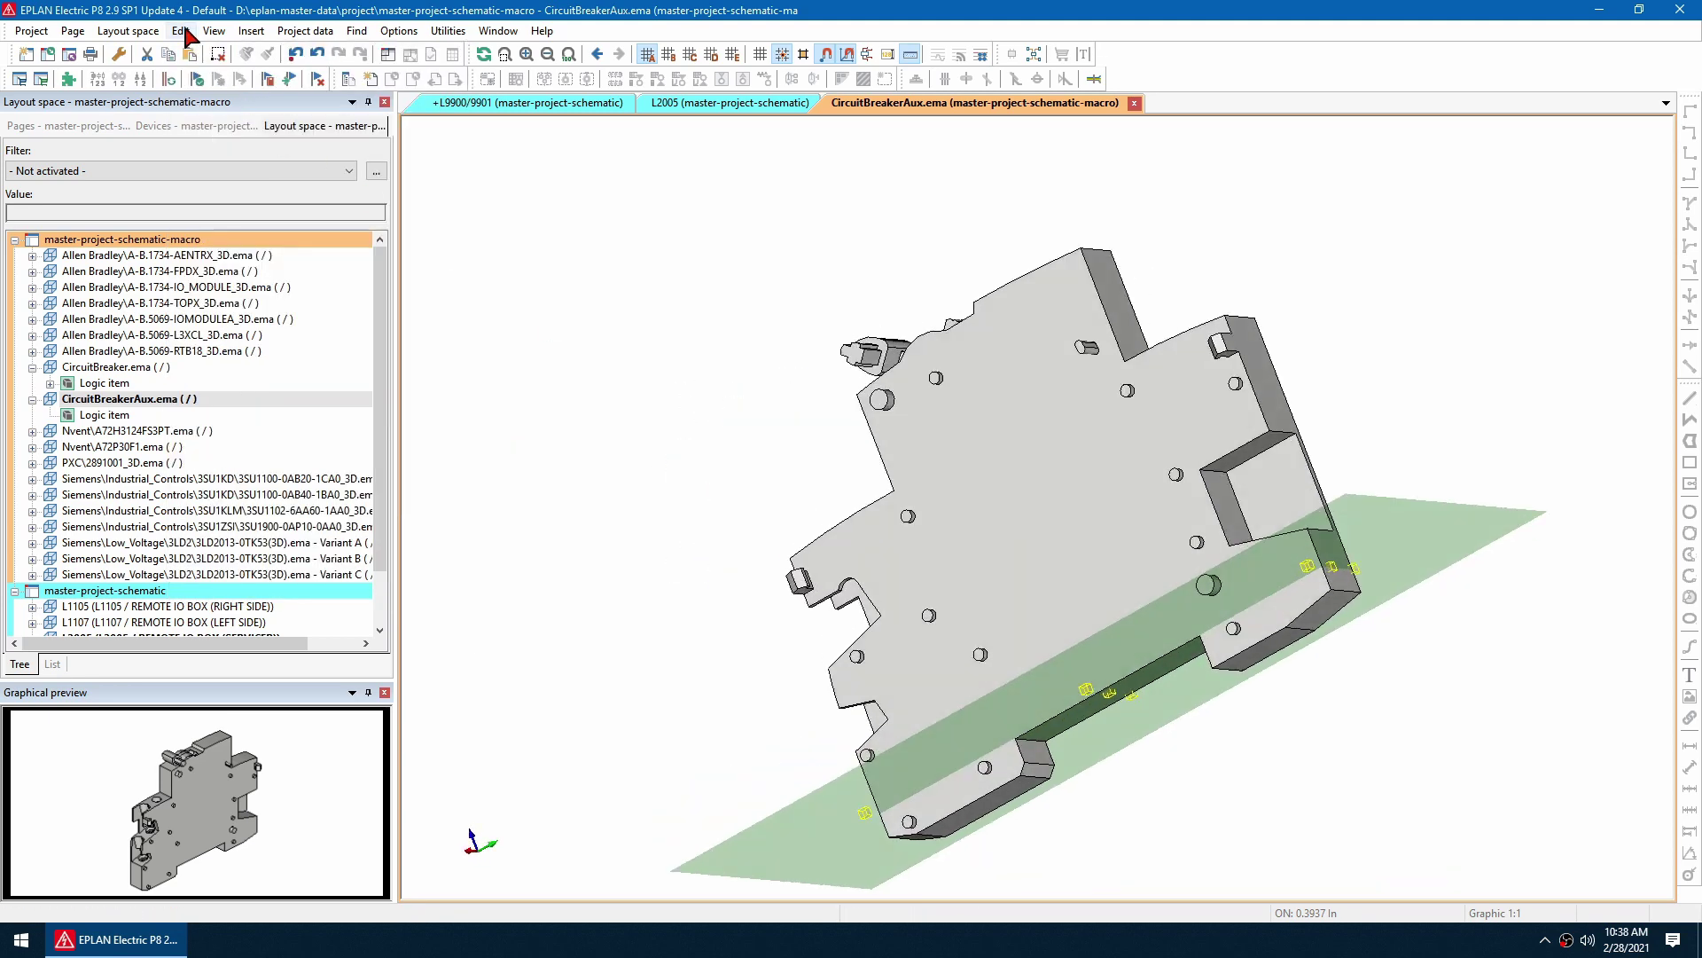
left_click(181, 31)
mouse_move(362, 454)
left_click(543, 470)
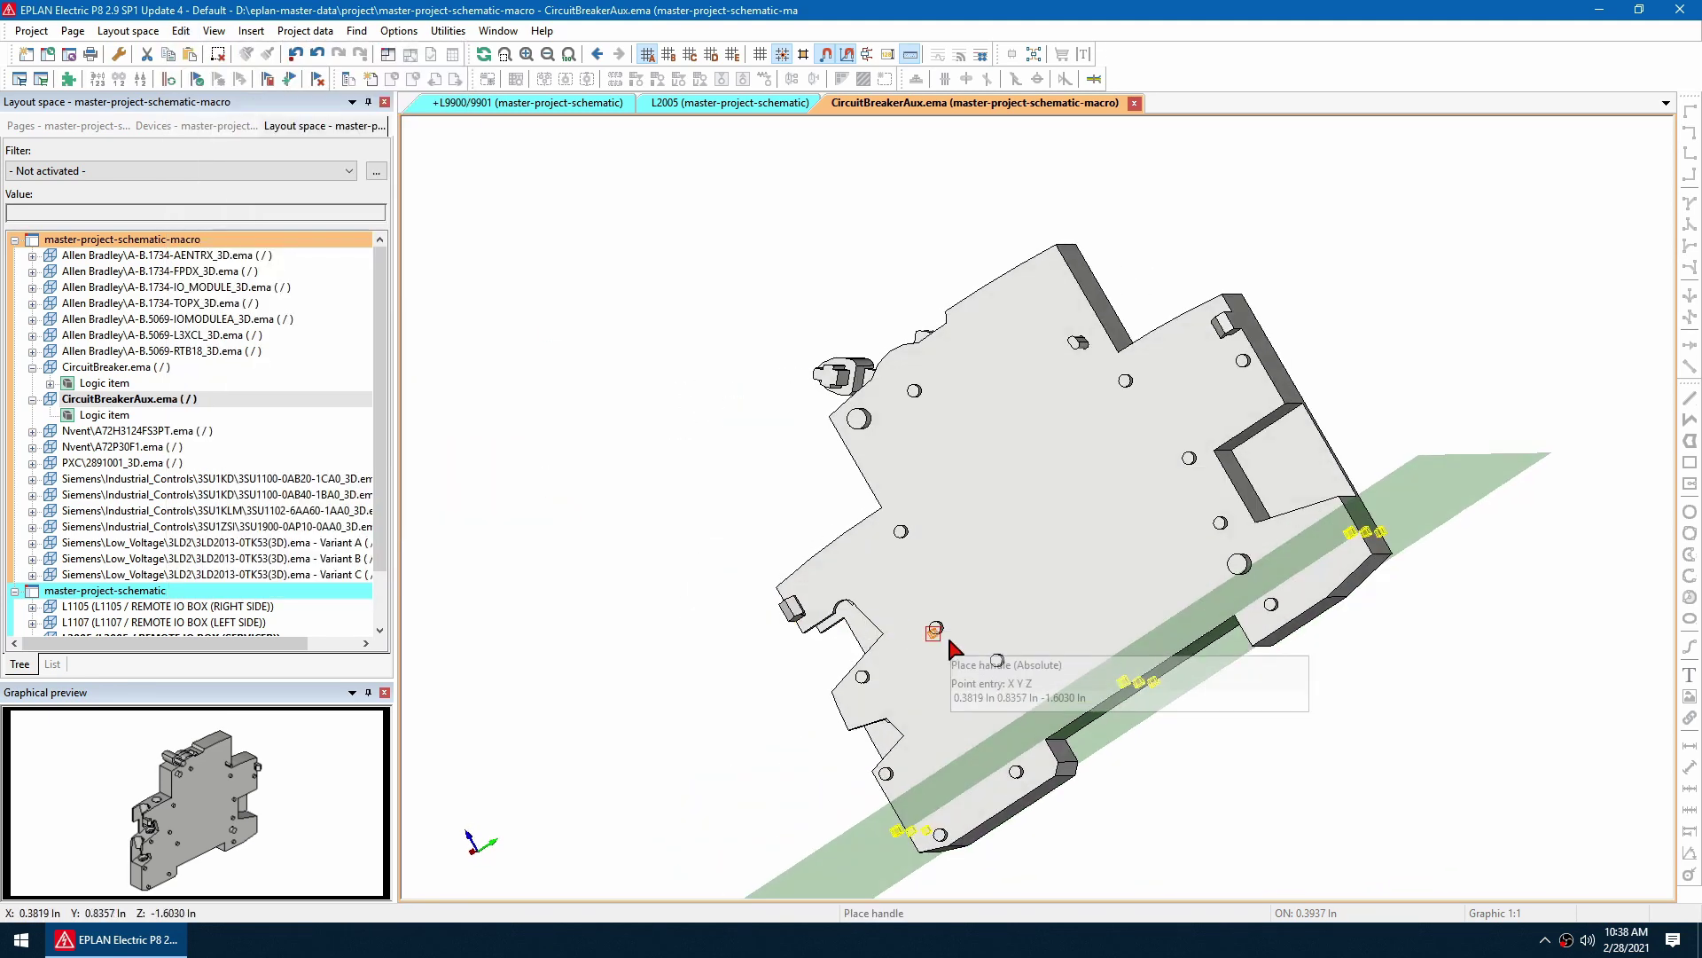
scroll(1202, 598, "up", 3)
left_click(1355, 482)
scroll(1321, 568, "down", 3)
scroll(1191, 681, "up", 3)
left_click(1231, 454)
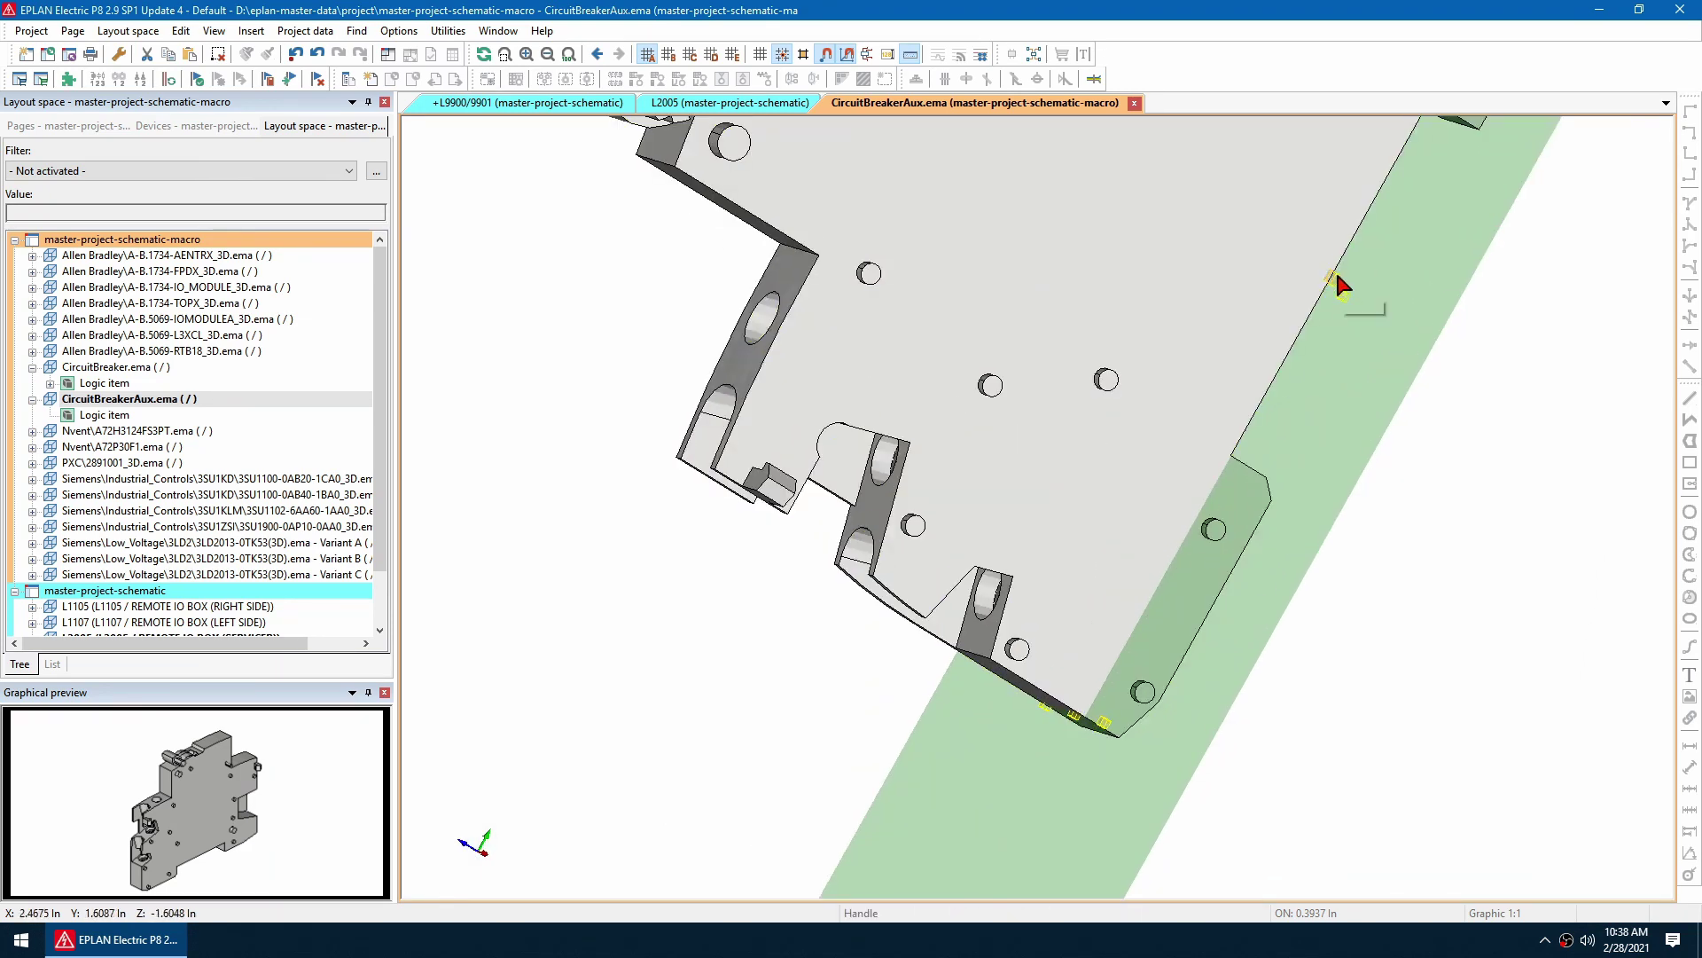
Assign mounting point SIE.AUX to the new handle, then select both breaker macros.
double_click(1339, 284)
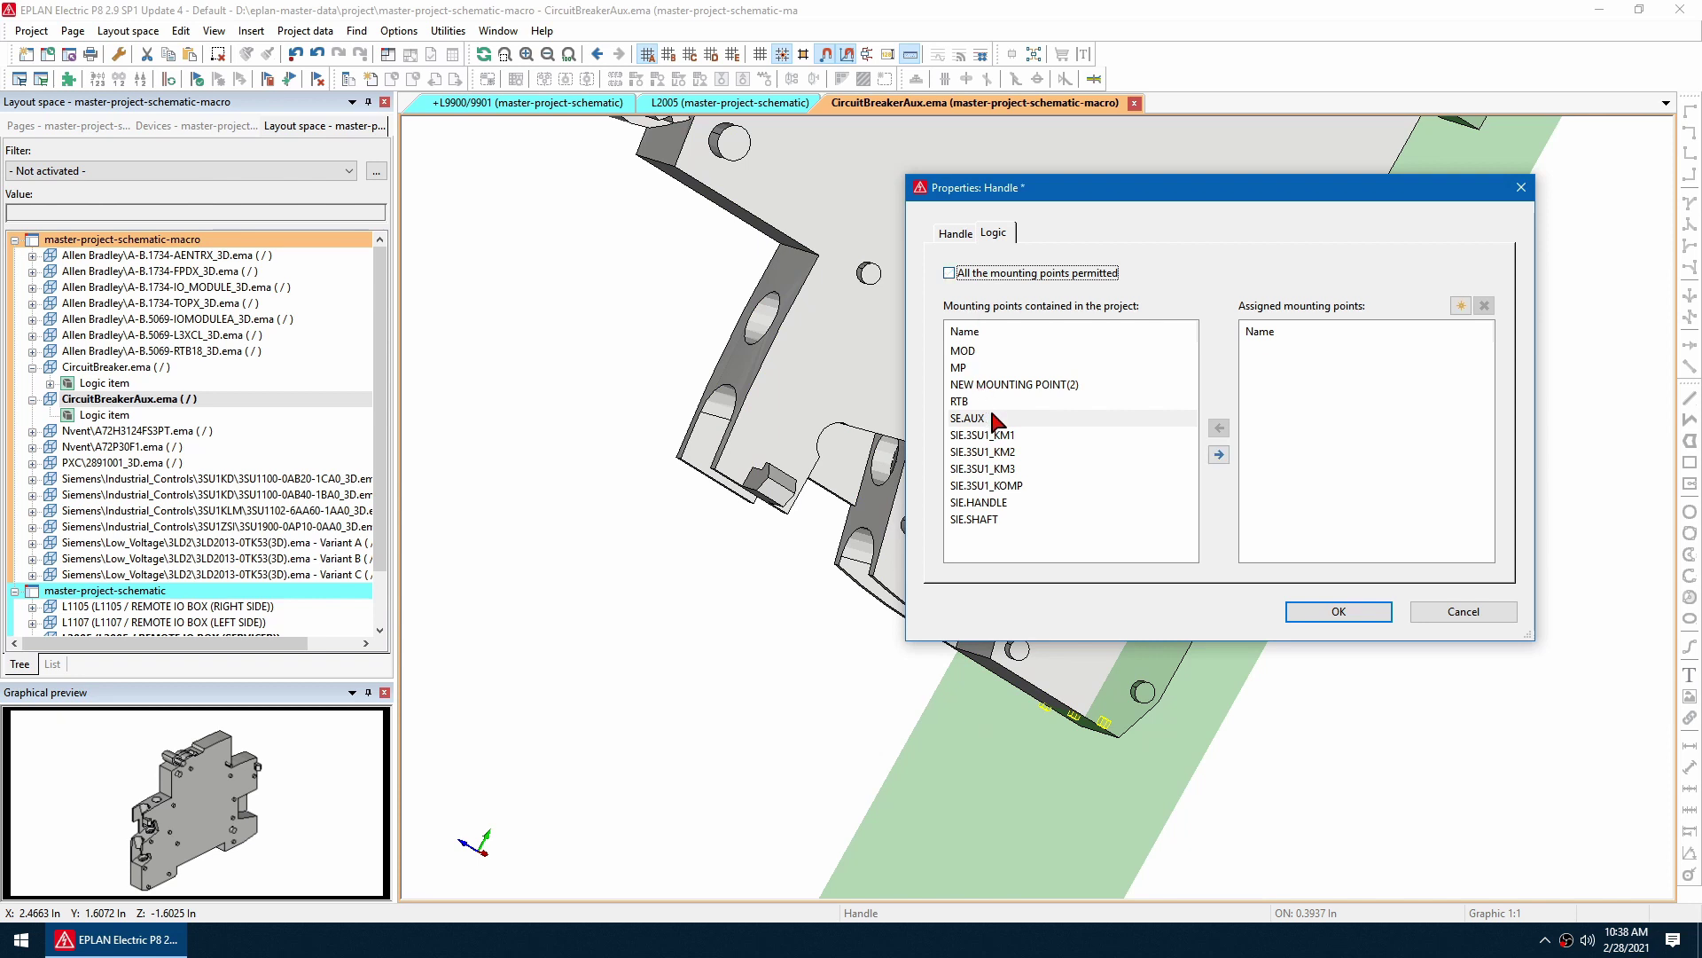
left_click(967, 418)
left_click(1219, 454)
left_click(1339, 612)
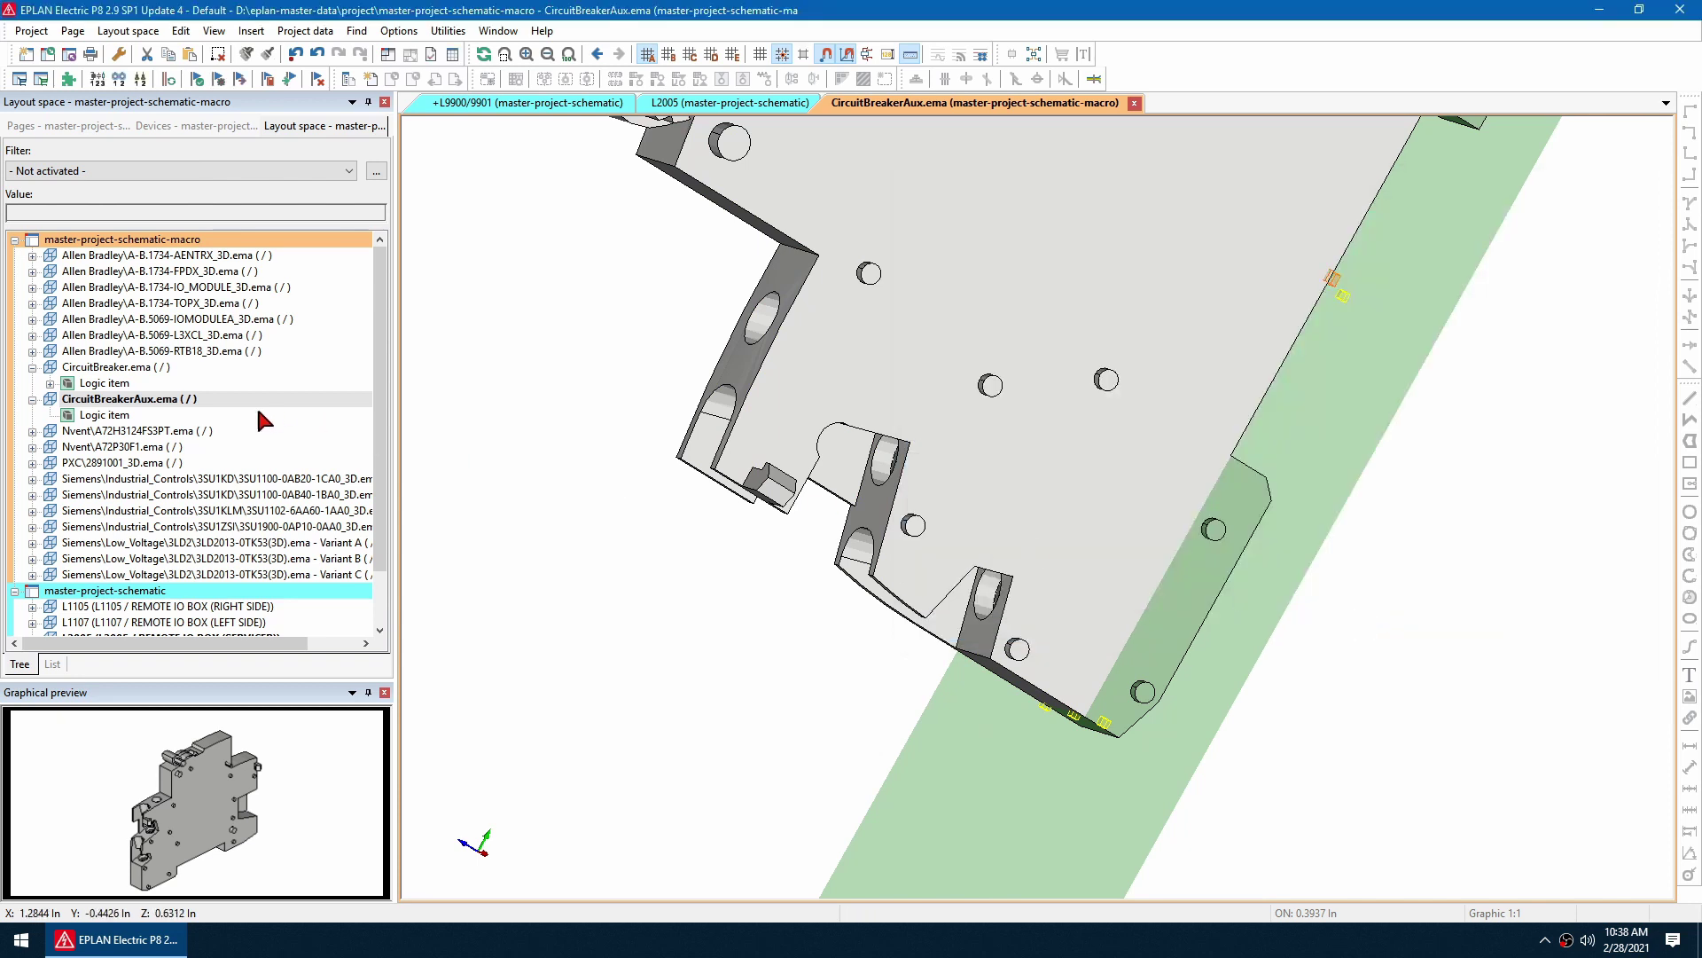
left_click(141, 368)
left_click(155, 401, "shift")
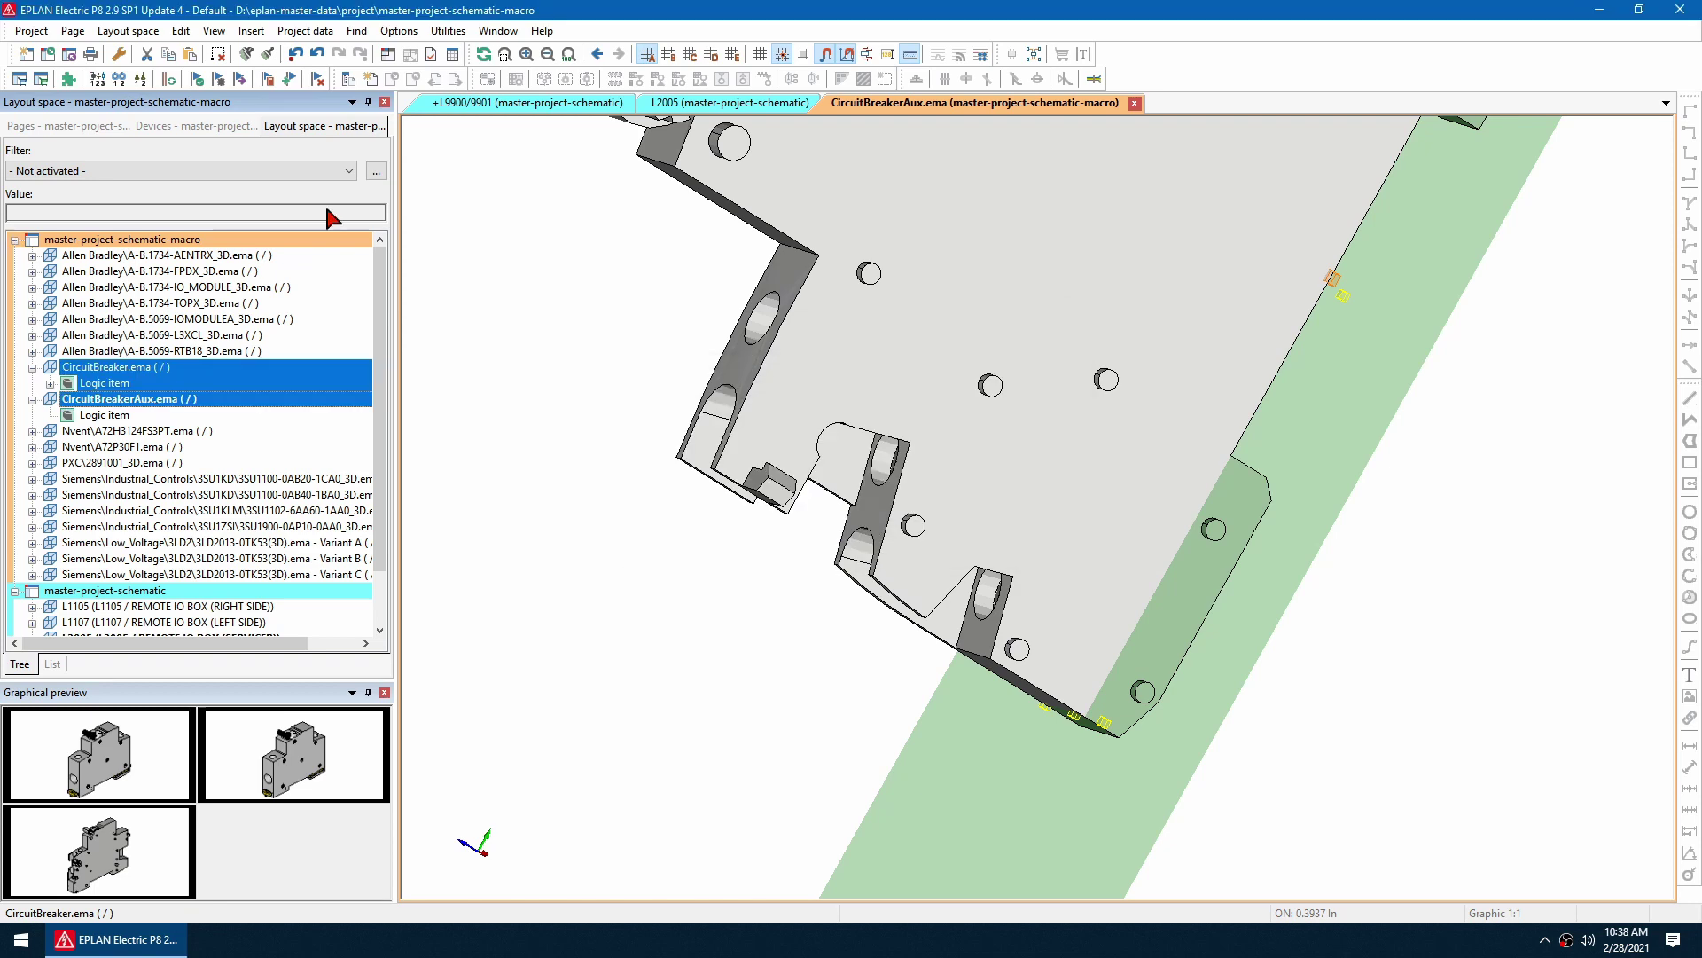
On page +L9900/9901, place NO contact 9901?K4 (13/14) as main function with part CircuitBreakerAux.
left_click(497, 103)
left_click(251, 31)
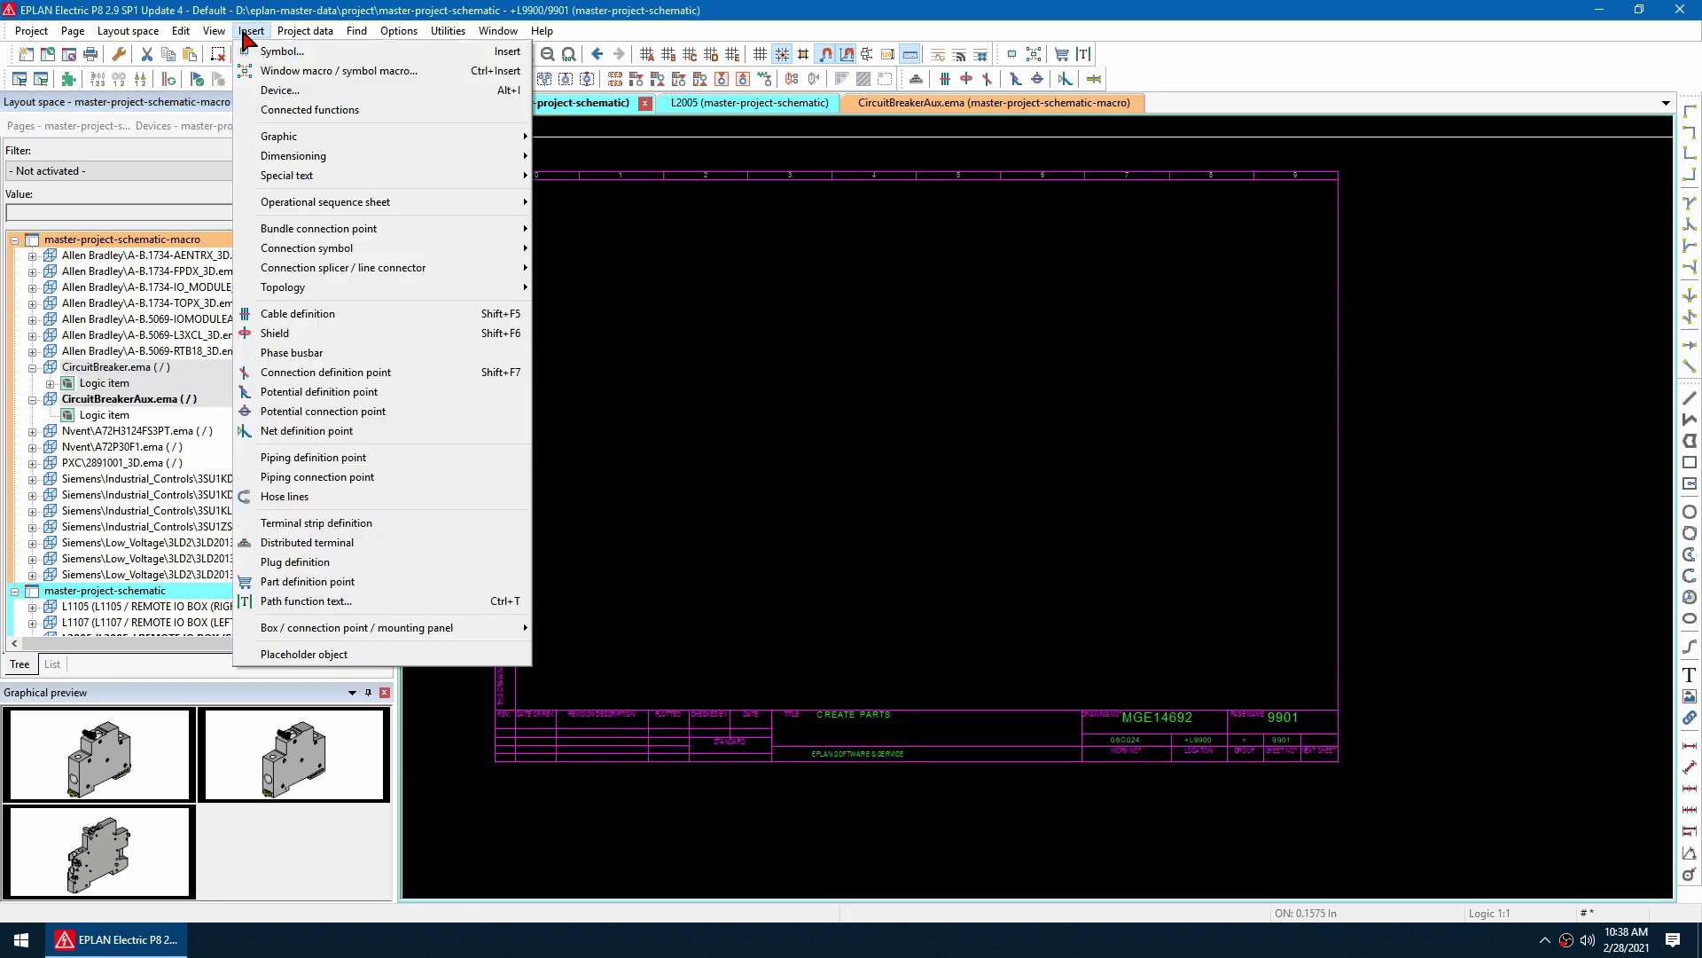
left_click(321, 59)
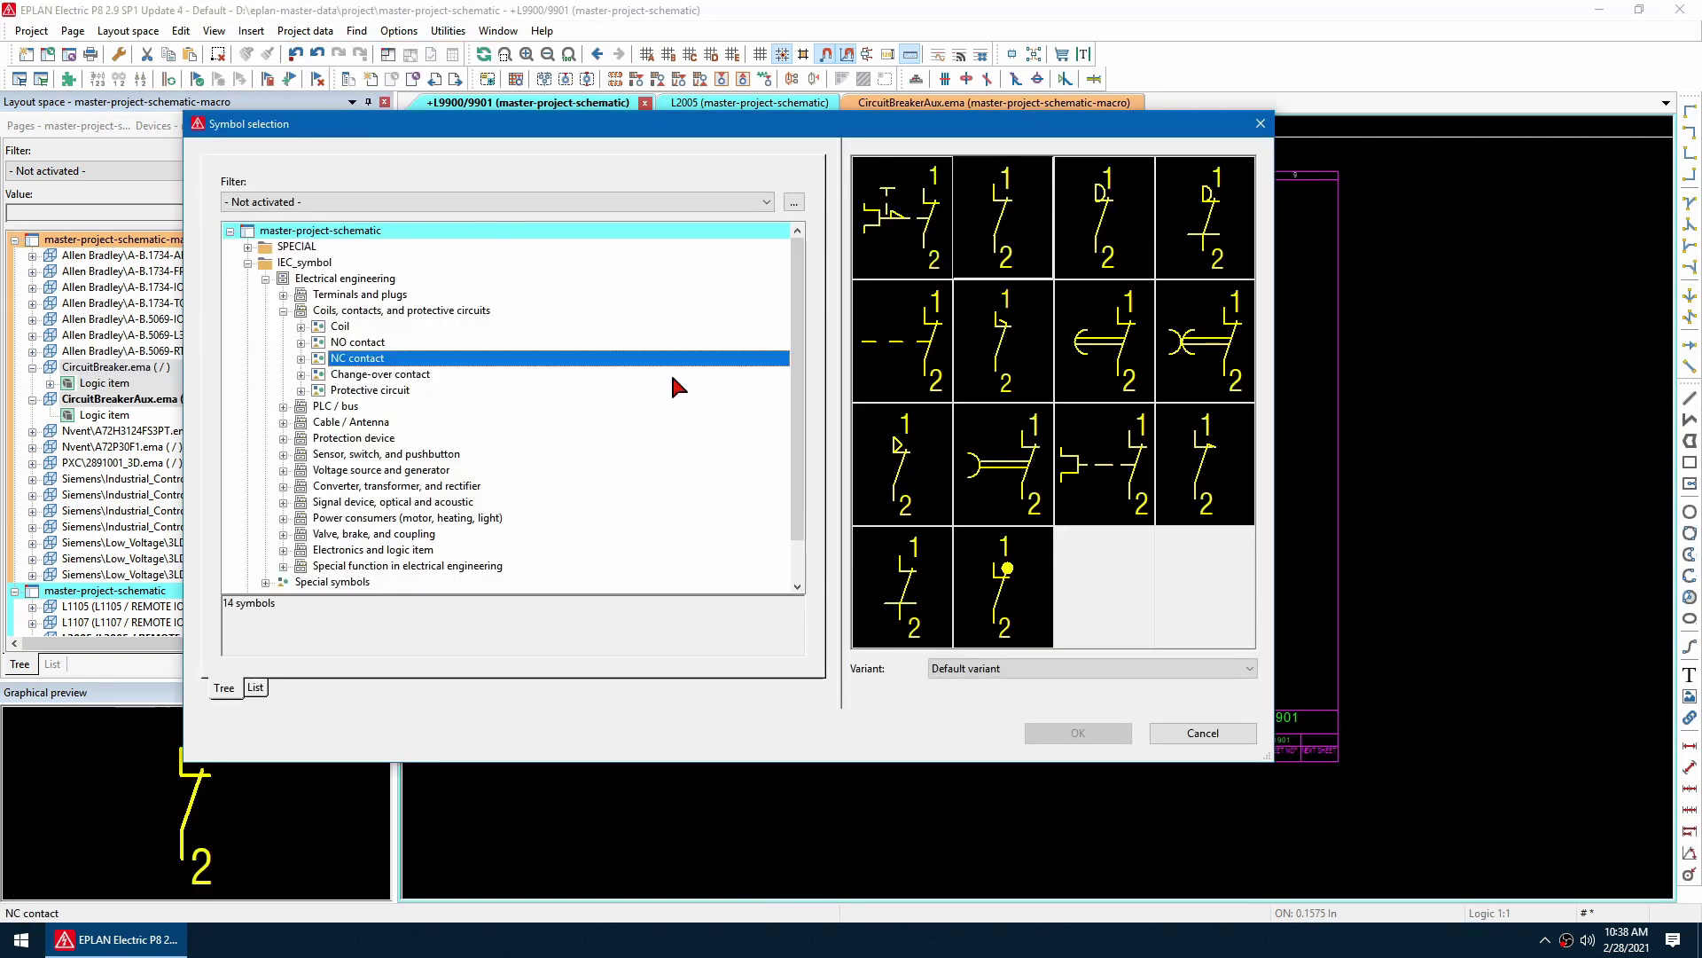
left_click(993, 243)
left_click(354, 341)
left_click(1015, 221)
left_click(1078, 732)
left_click(857, 391)
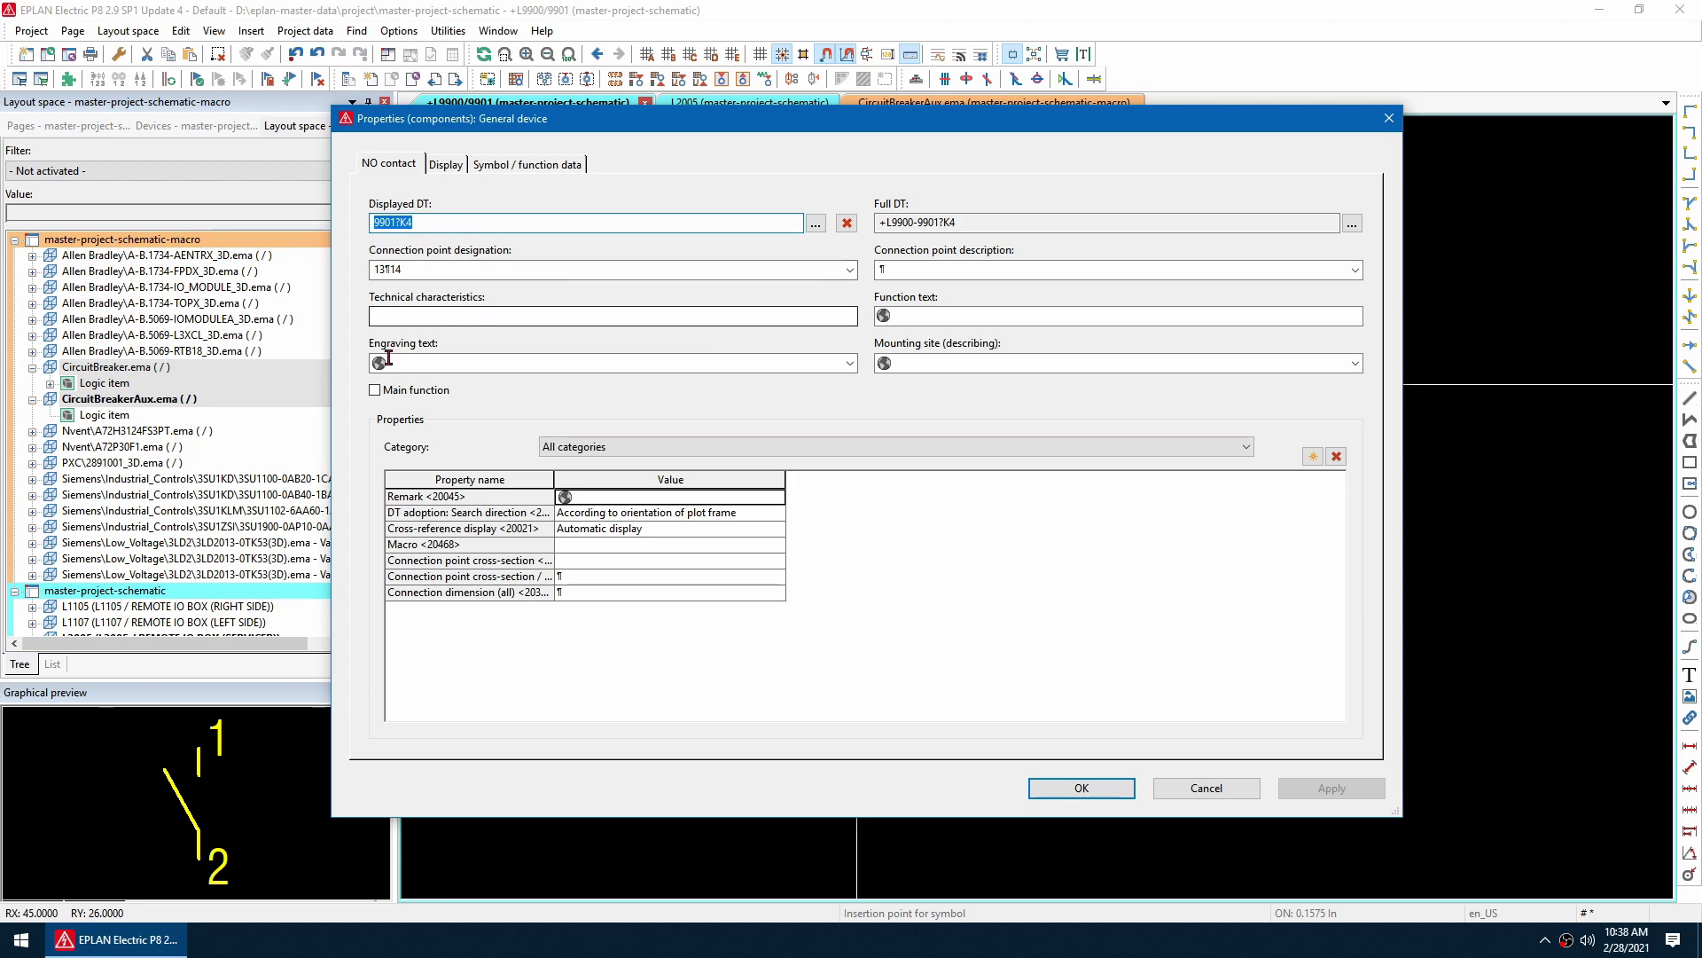
left_click(375, 390)
left_click(601, 163)
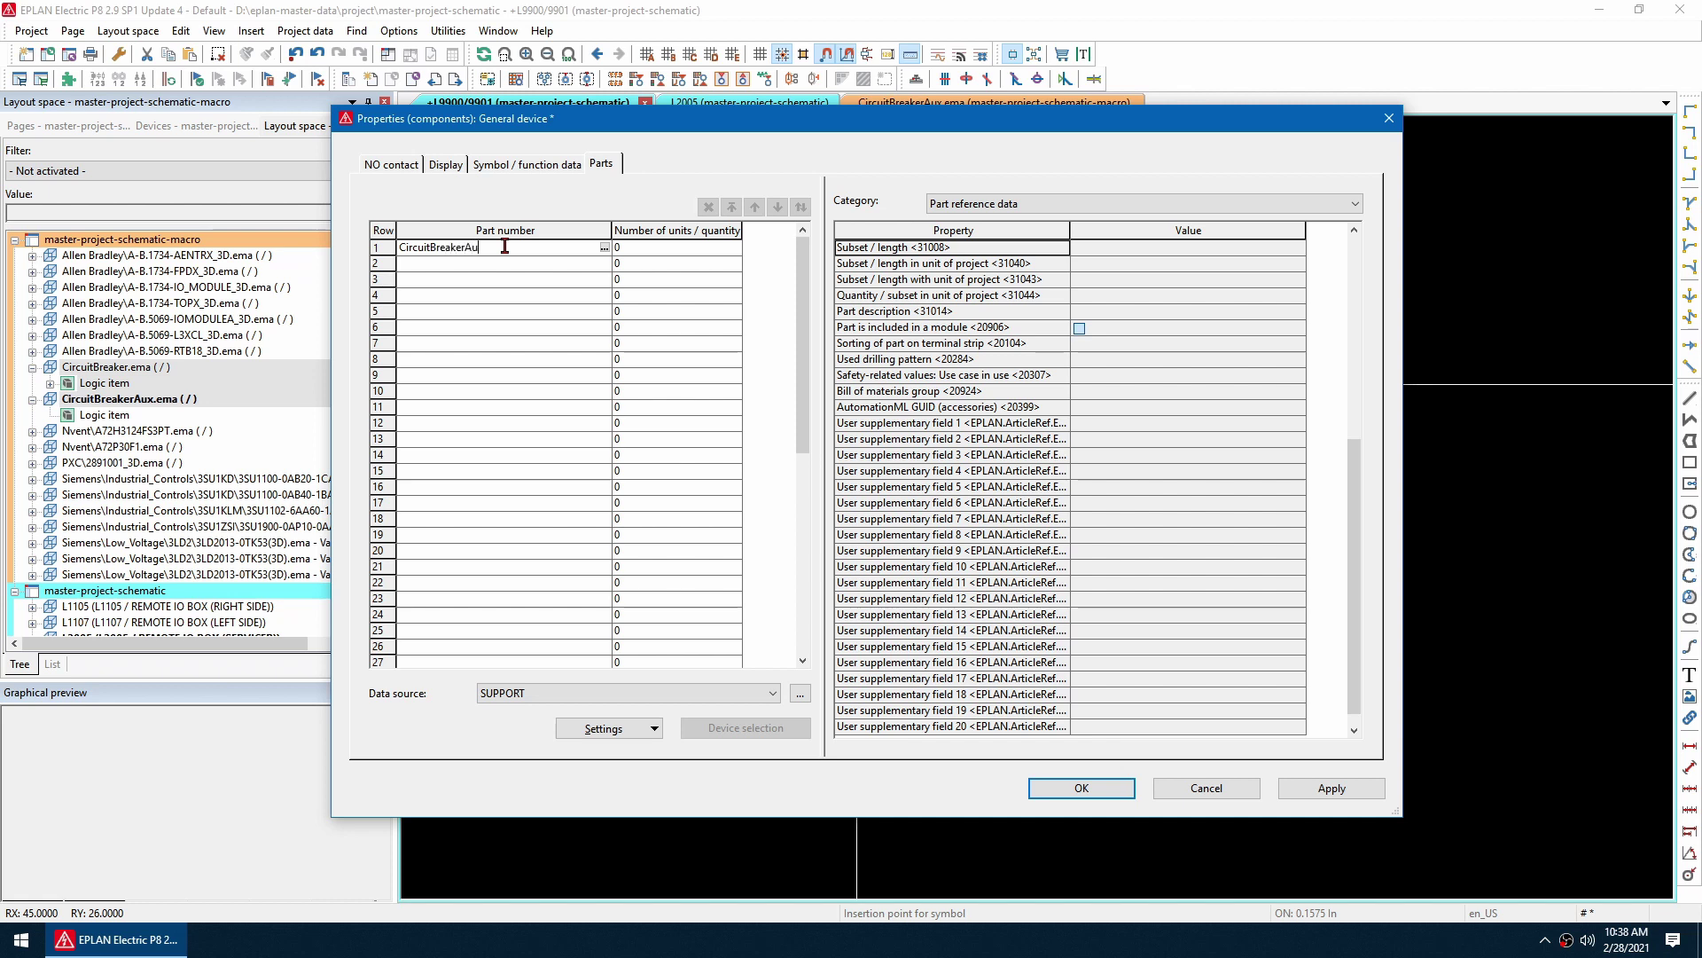
key("Tab")
left_click(1082, 788)
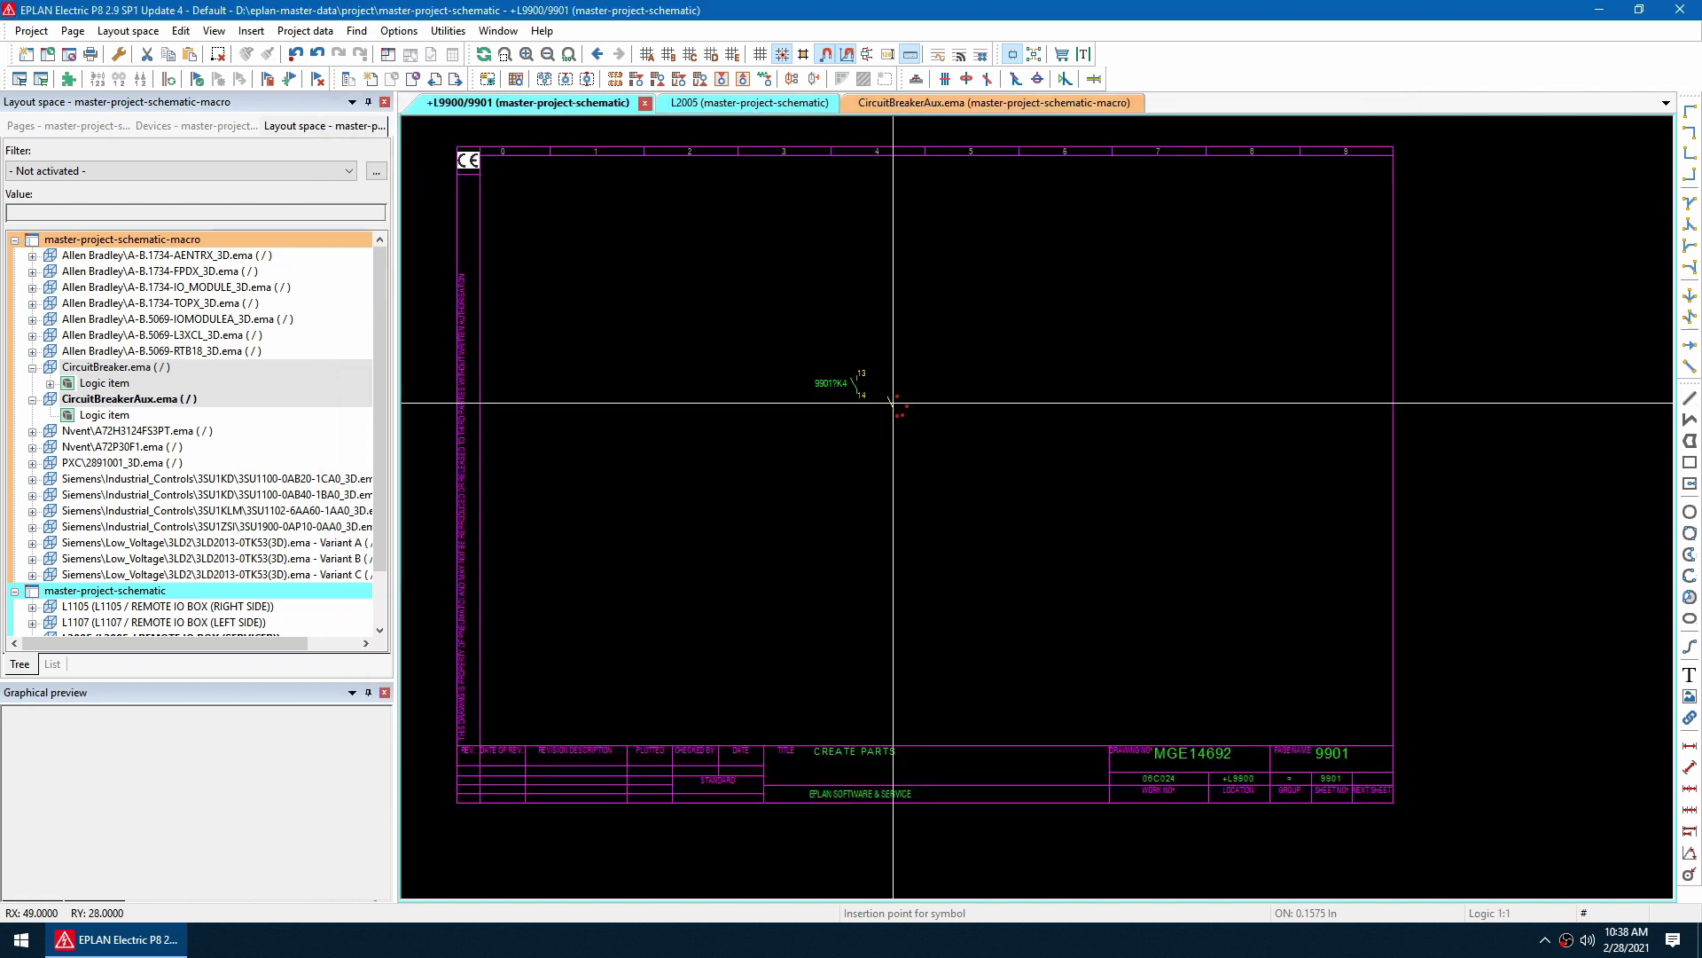
Place an NC contact 11/12 beside 9901?K4 with default properties.
left_click(250, 30)
left_click(284, 71)
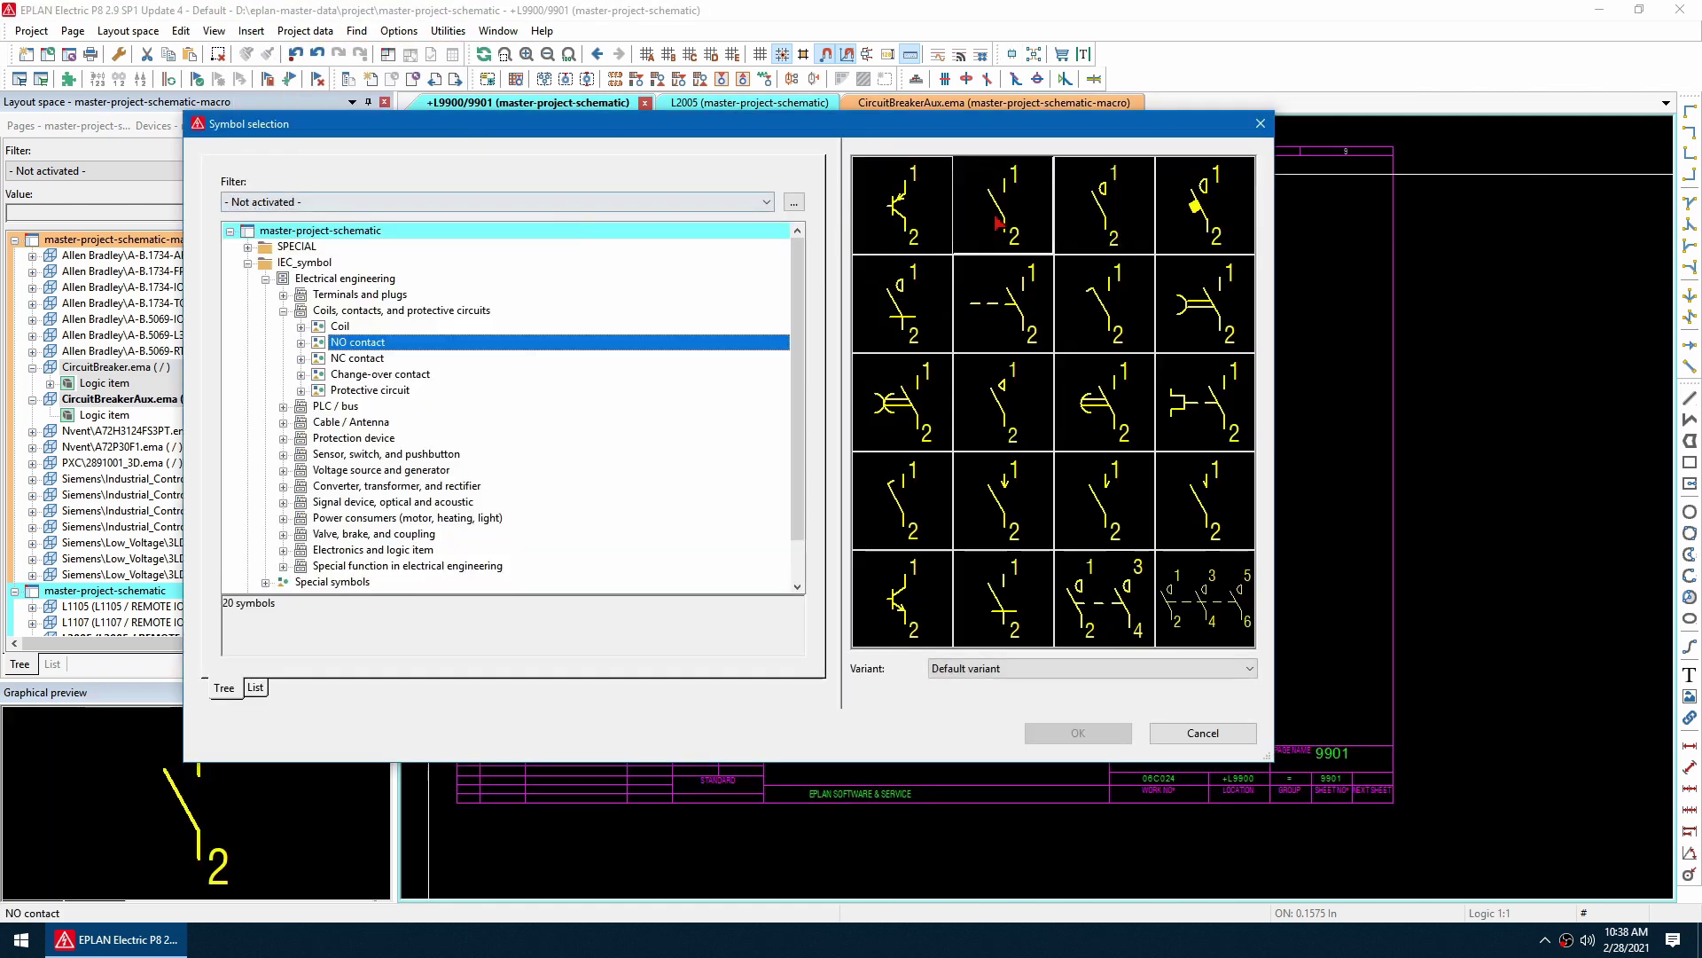
left_click(1002, 204)
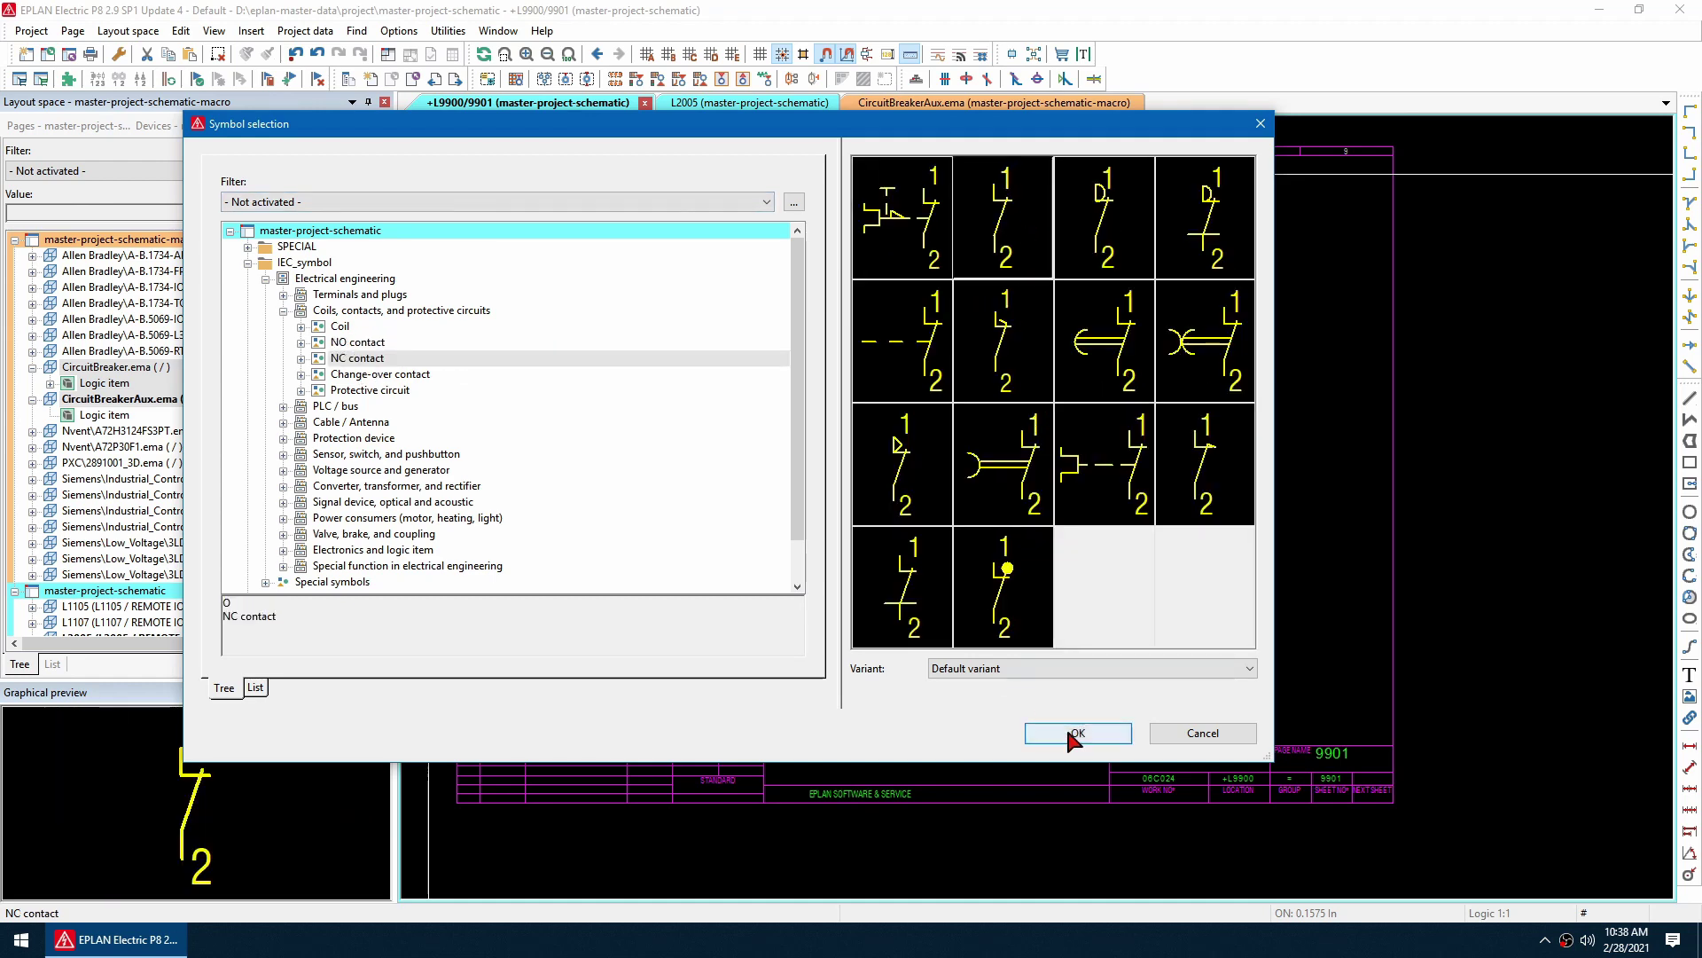
left_click(1078, 732)
scroll(739, 337, "up", 3)
left_click(1032, 422)
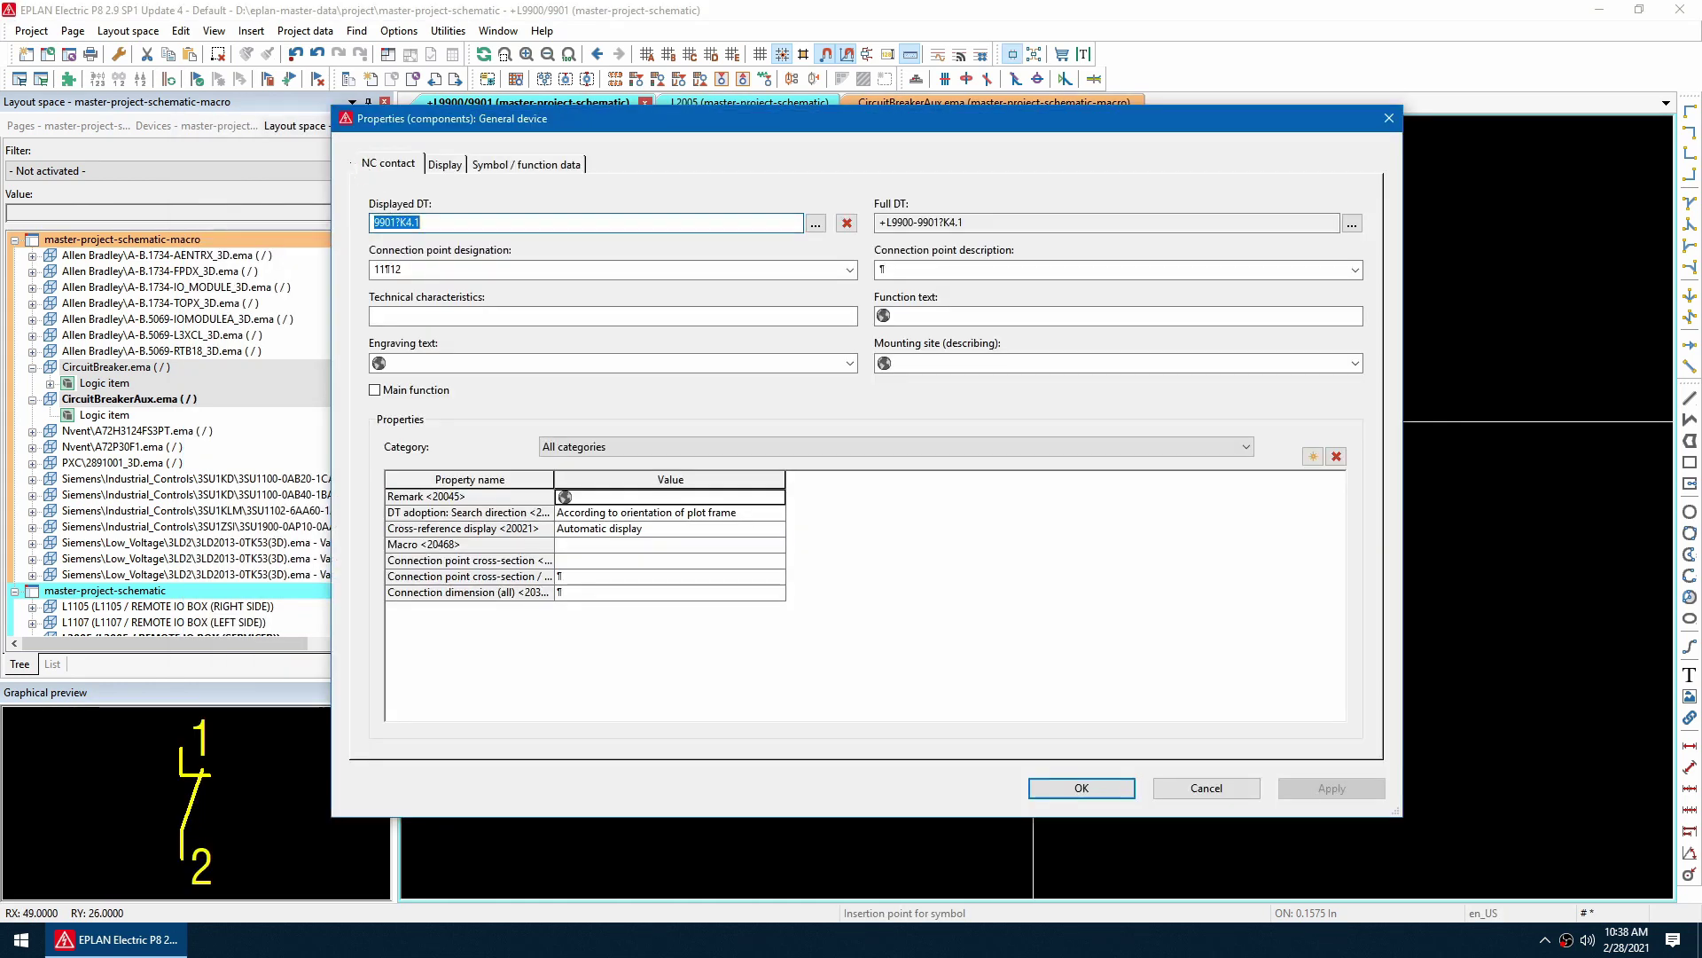
key("Return")
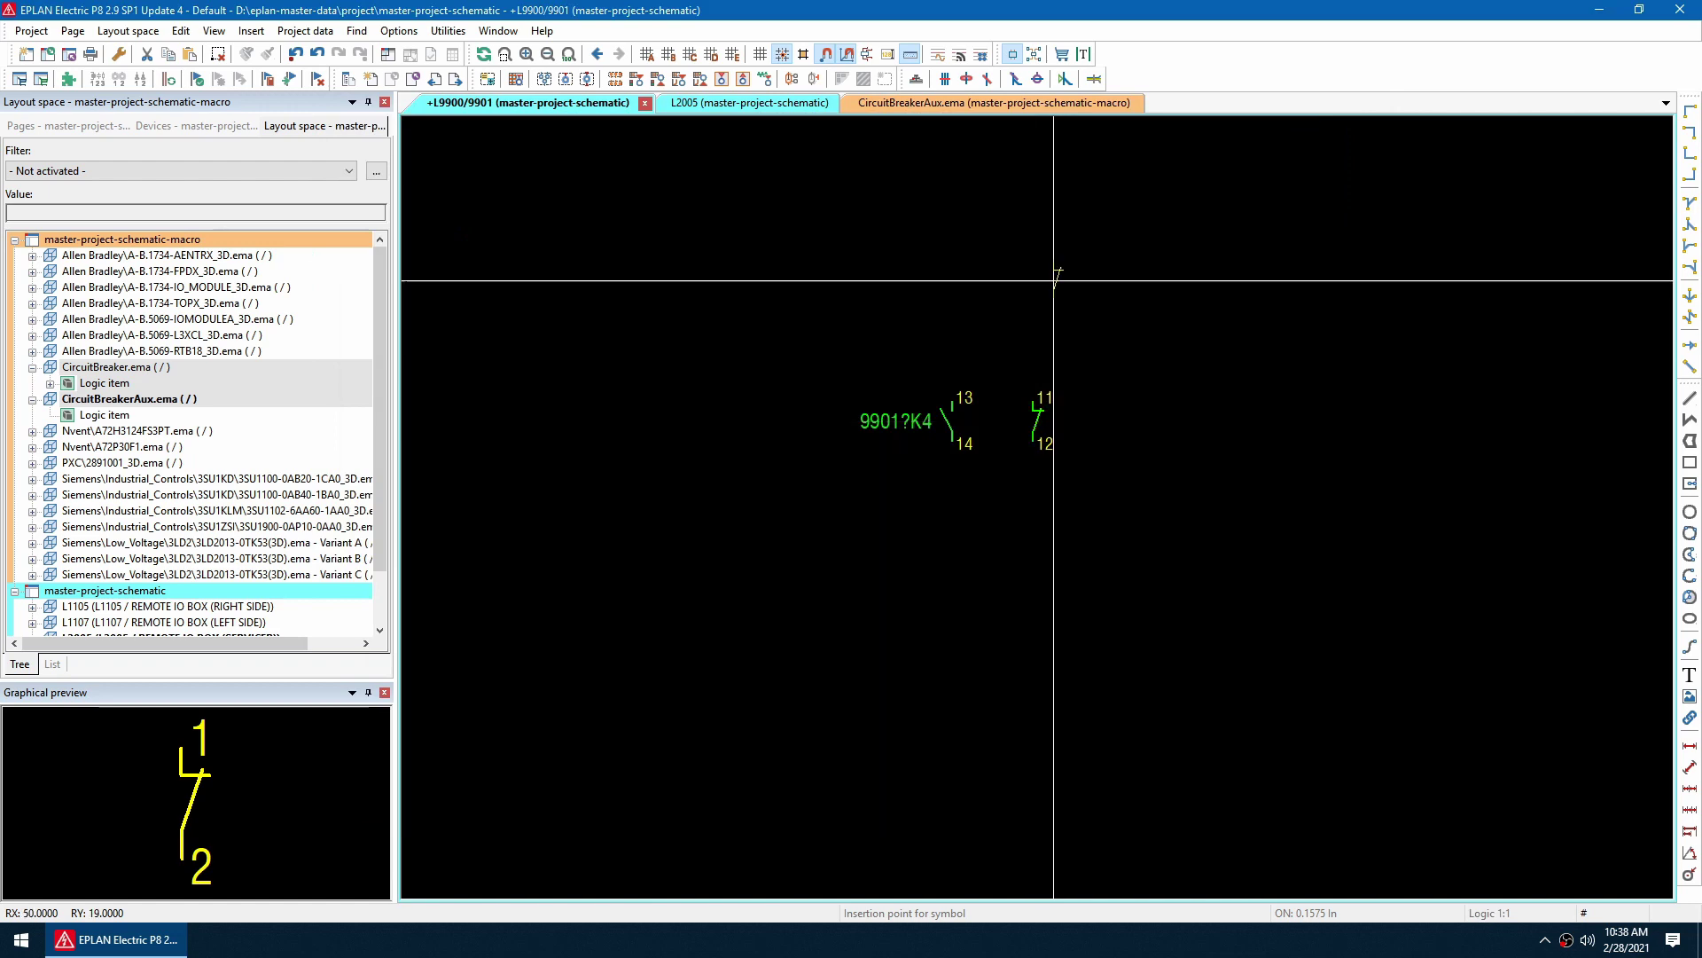
scroll(1034, 213, "down", 3)
Place safety switch 9901F2 (1/2) from Protection device symbols with part number CircuitBreaker.
left_click(251, 32)
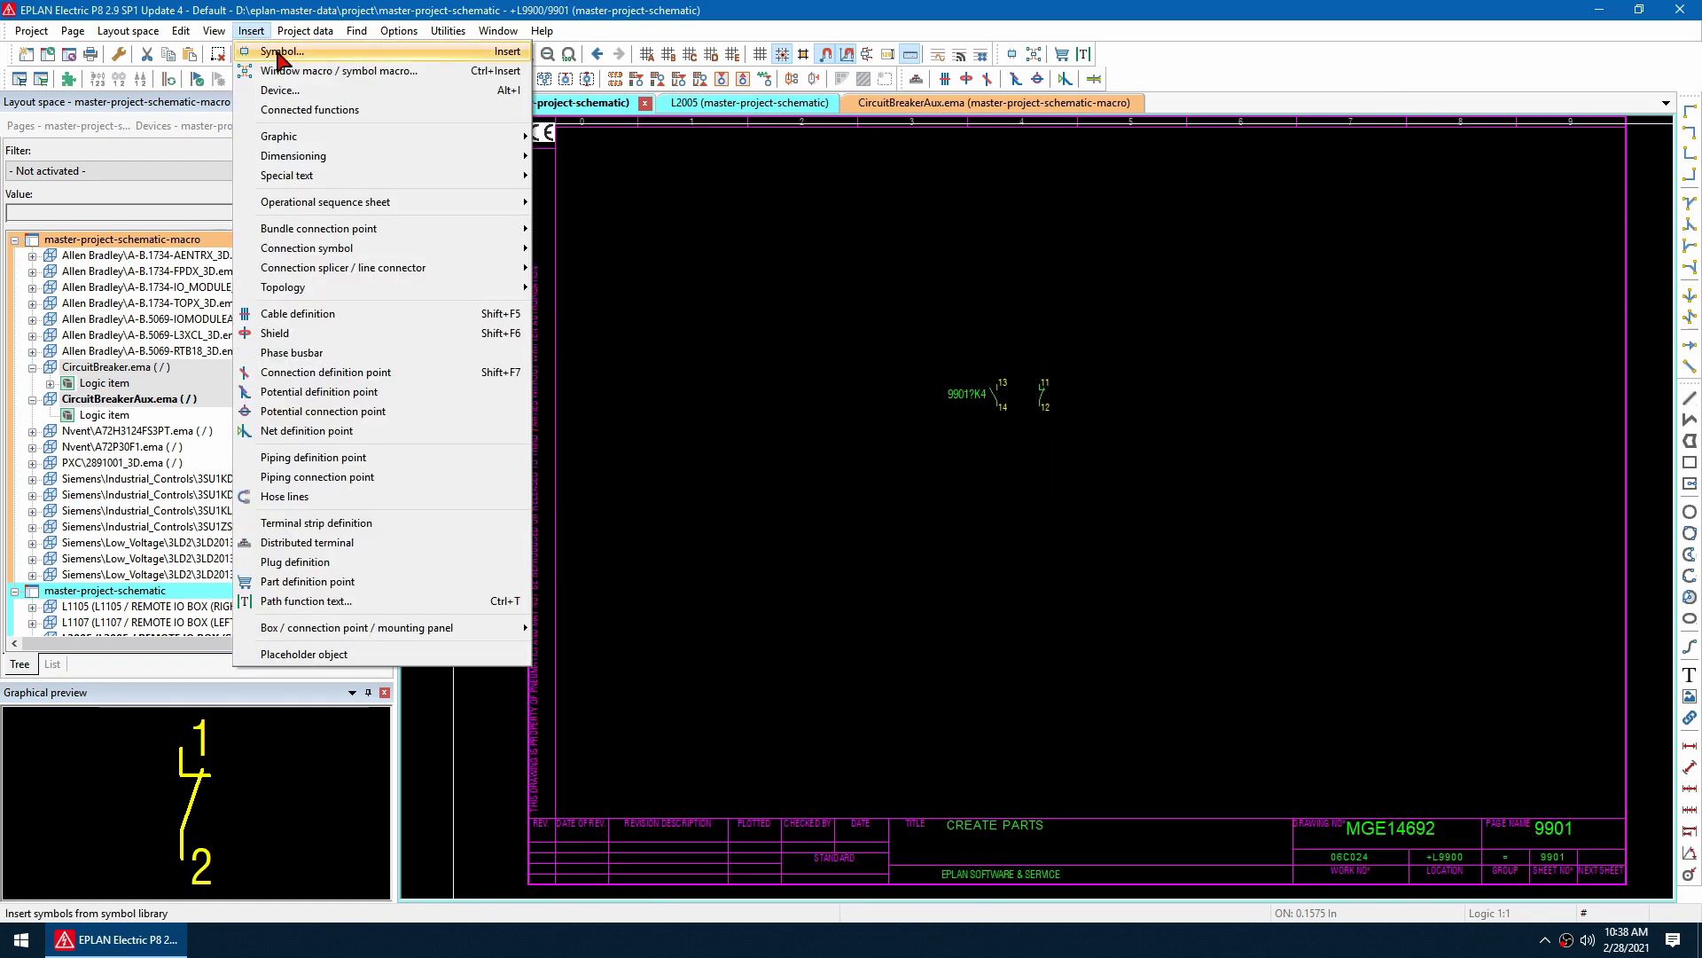
left_click(284, 52)
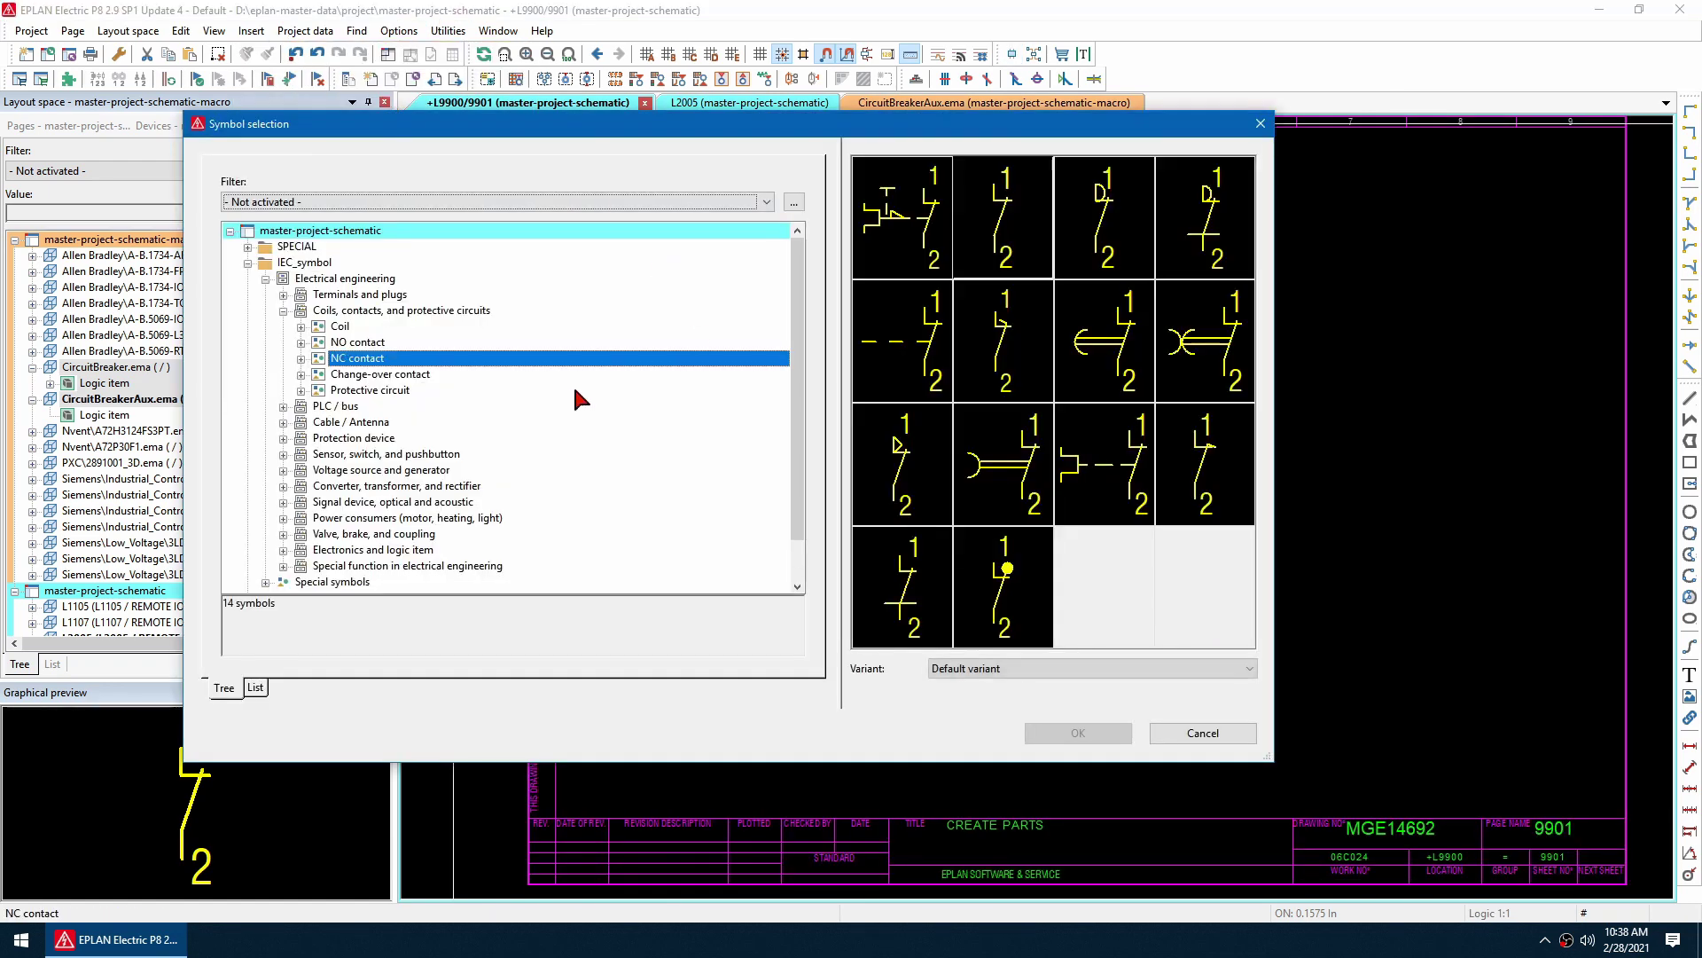
left_click(284, 438)
left_click(387, 550)
left_click(901, 212)
left_click(1100, 736)
left_click(815, 287)
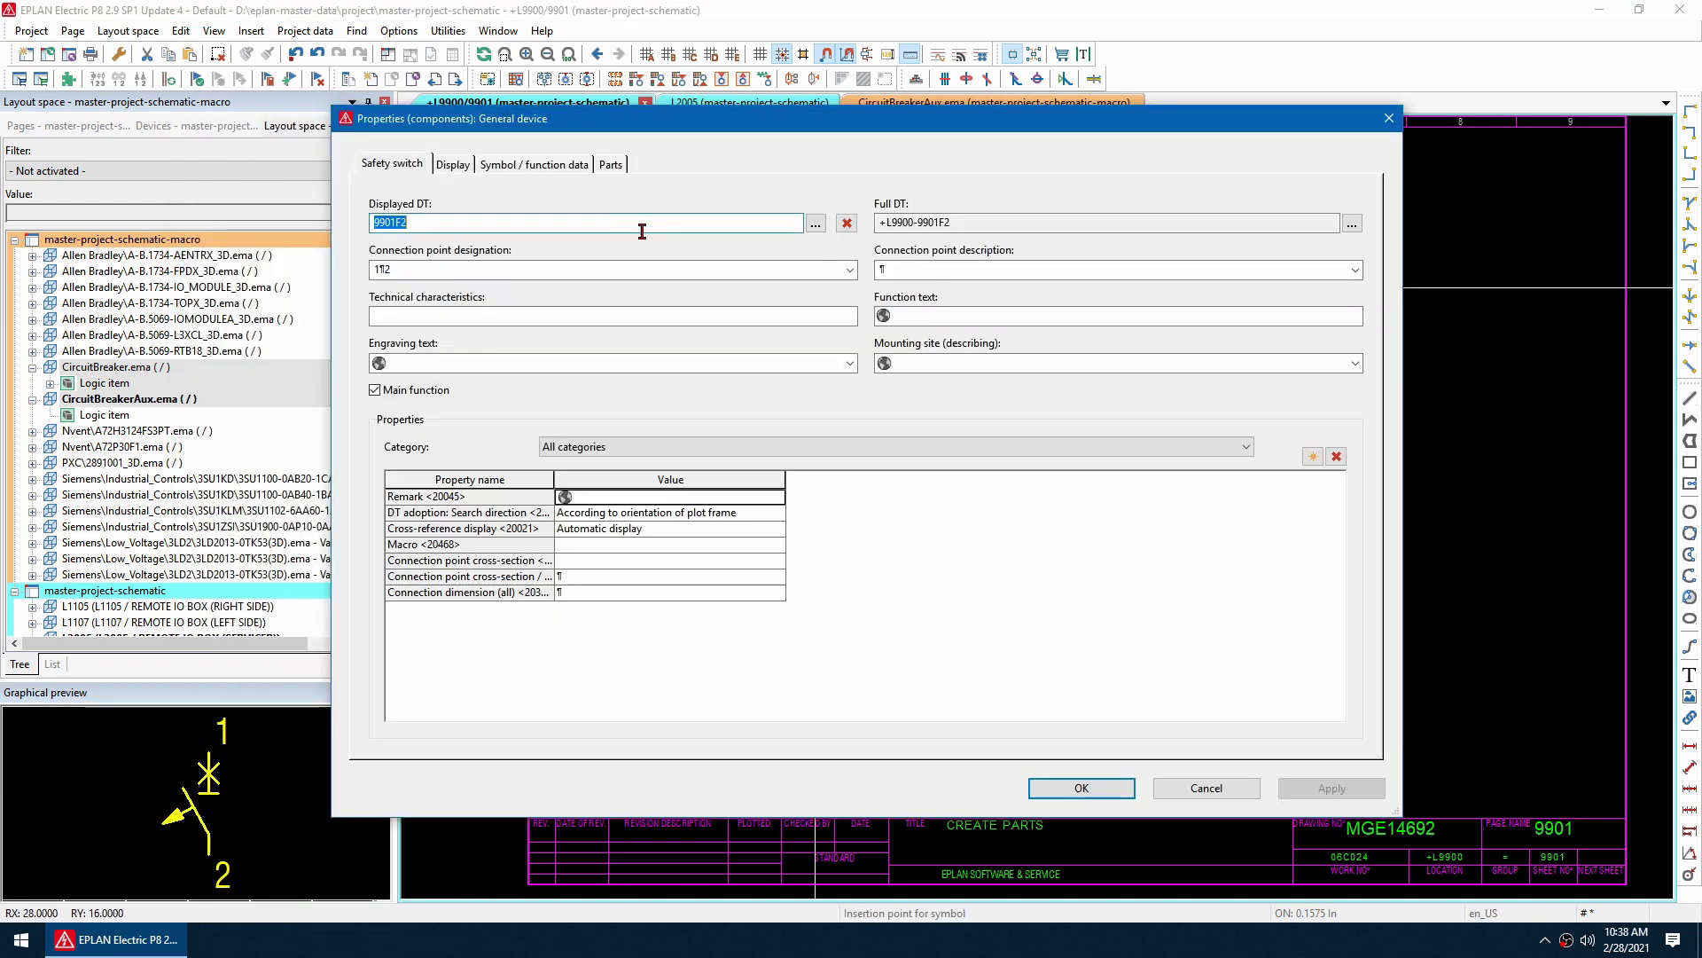
left_click(611, 165)
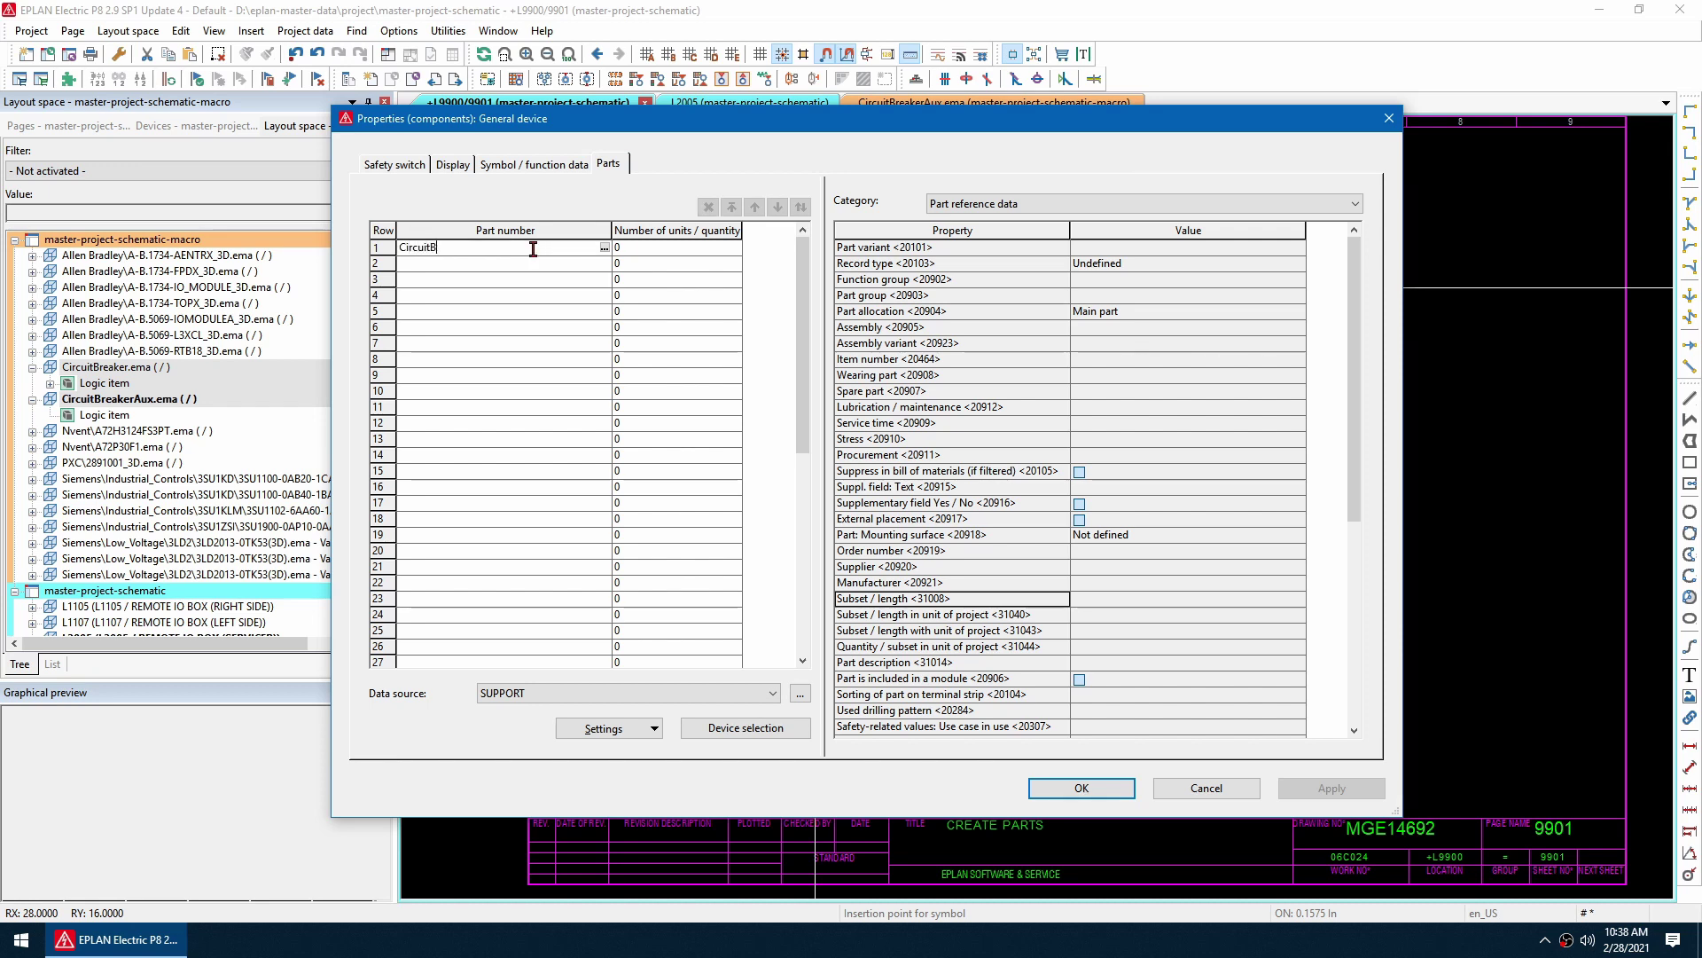
left_click(1062, 791)
Generate the CircuitBreaker part from 9901F2 with graphical macro CircuitBreaker.ema, then close parts management.
right_click(805, 290)
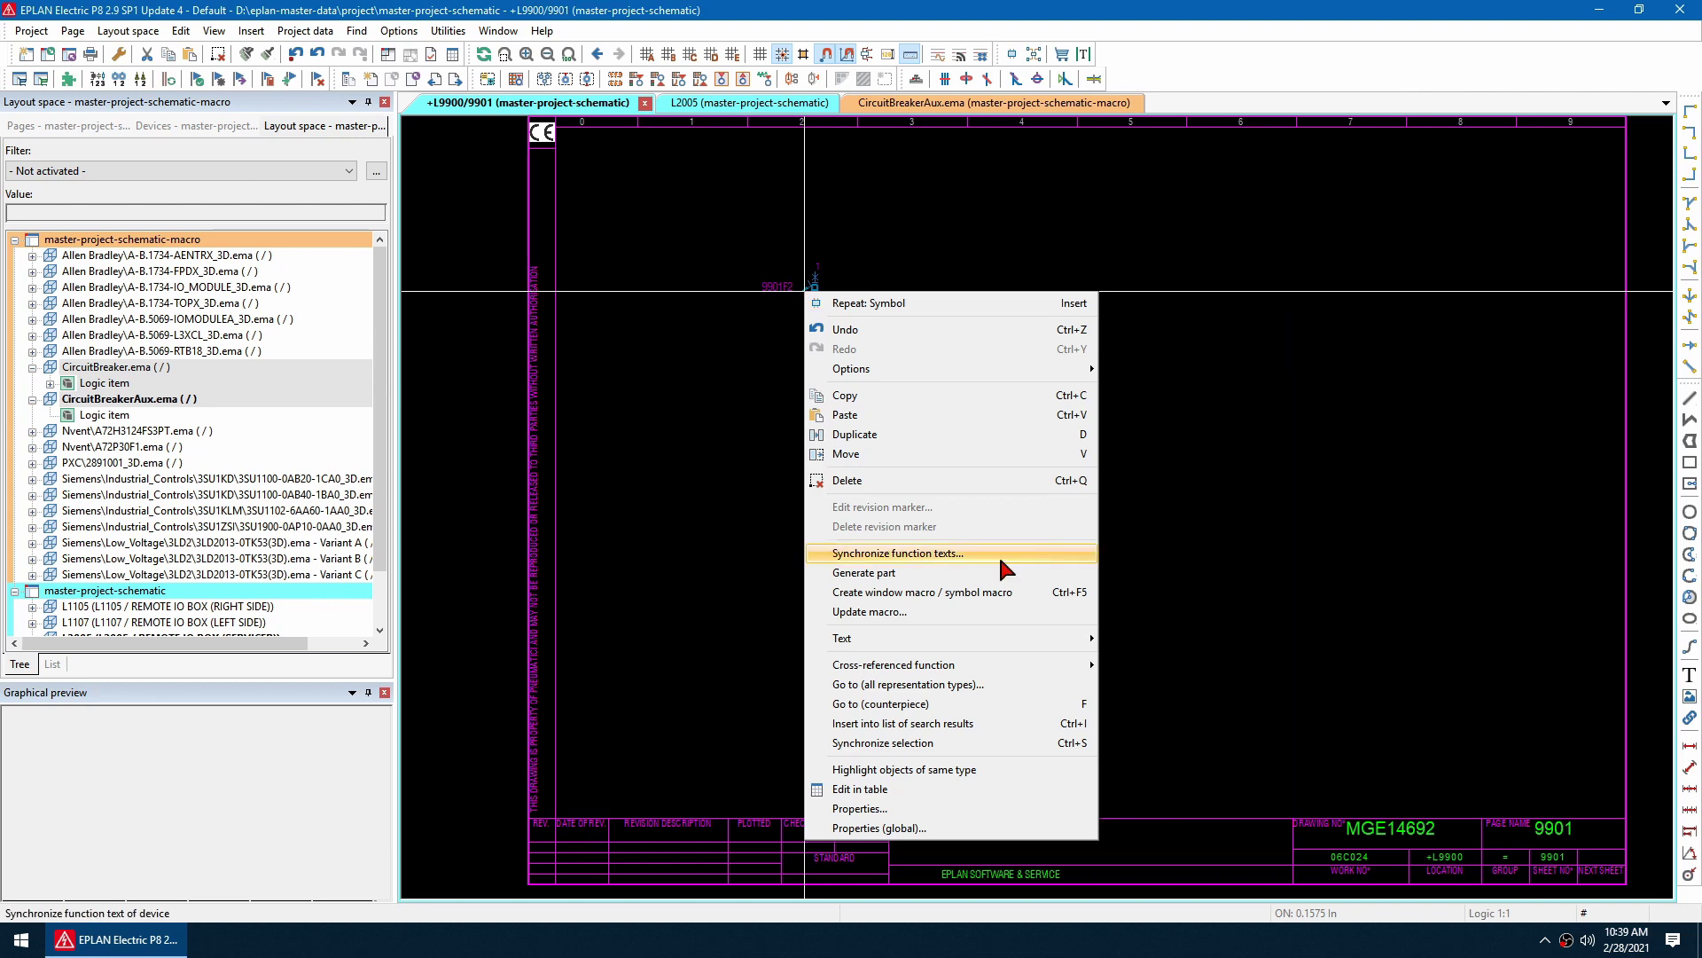
left_click(936, 578)
left_click(789, 488)
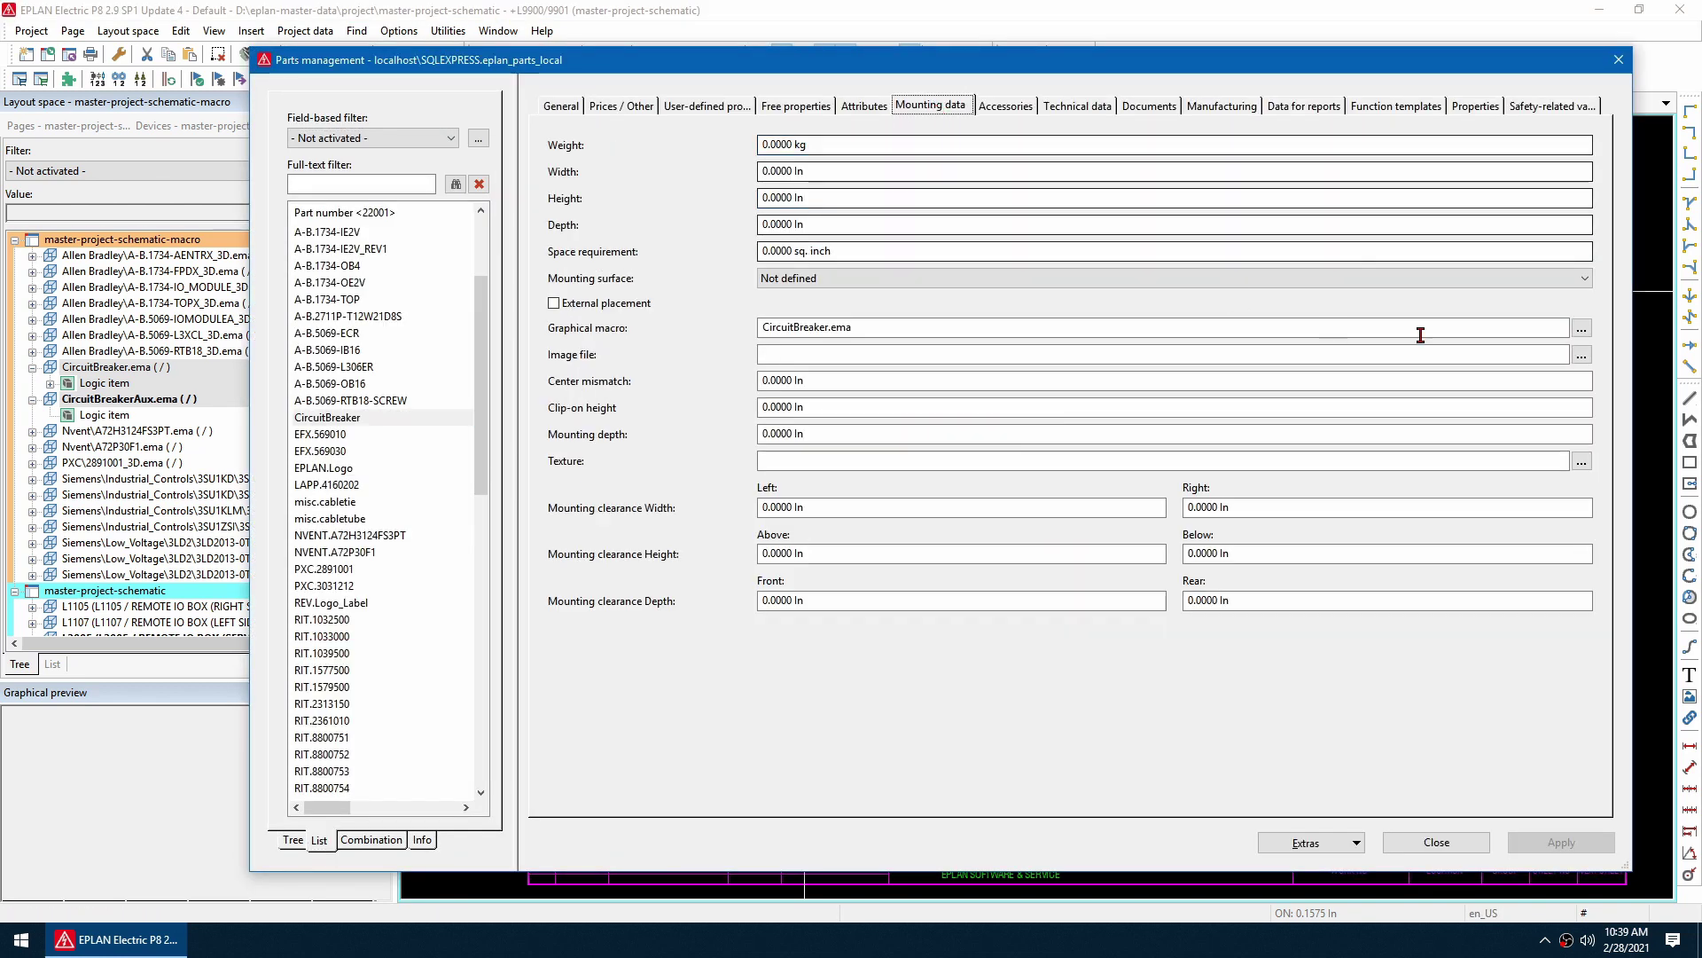
left_click(1582, 328)
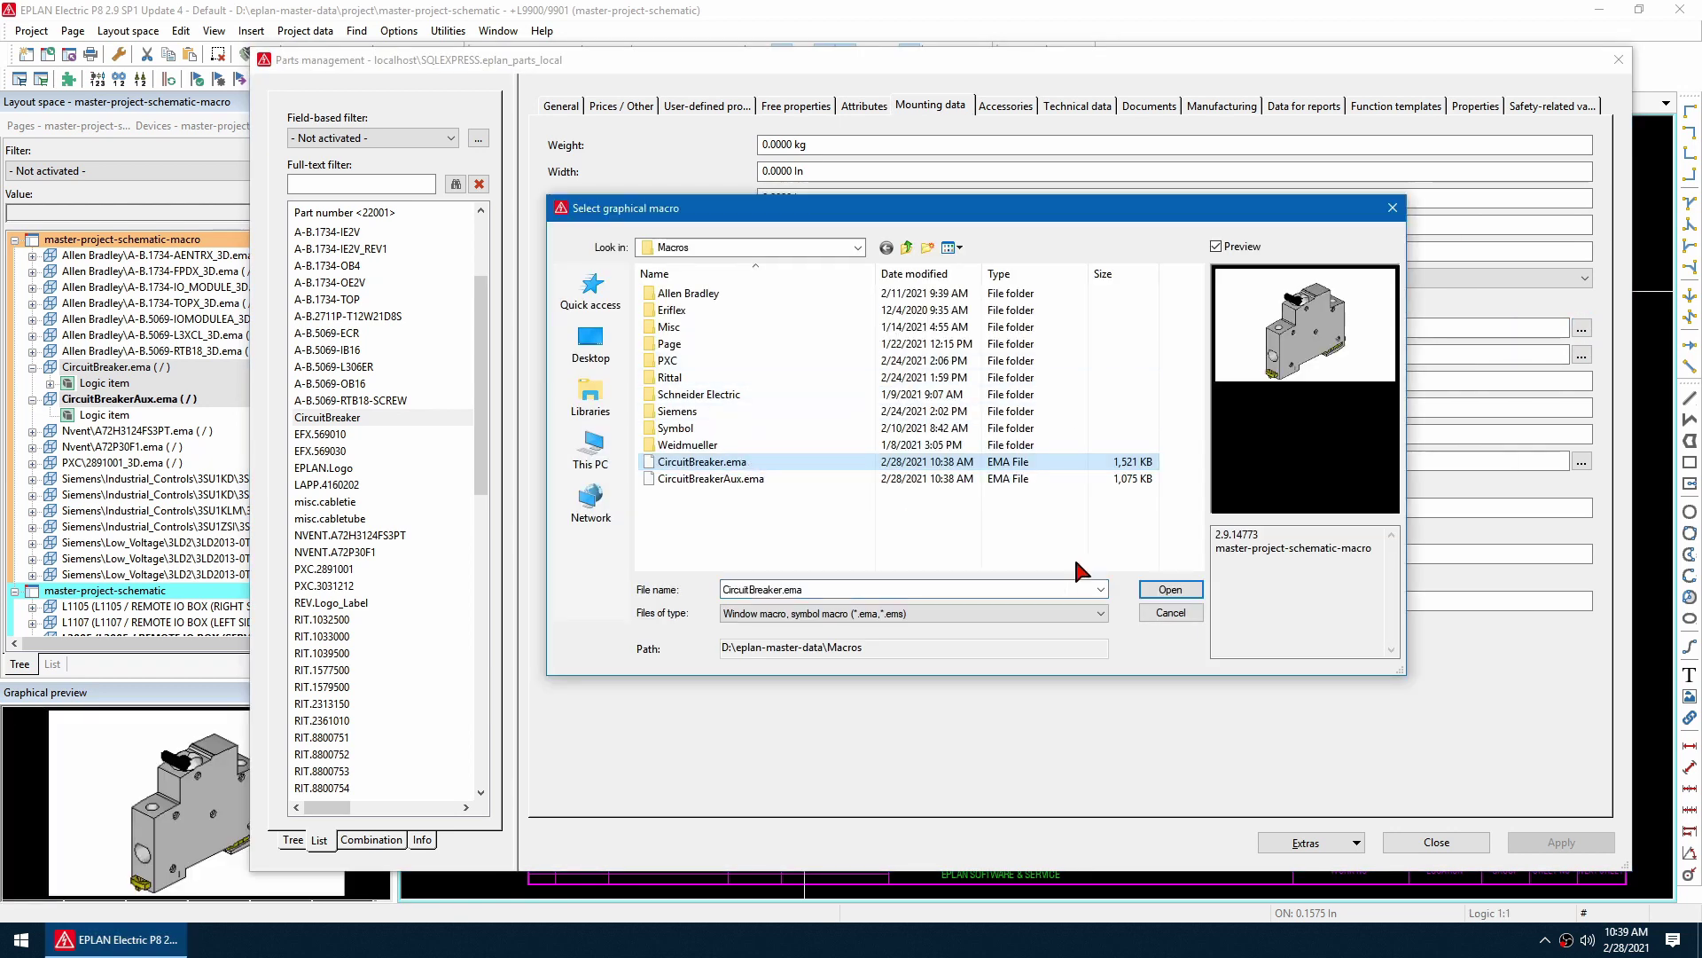
left_click(1164, 594)
left_click(1014, 107)
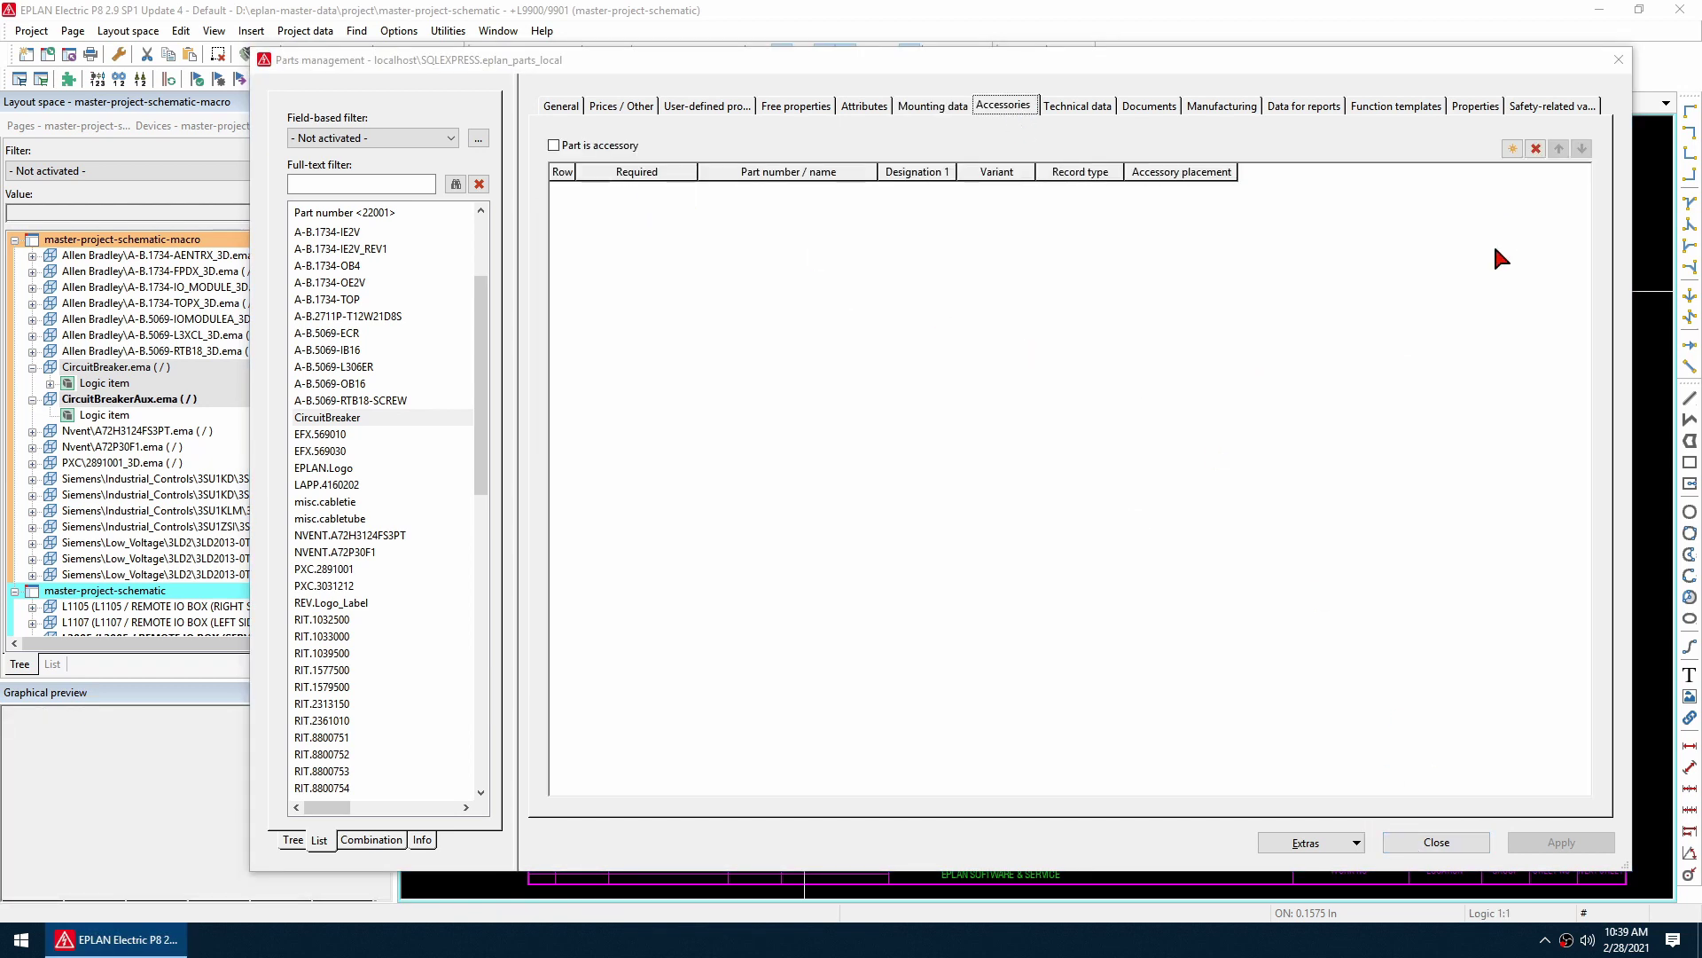
left_click(1436, 842)
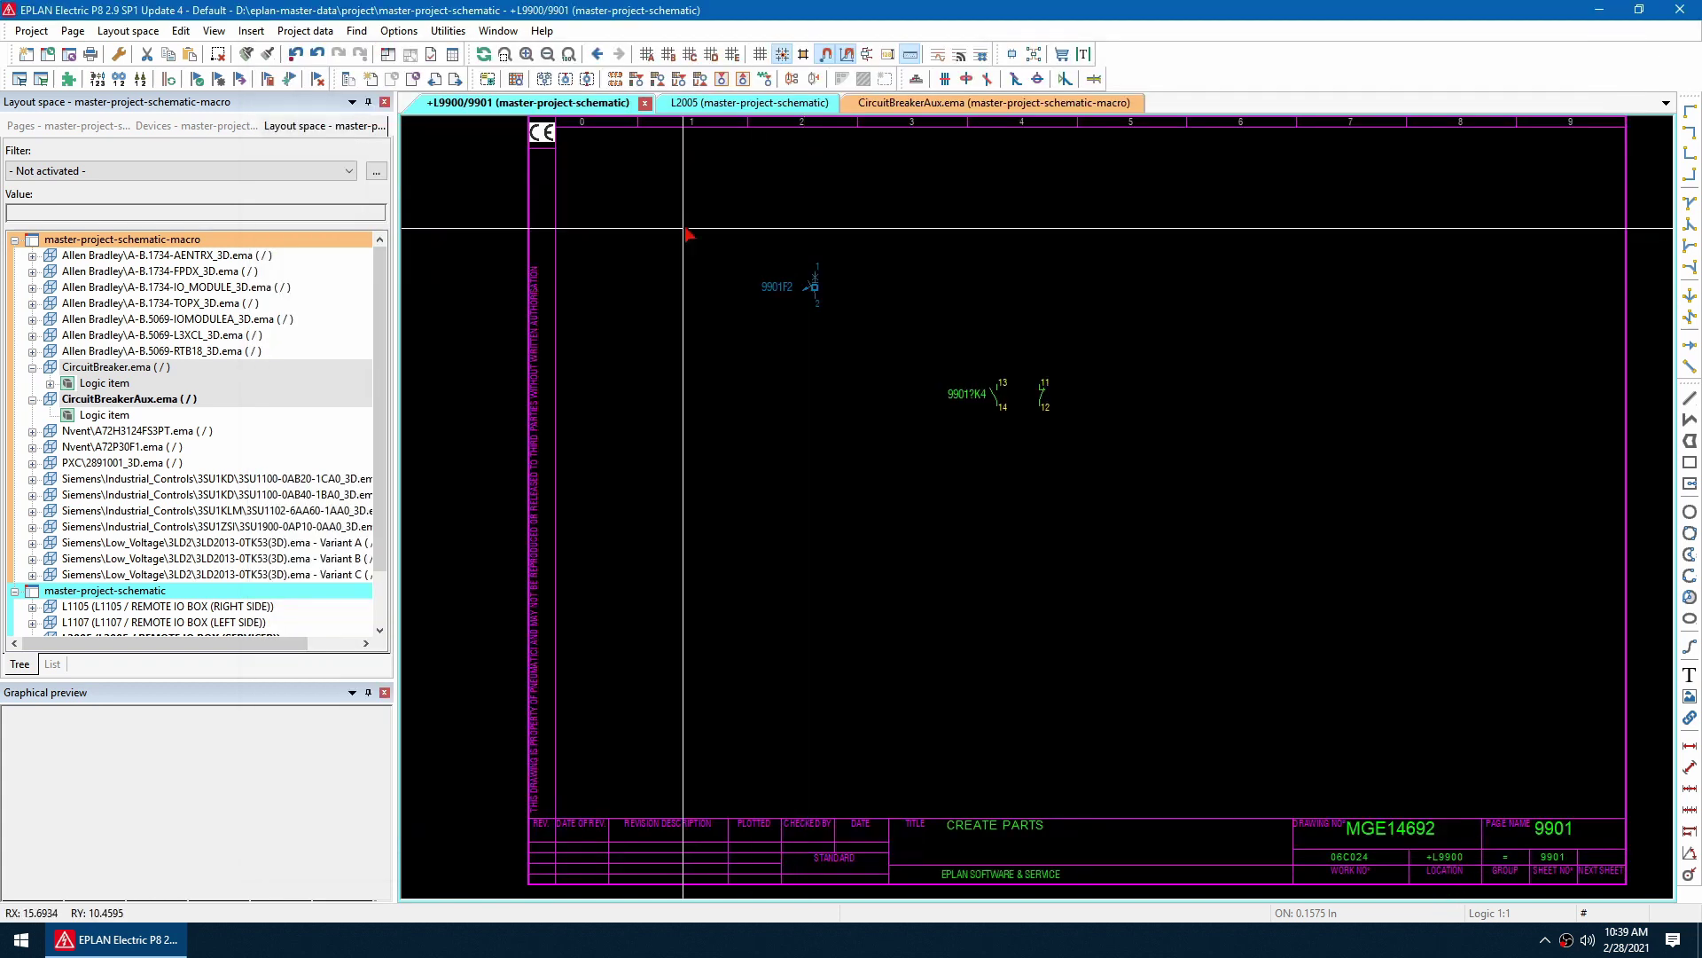
Generate the CircuitBreakerAux part from the auxiliary contact with graphical macro CircuitBreakerAux.ema.
right_click(967, 401)
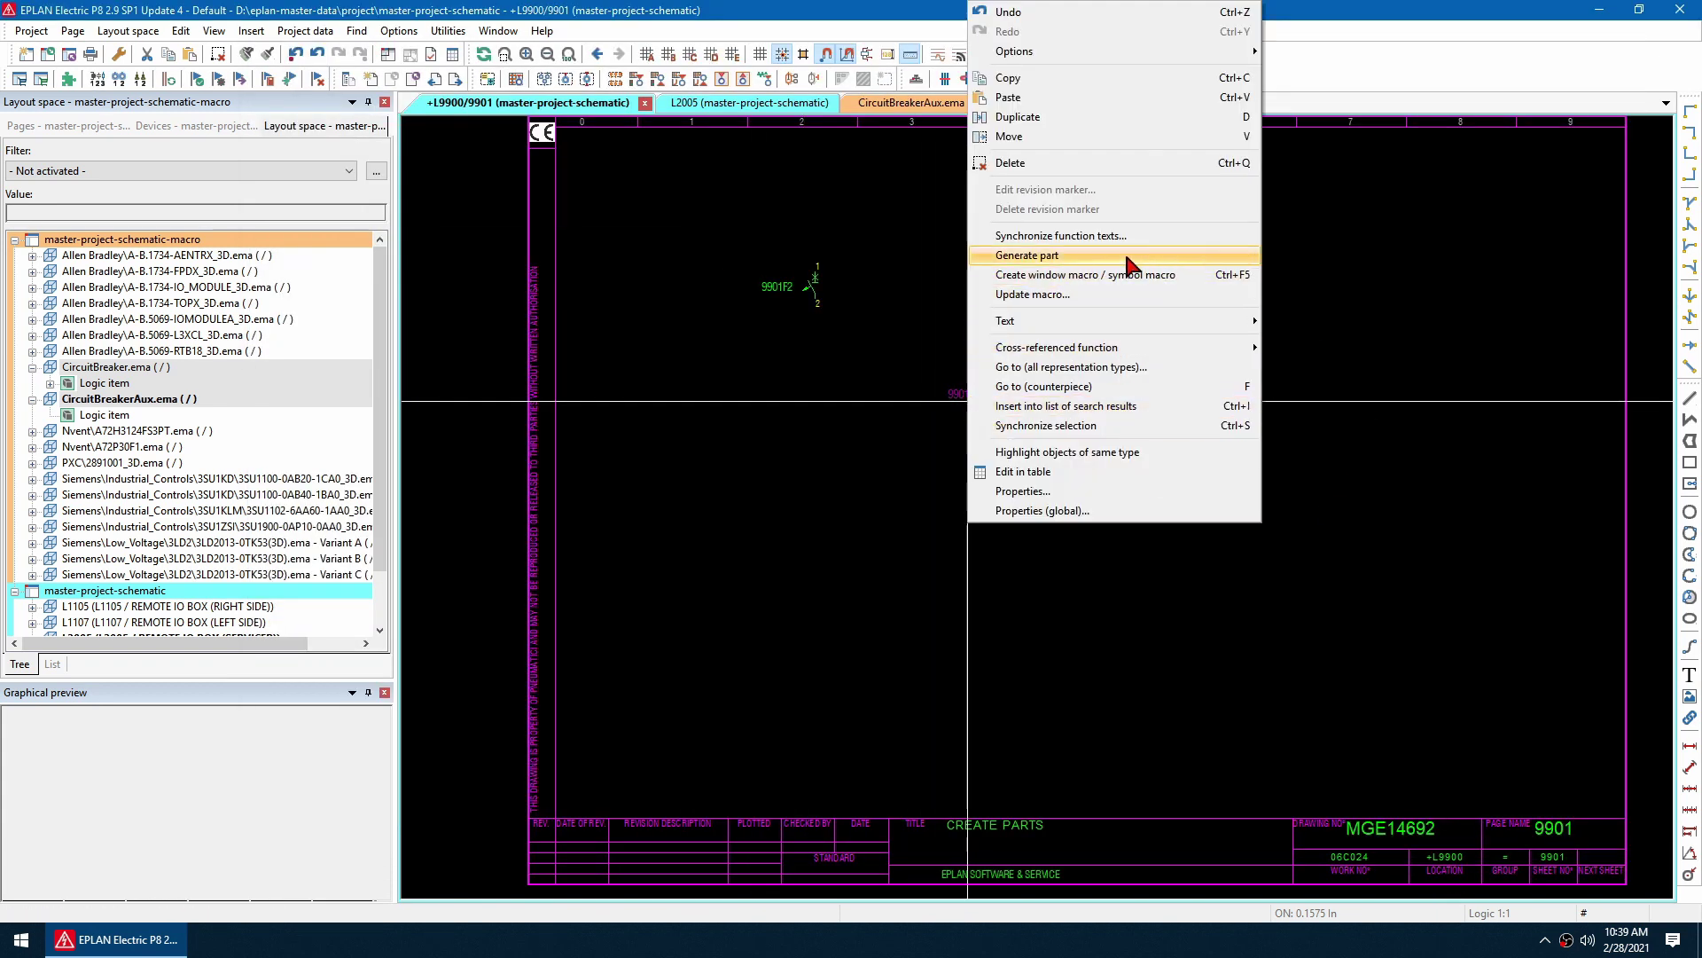
left_click(1028, 256)
left_click(840, 493)
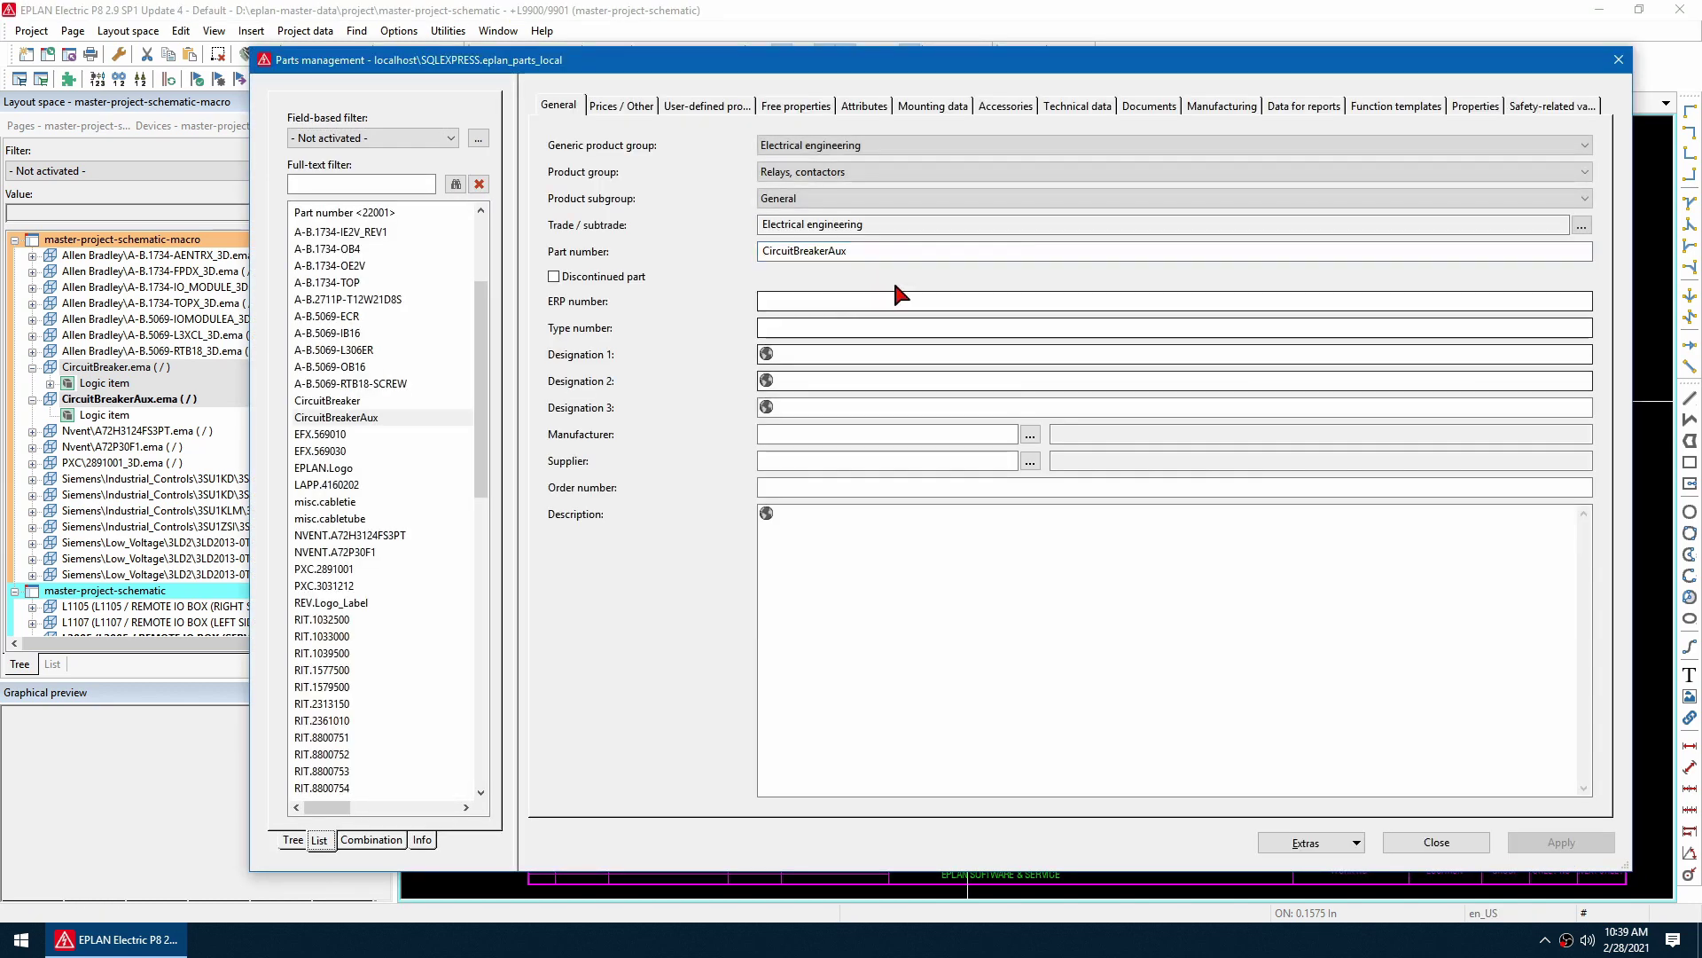
left_click(930, 104)
left_click(1581, 328)
left_click(771, 478)
left_click(1153, 589)
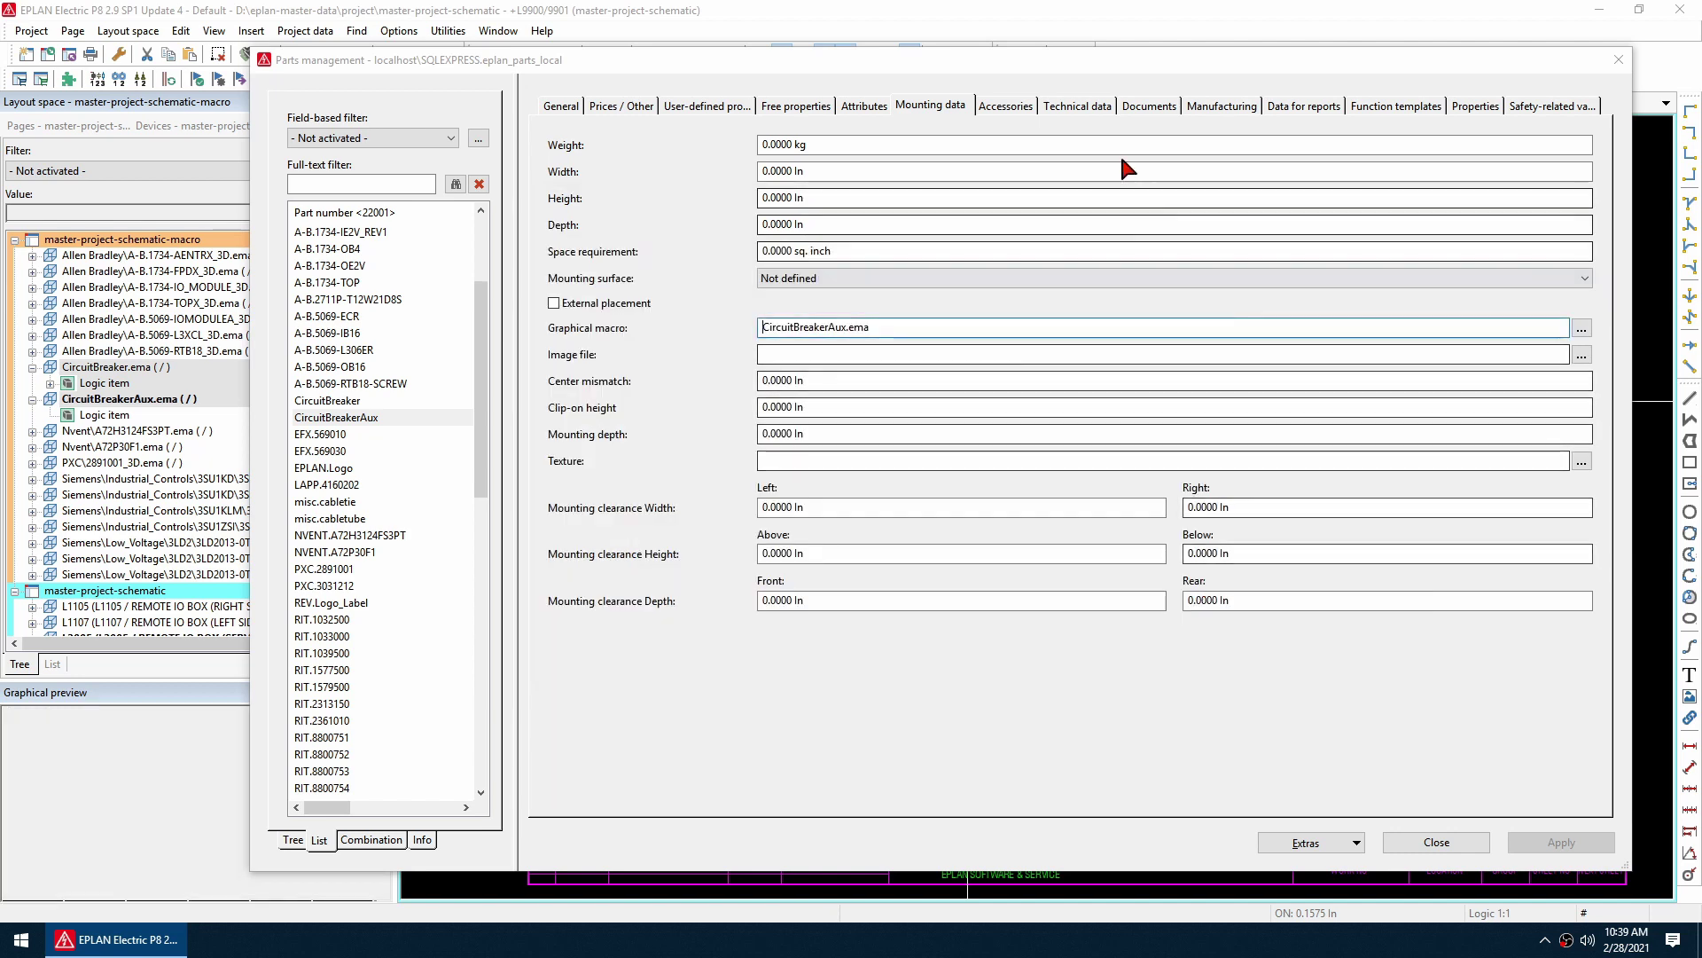
left_click(1006, 106)
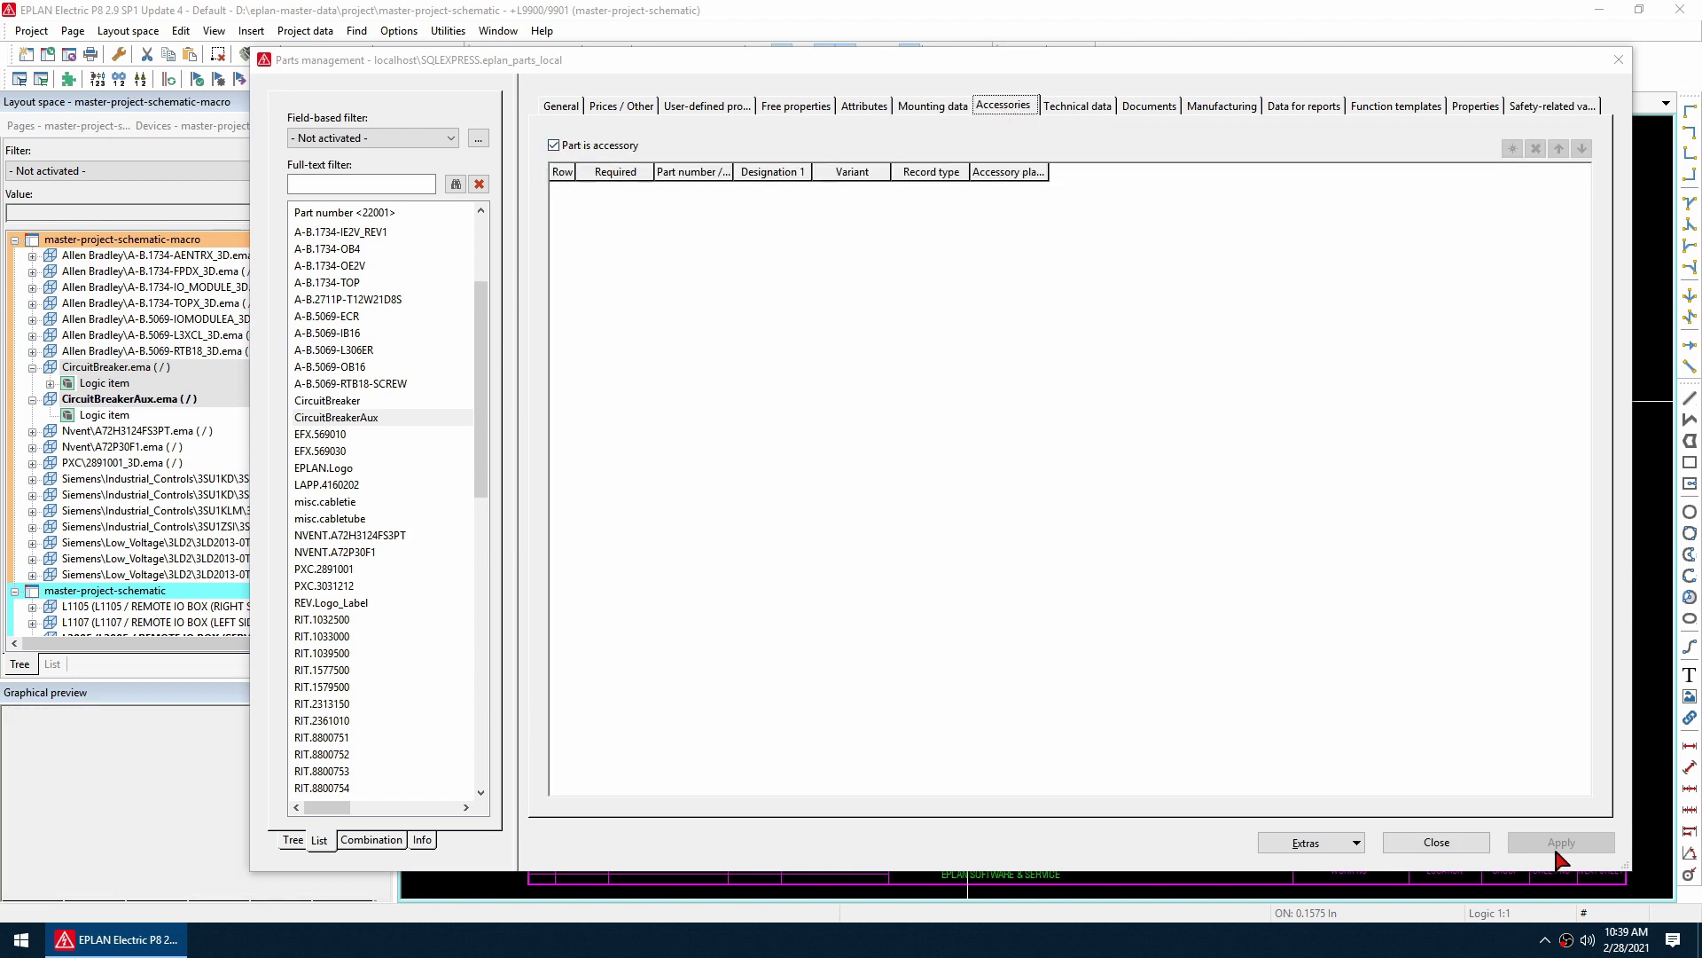
Add CircuitBreakerAux as an accessory on the CircuitBreaker part's Accessories tab.
left_click(341, 401)
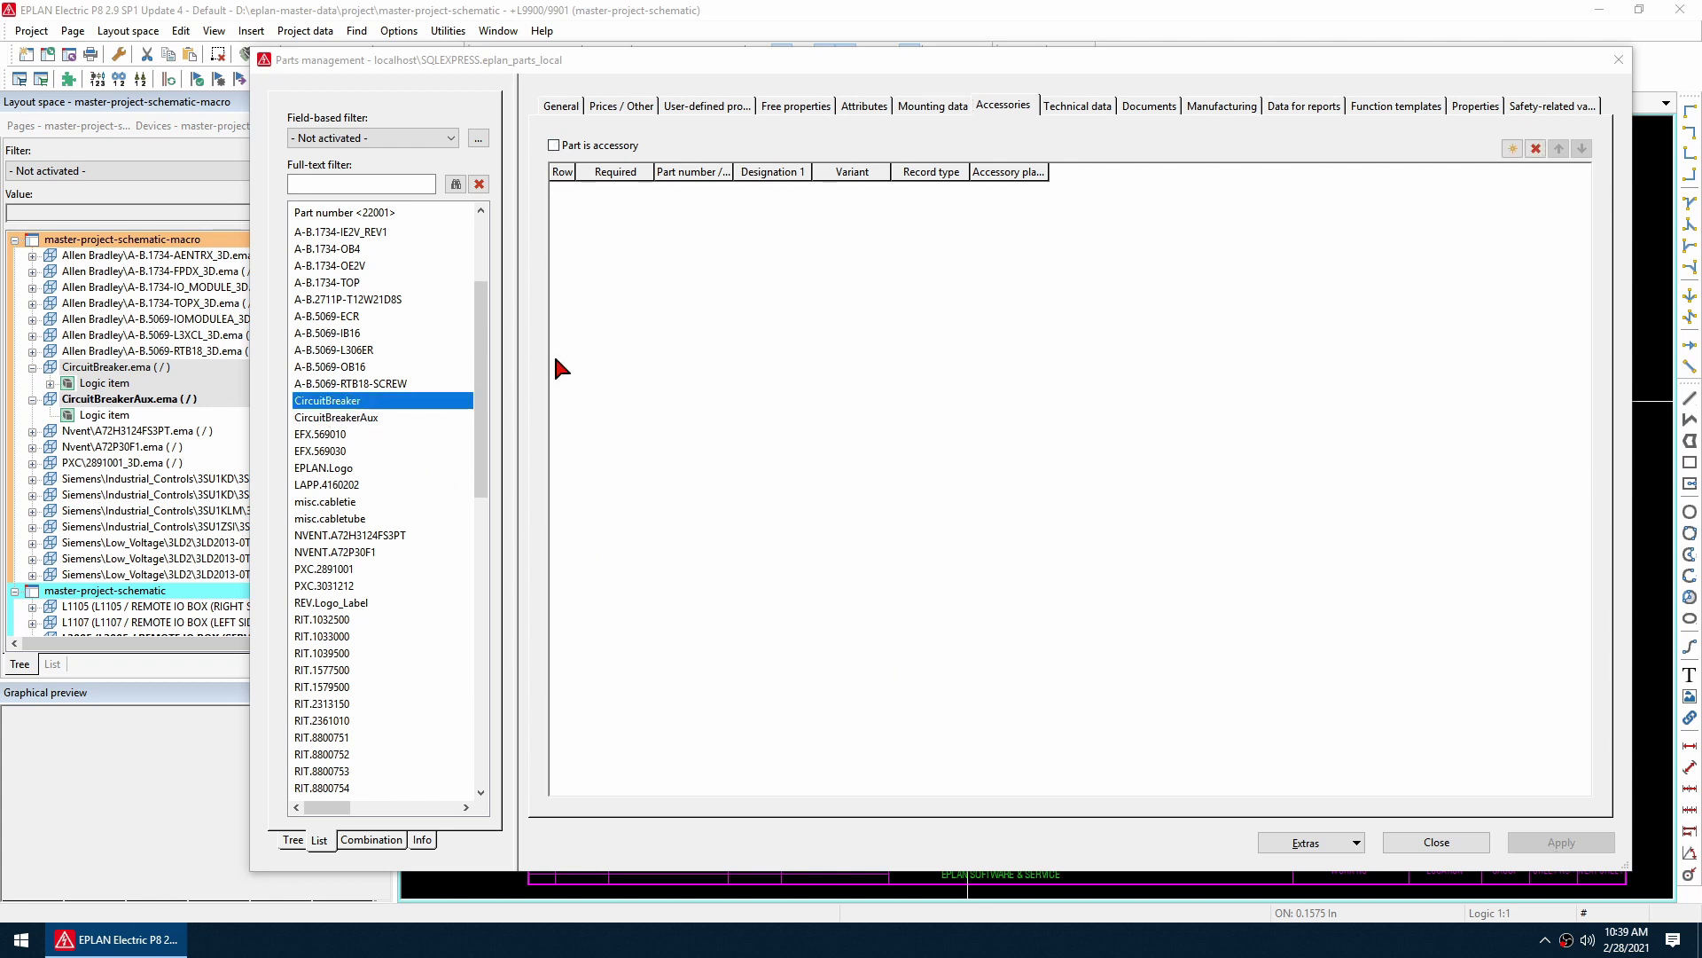
left_click(1513, 148)
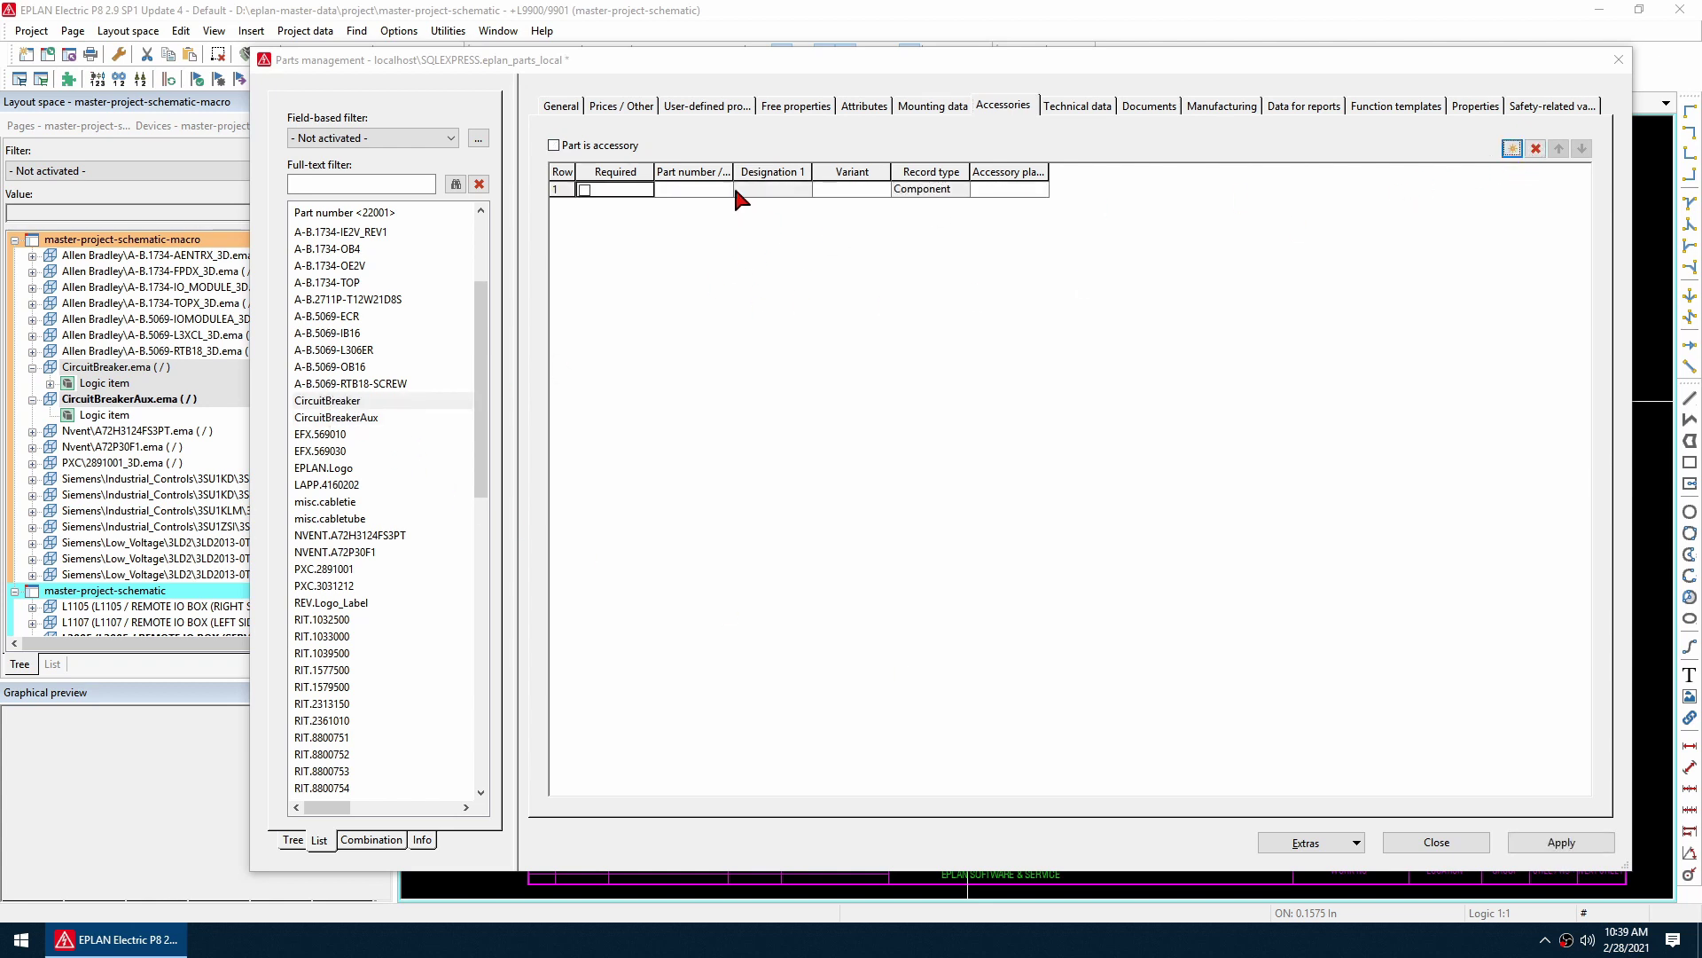
left_click(726, 189)
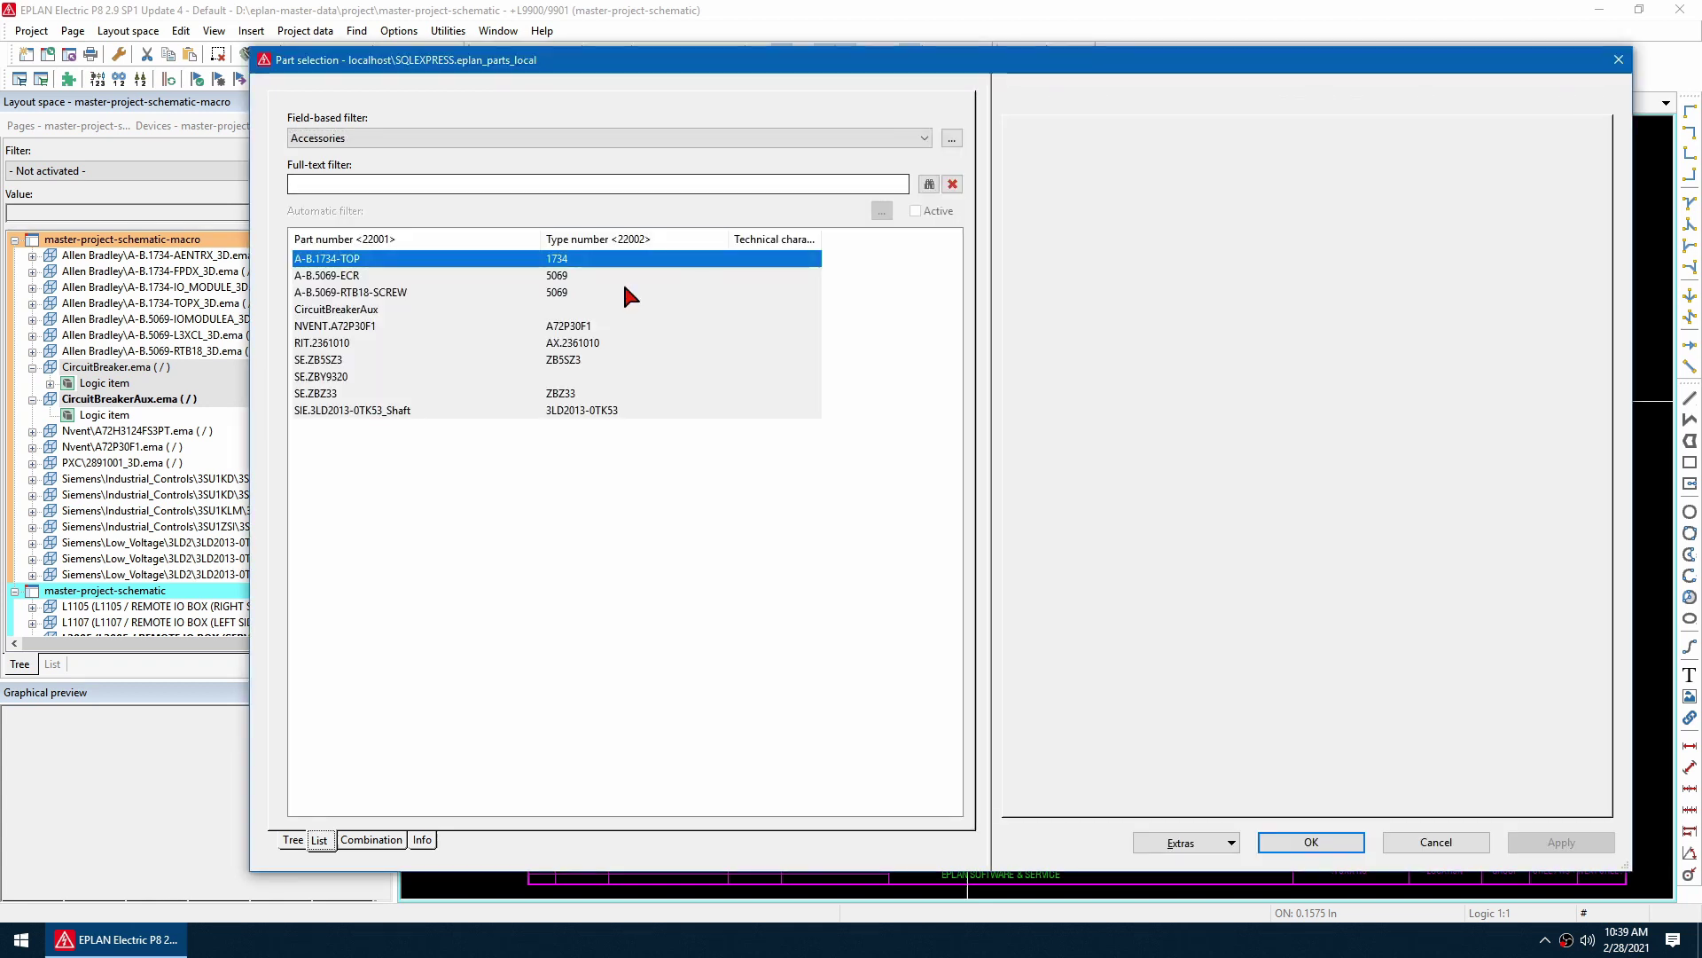
left_click(371, 311)
left_click(1295, 840)
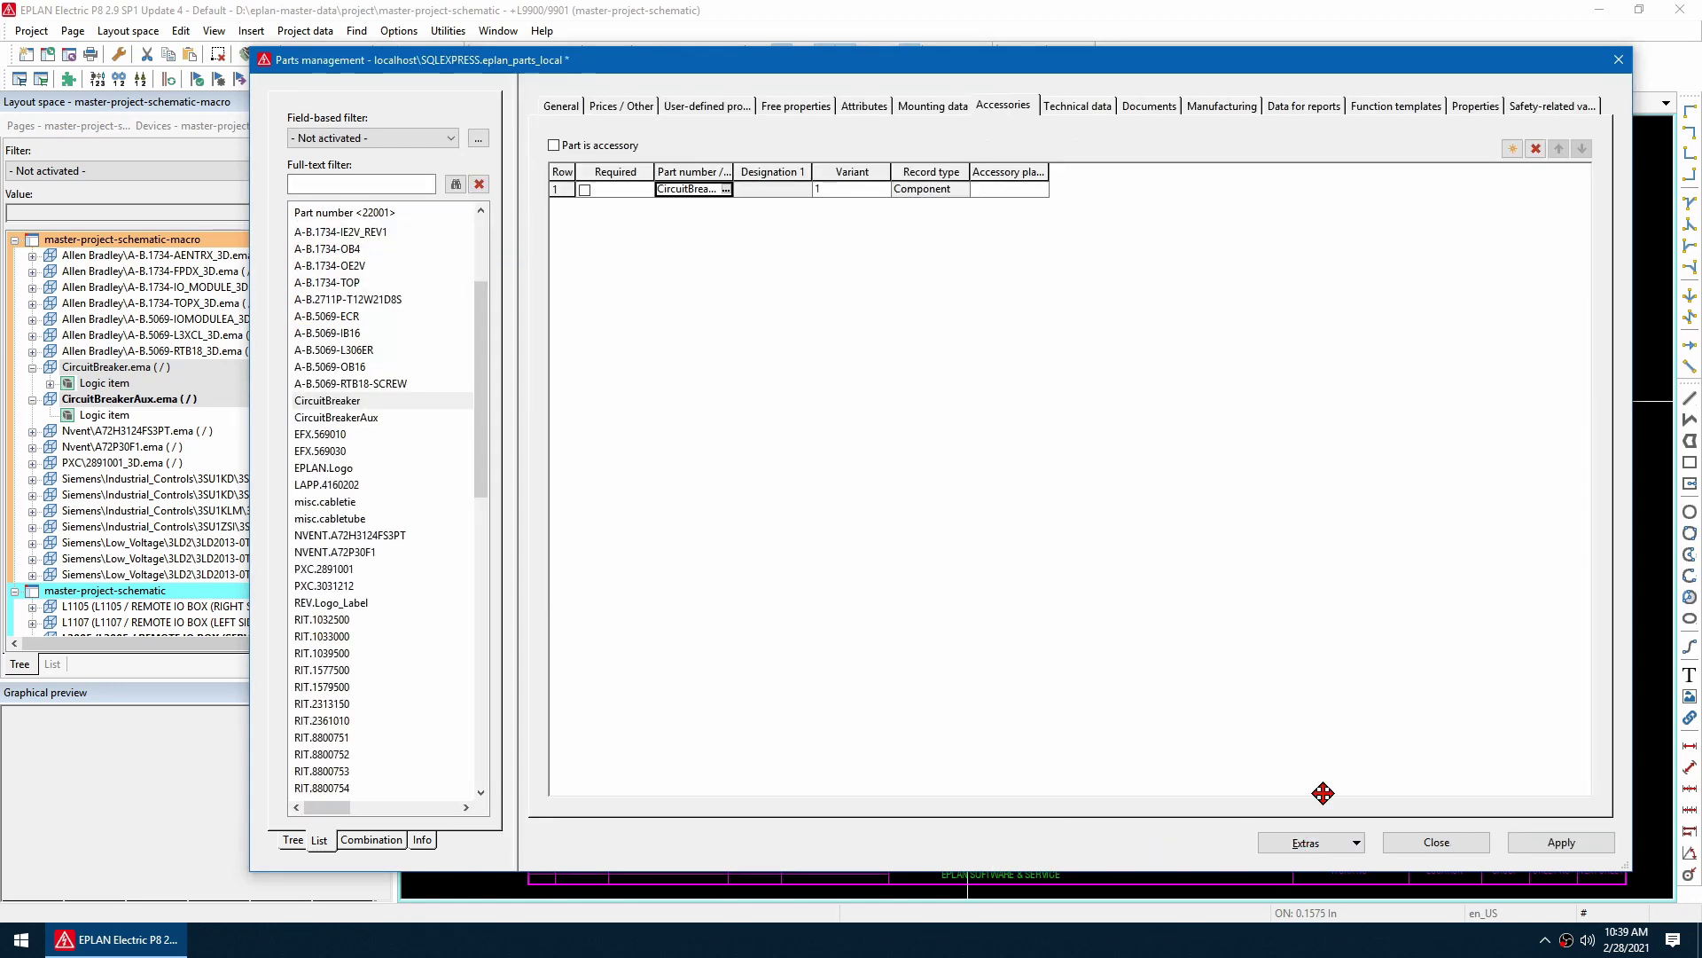
Close parts management, sync the parts data into the project, and delete the old breaker and auxiliary symbols.
left_click(1437, 842)
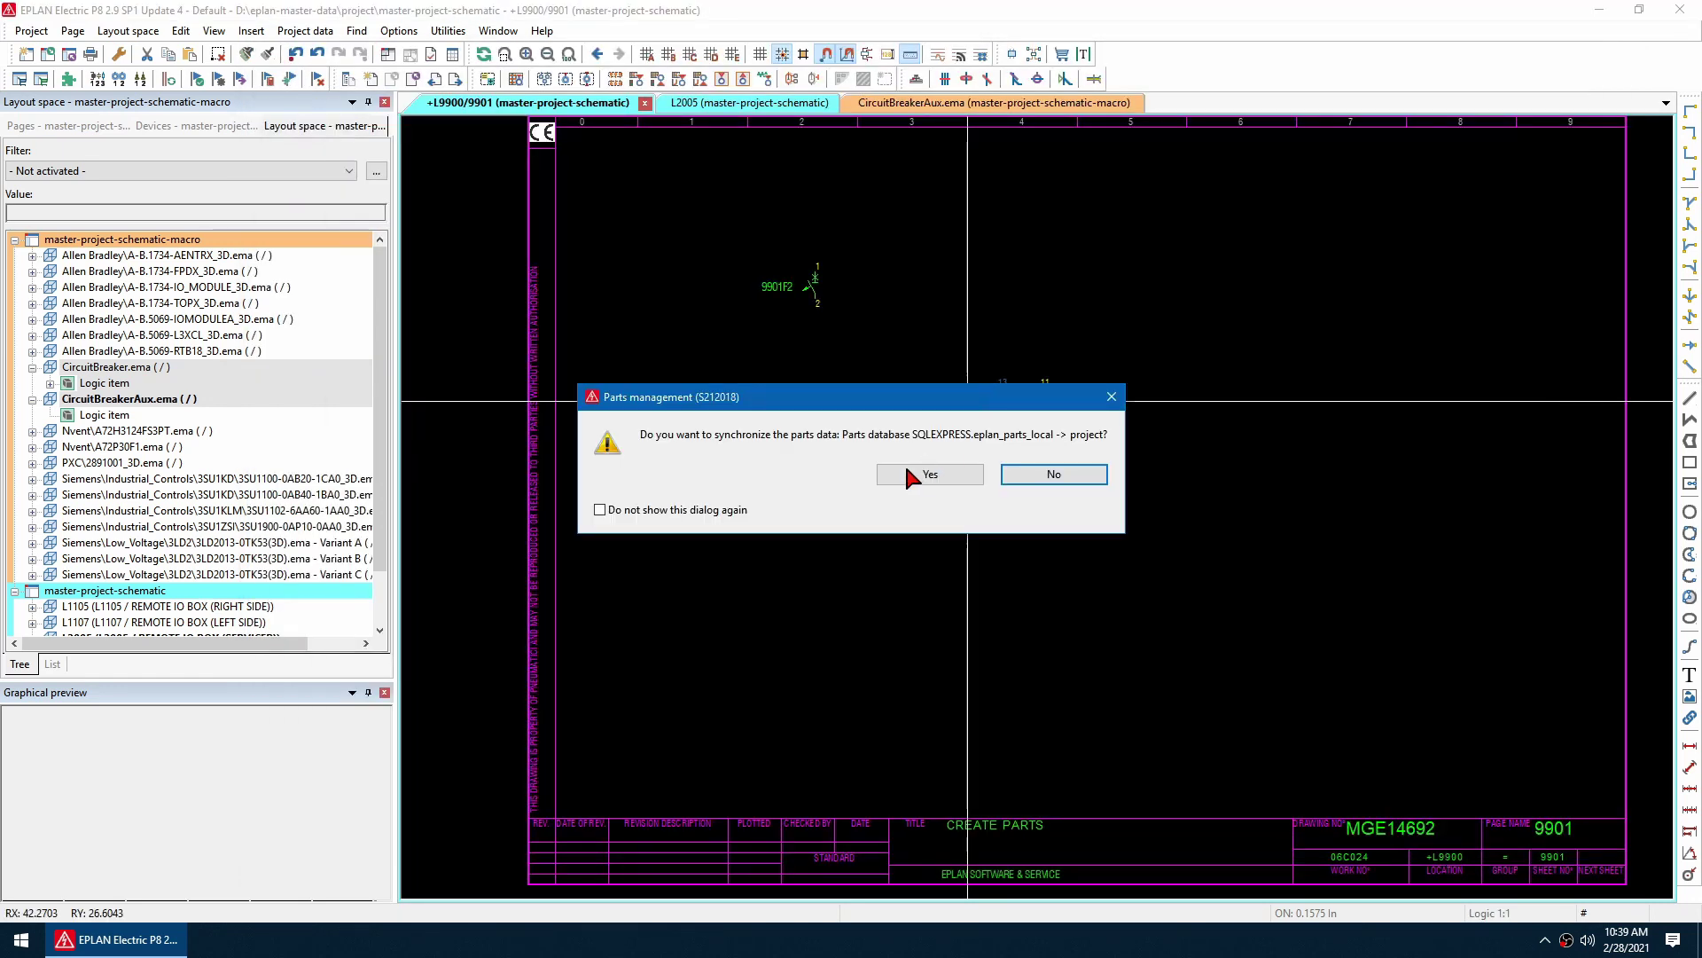
left_click(958, 479)
left_click_drag(665, 221, 1064, 426)
key("Delete")
Insert the CircuitBreaker part as a device and place its symbol on page 9901.
left_click(251, 31)
left_click(270, 84)
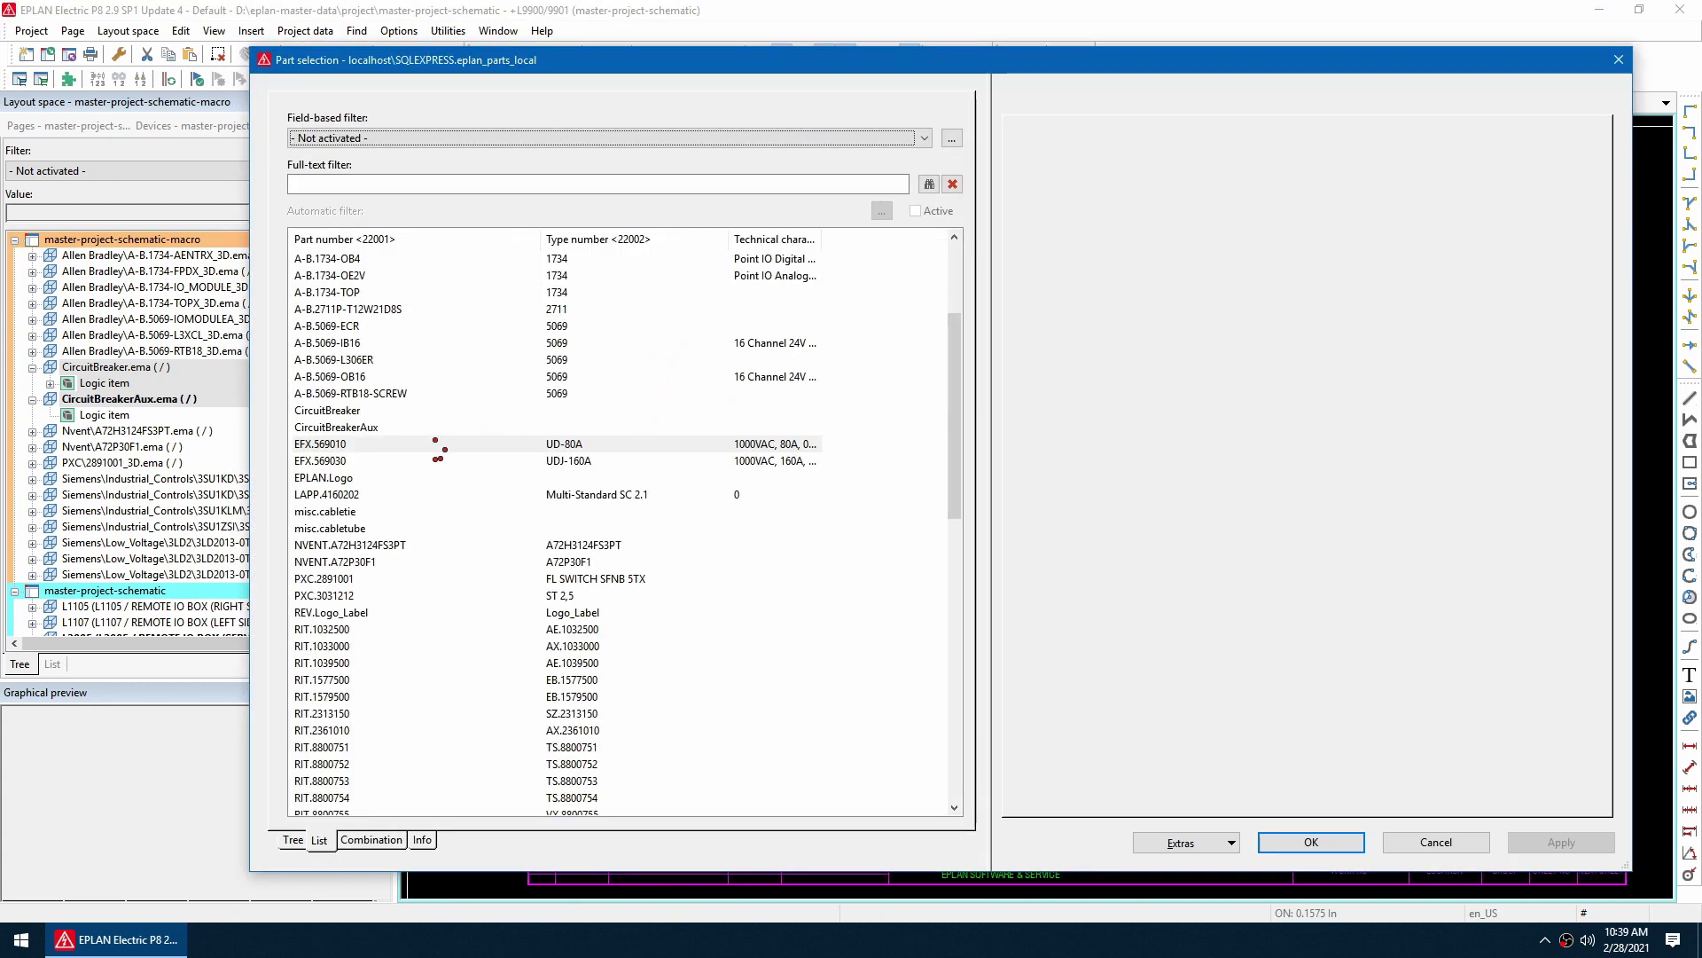
left_click(336, 427)
left_click(1311, 842)
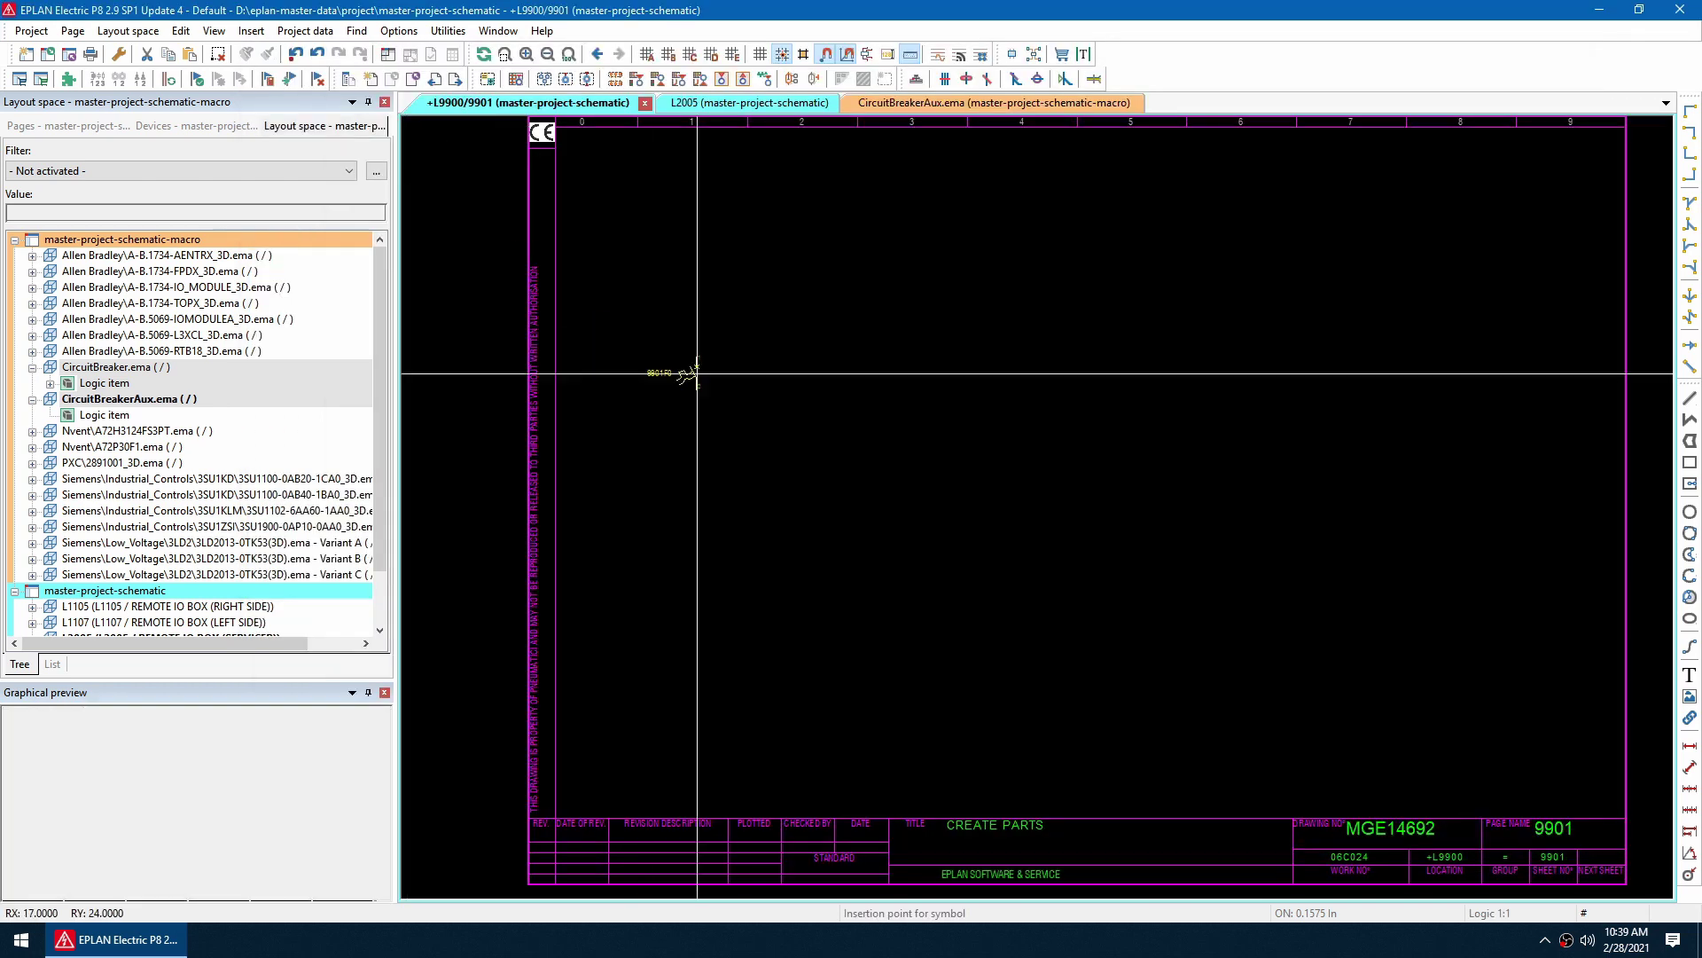
left_click(872, 401)
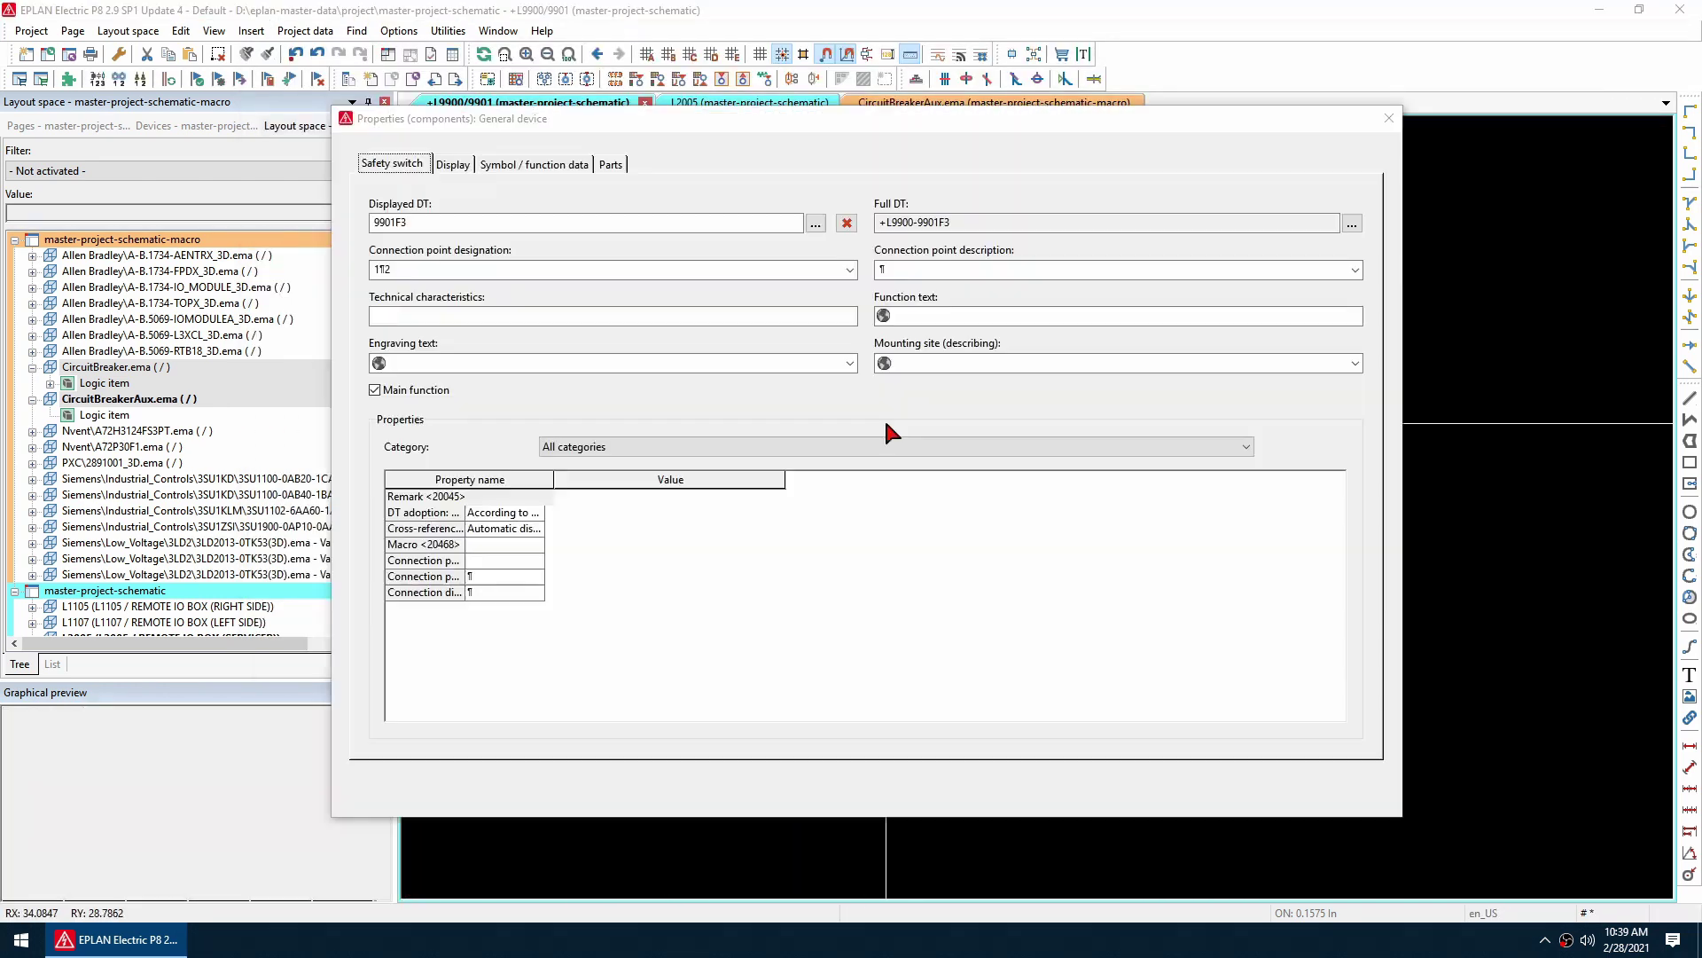
Add CircuitBreakerAux as an accessory to the 9901F3 breaker's parts.
left_click(610, 164)
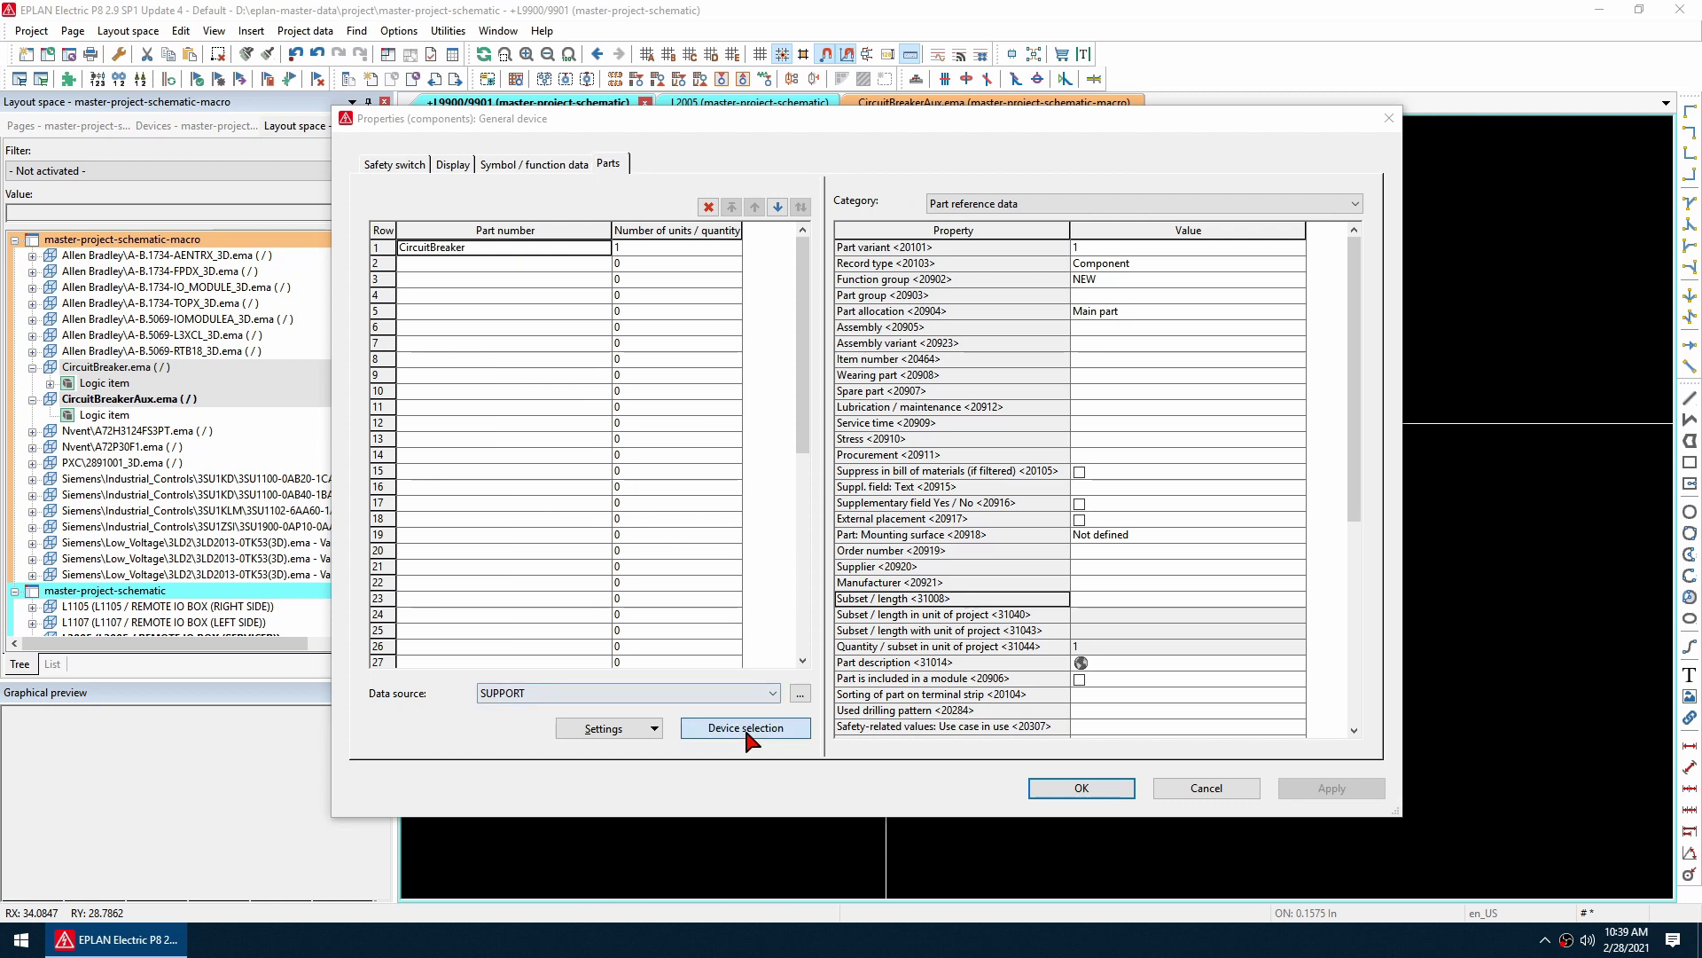
left_click(749, 728)
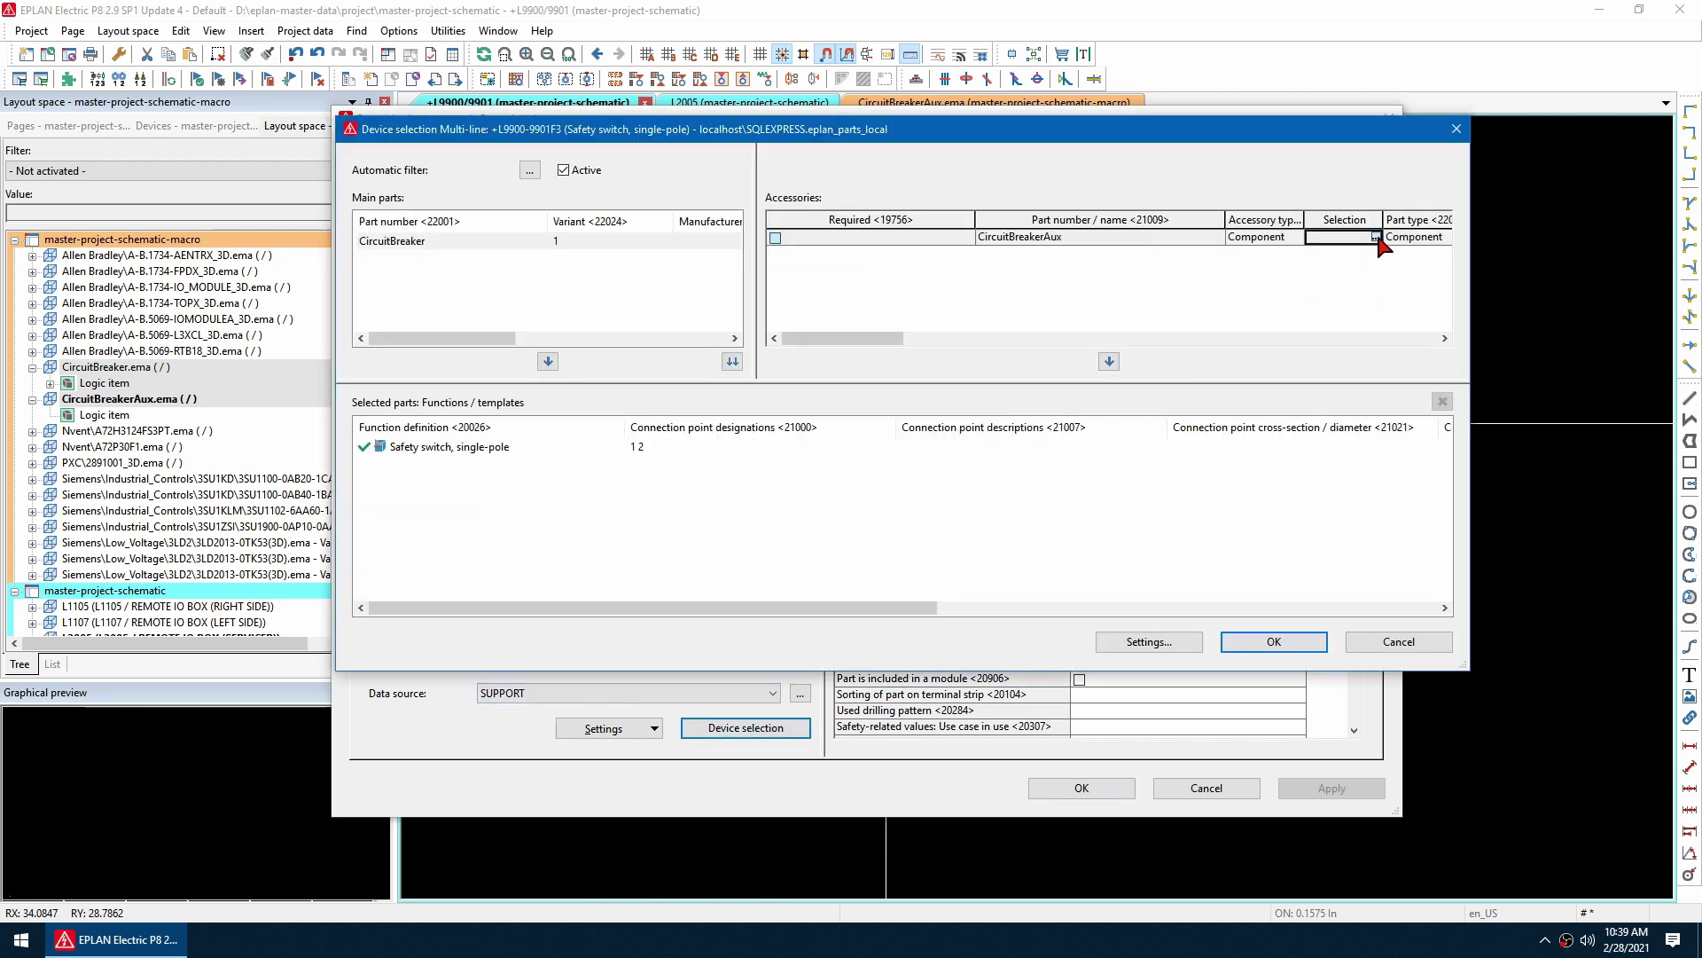
left_click(1375, 237)
left_click(1274, 641)
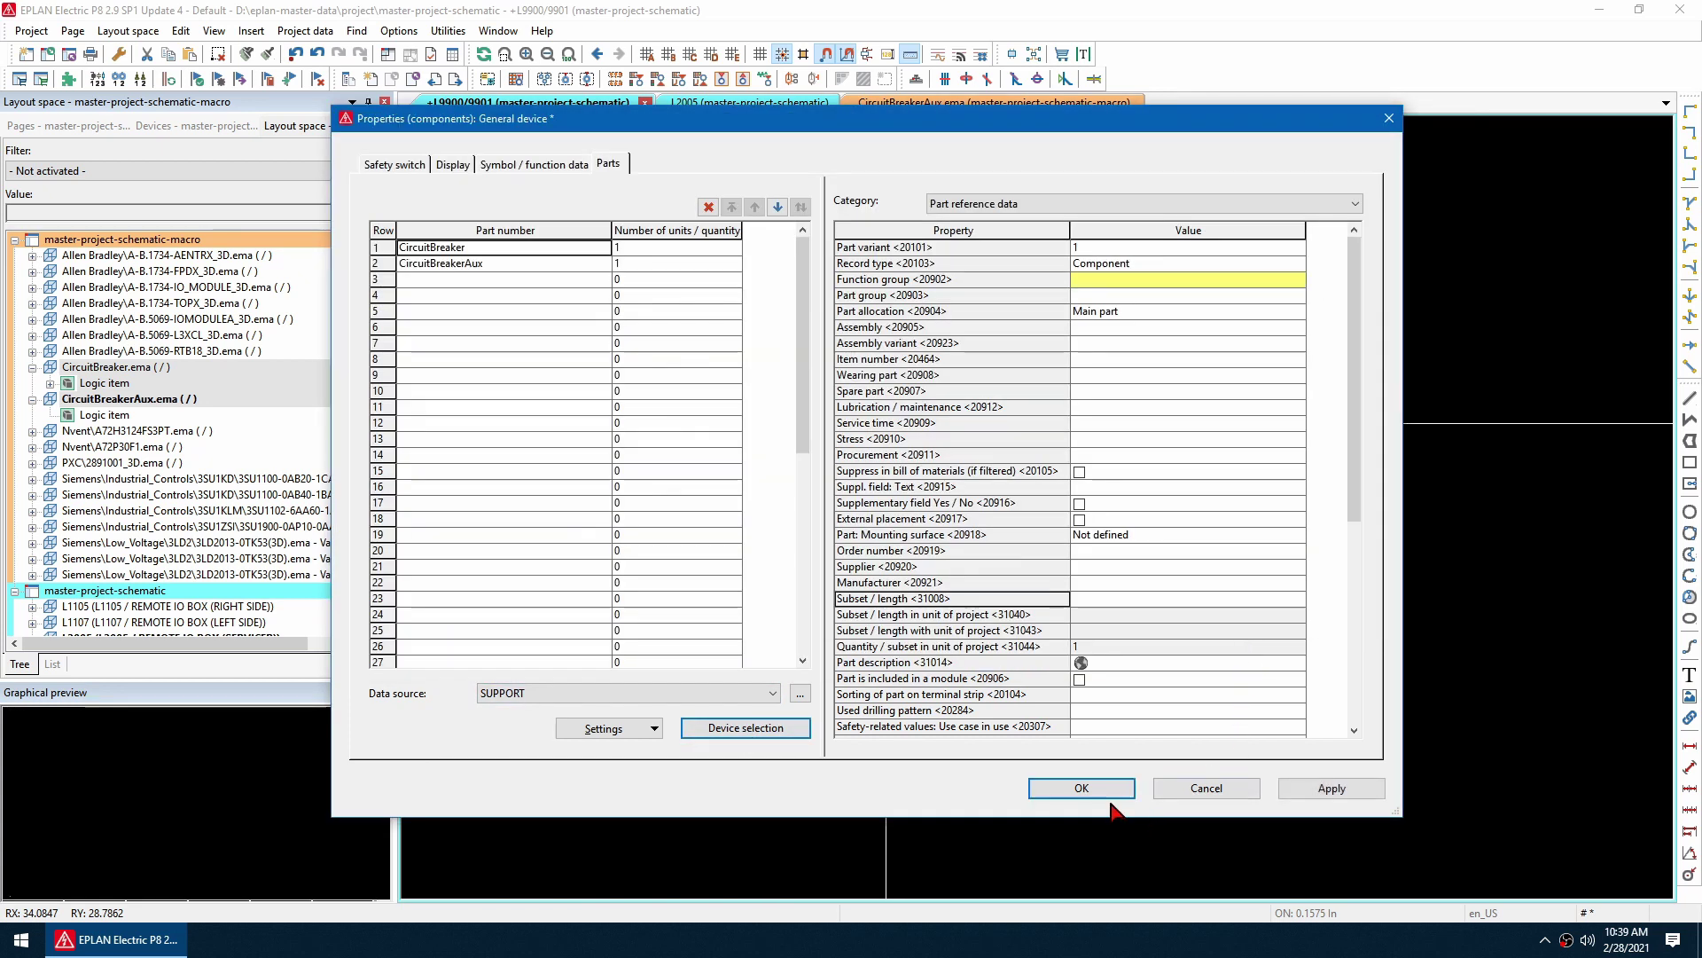
left_click(1082, 787)
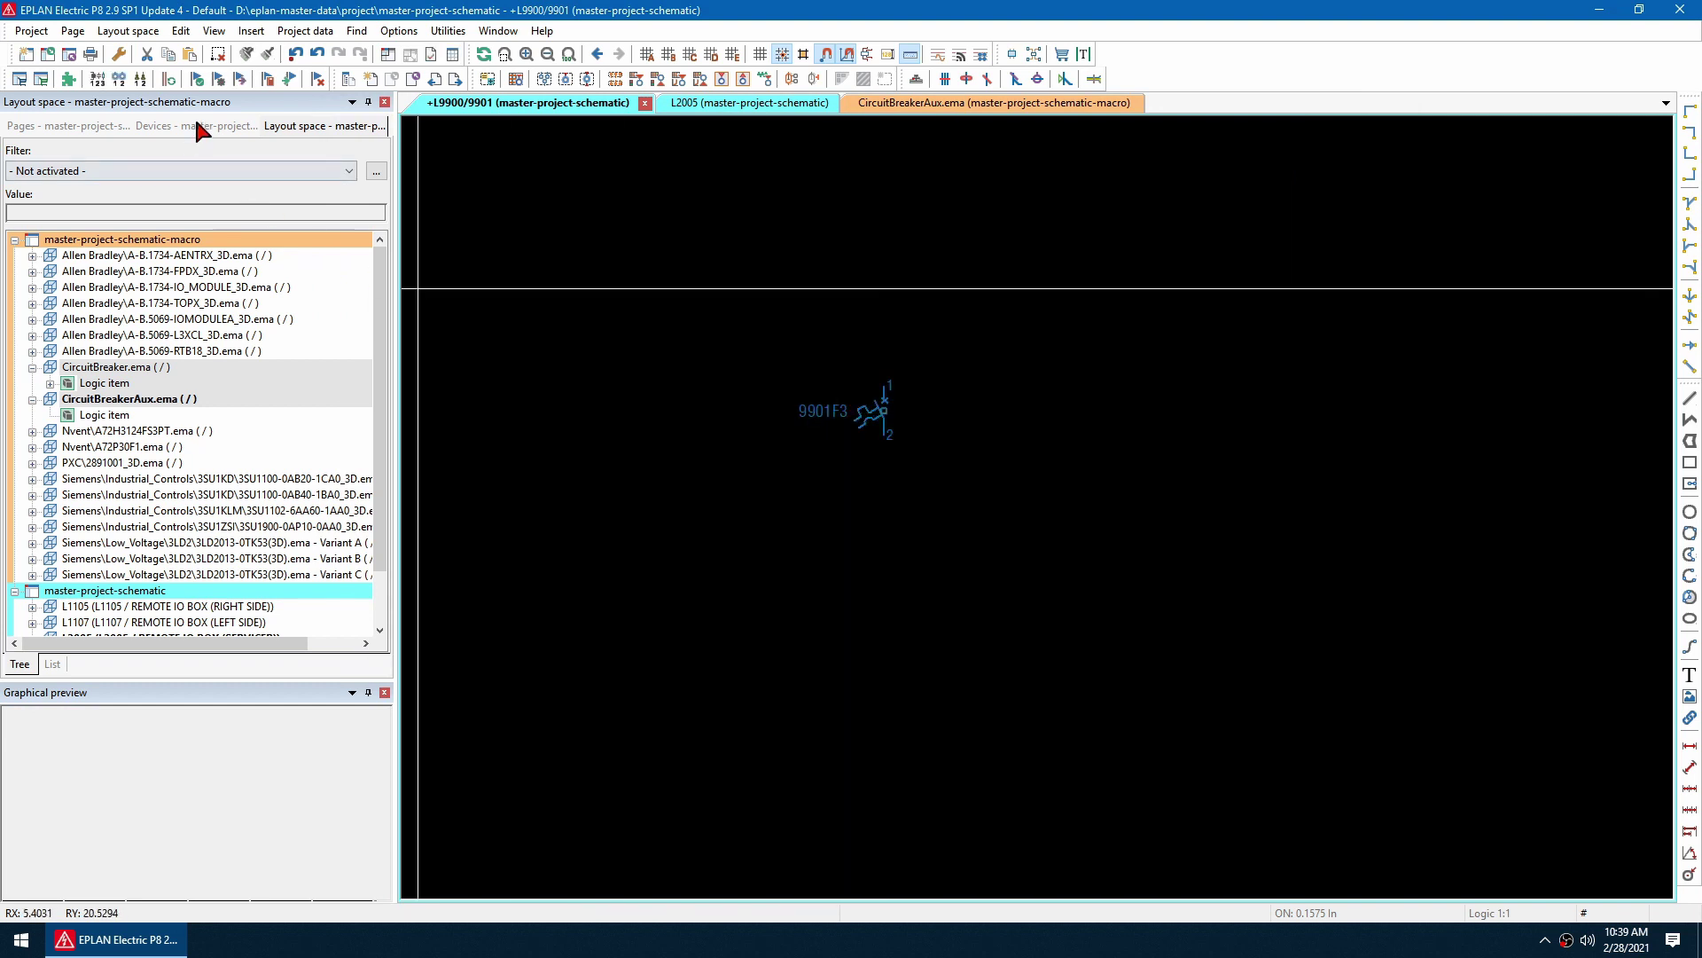
Locate the 9901F3 breaker in the Devices navigator tree.
left_click(199, 126)
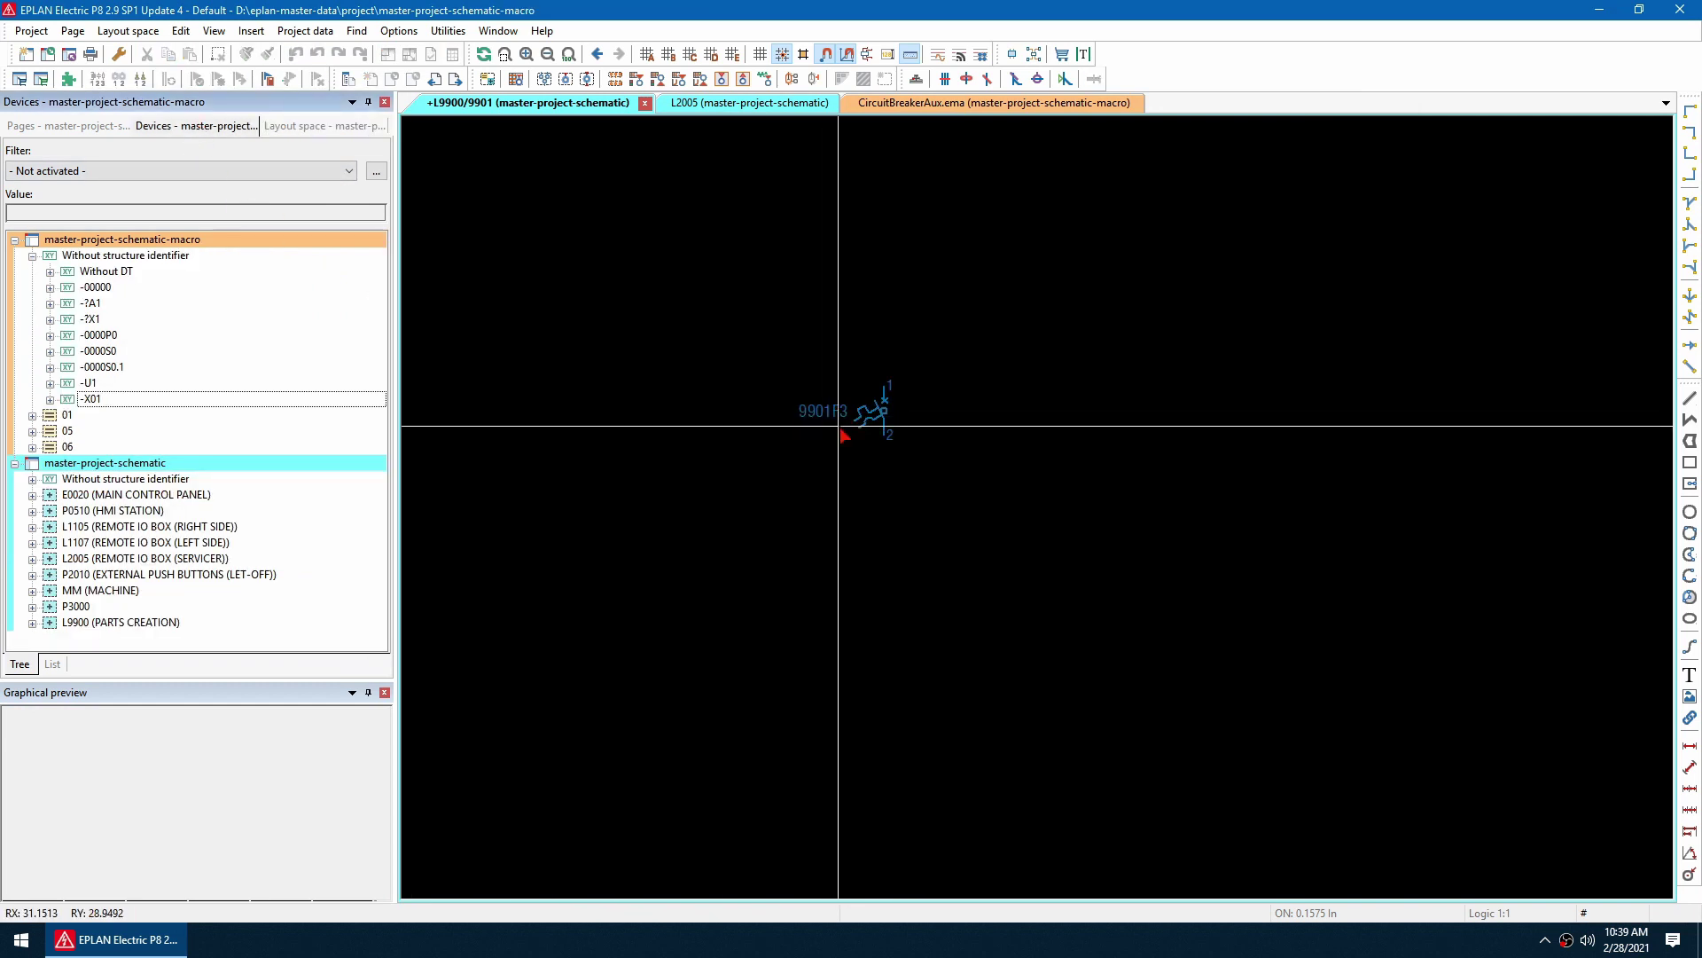
right_click(840, 413)
left_click(975, 454)
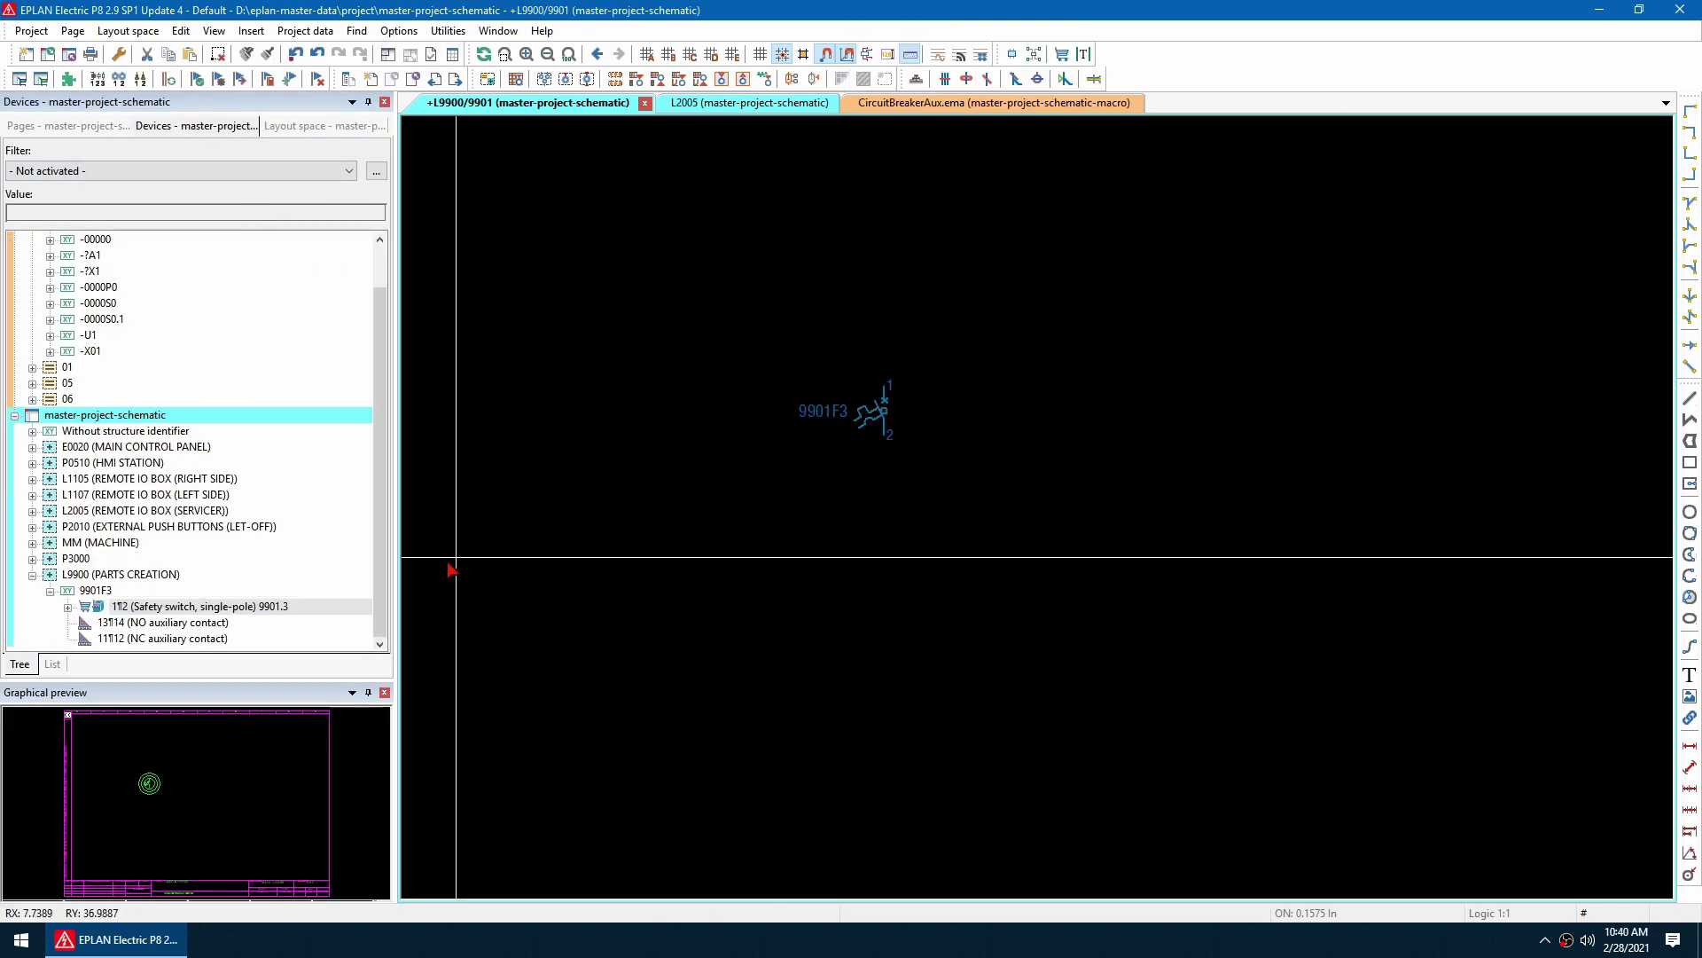
Drag 9901F3 into the L2005 3D layout and snap it onto the green mounting rail.
left_click(780, 105)
left_click_drag(96, 589, 1010, 501)
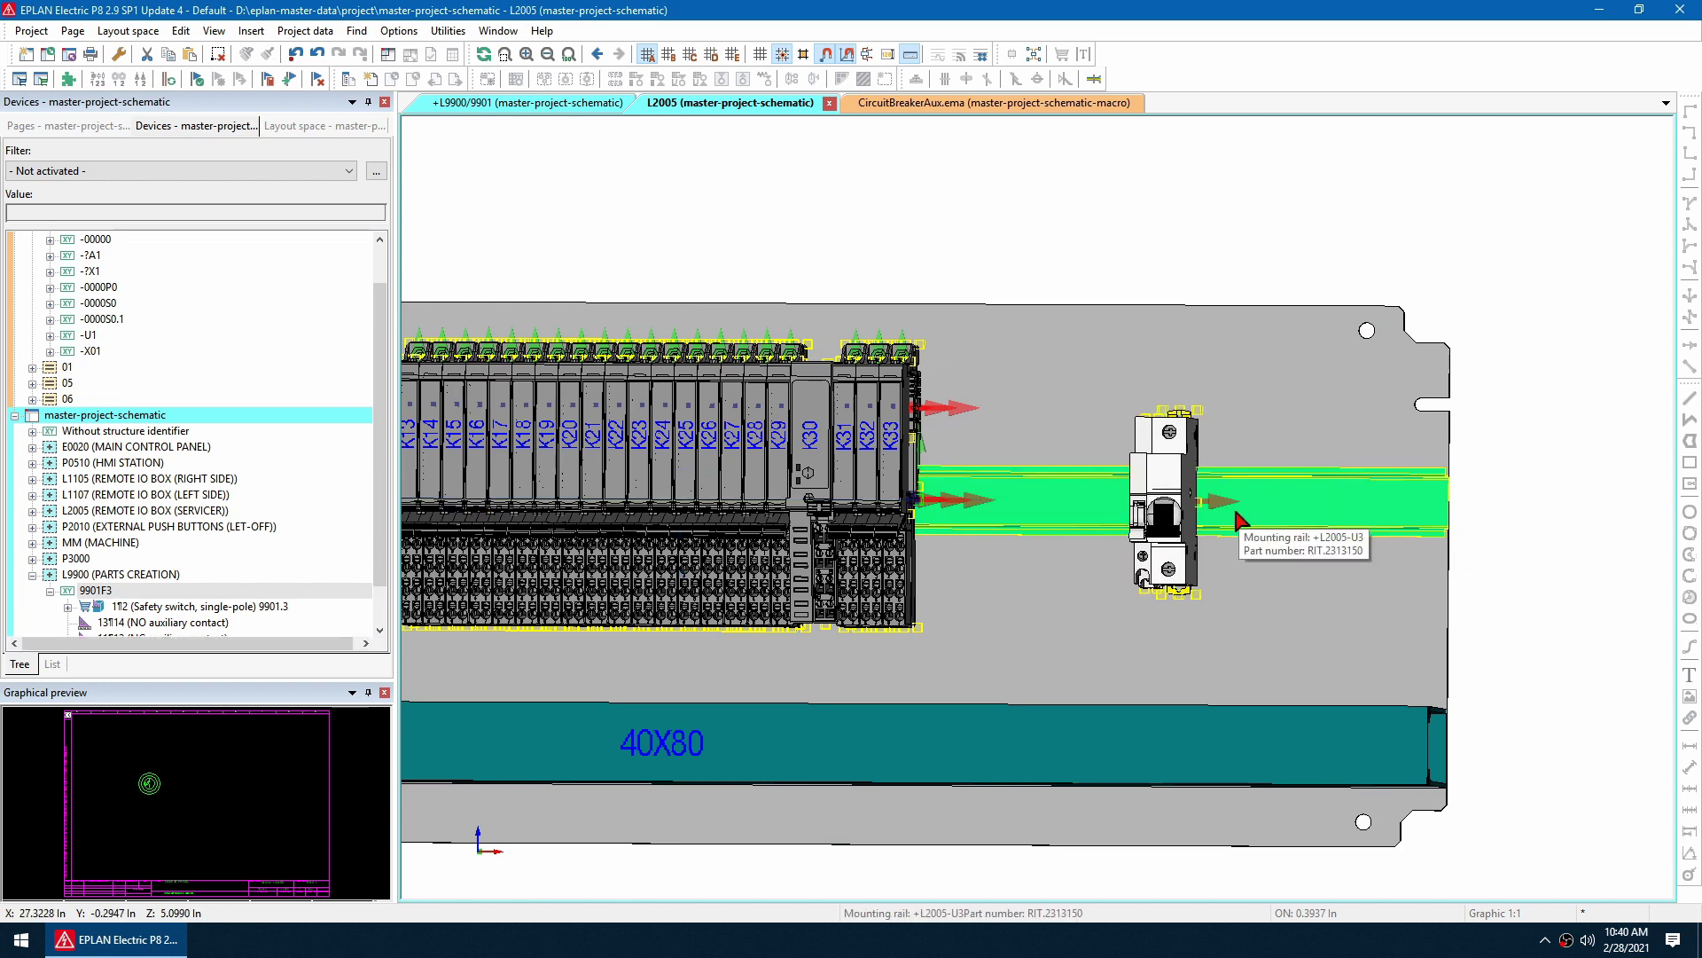
scroll(1155, 514, "up", 5)
left_click(1155, 514)
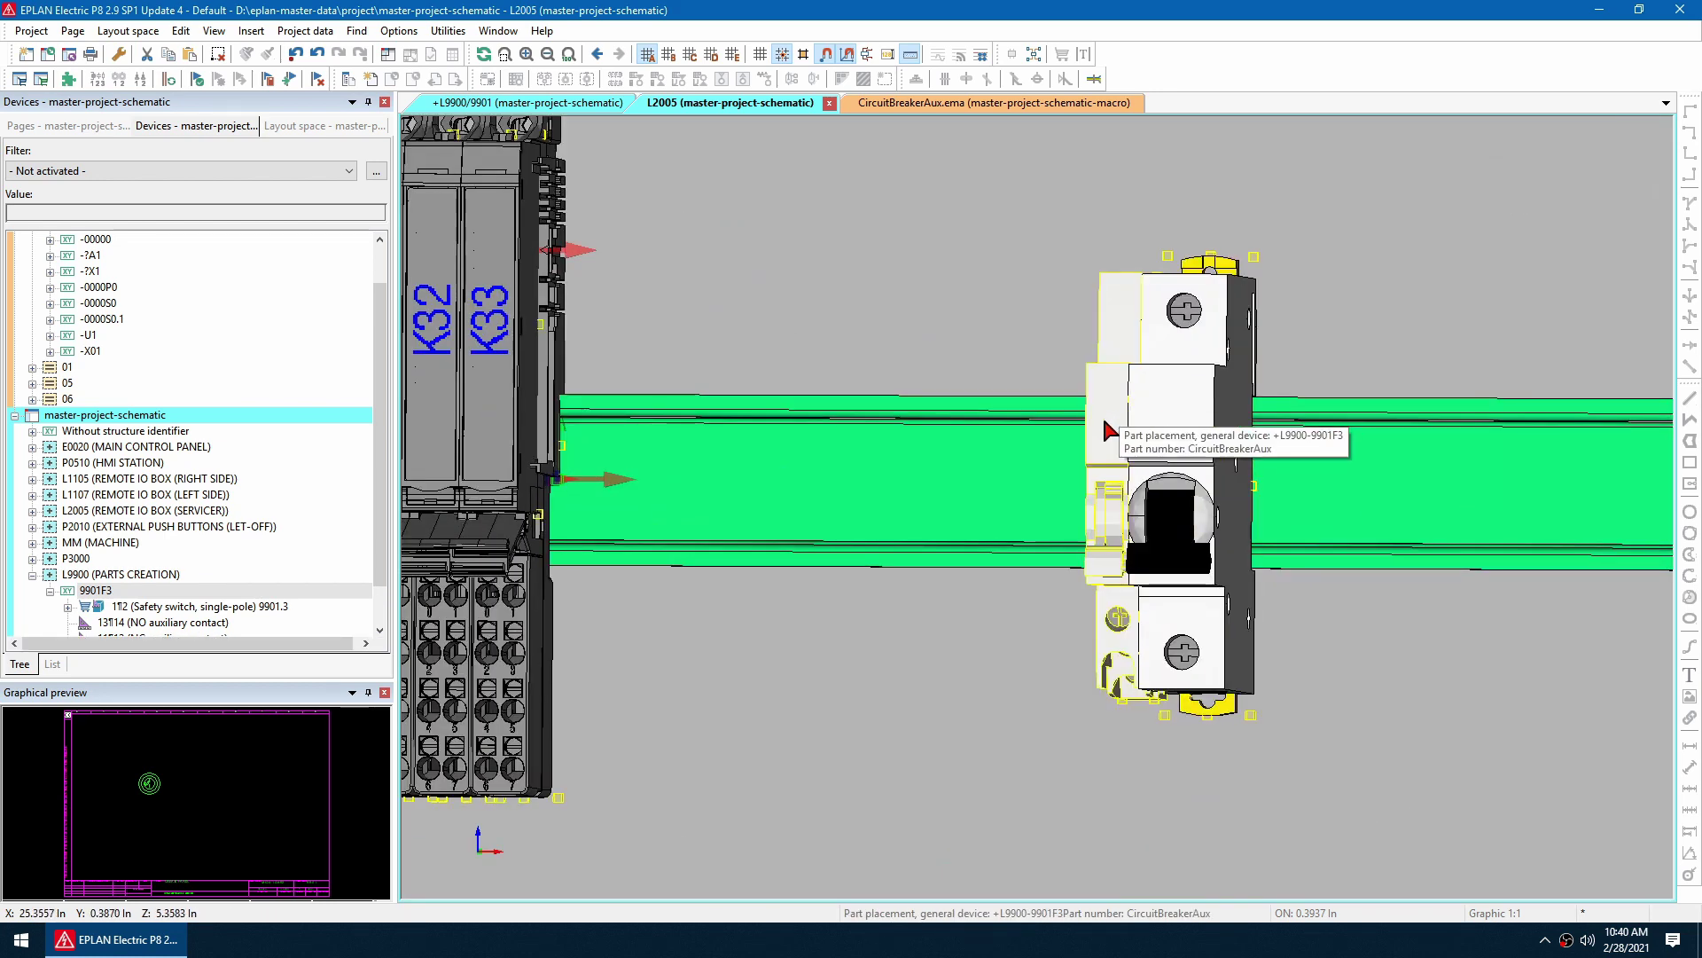